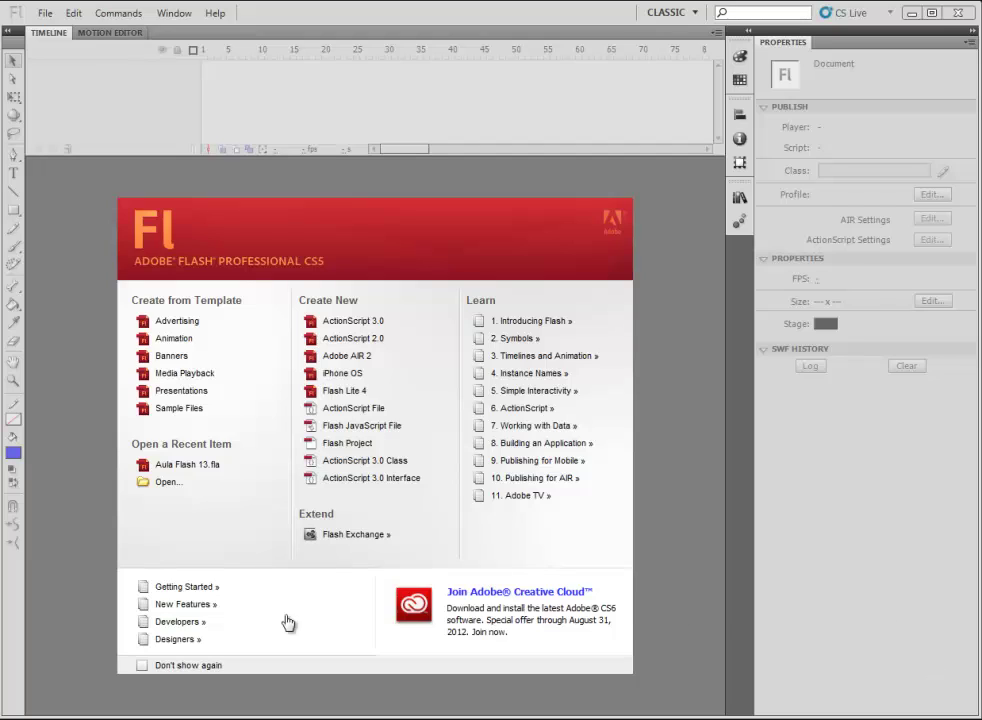
Switch to the Dropbox window in Google Chrome and view the tutorial's sample images.
{"action": "mouse_move", "coordinate": [38, 710]}
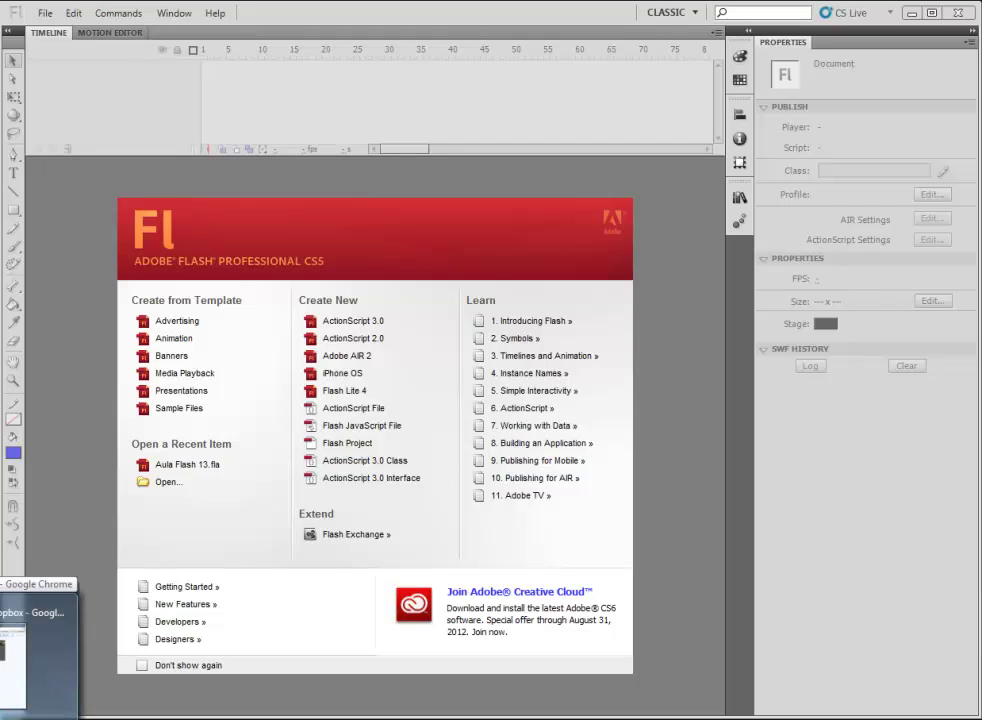
{"action": "left_click", "coordinate": [38, 650]}
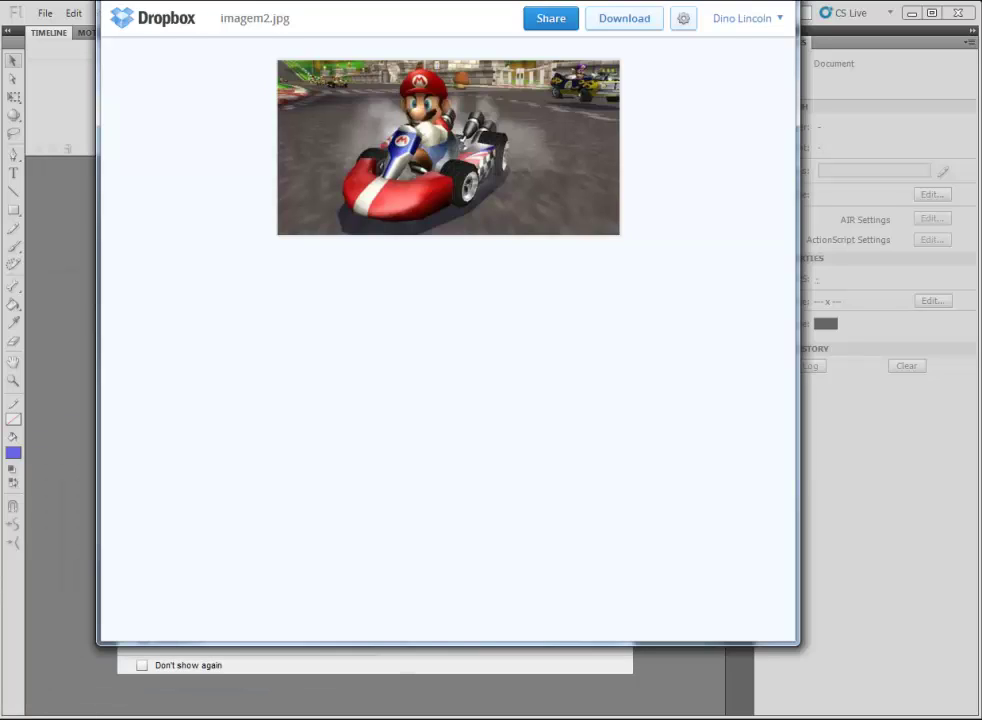
{"action": "key", "text": "Left"}
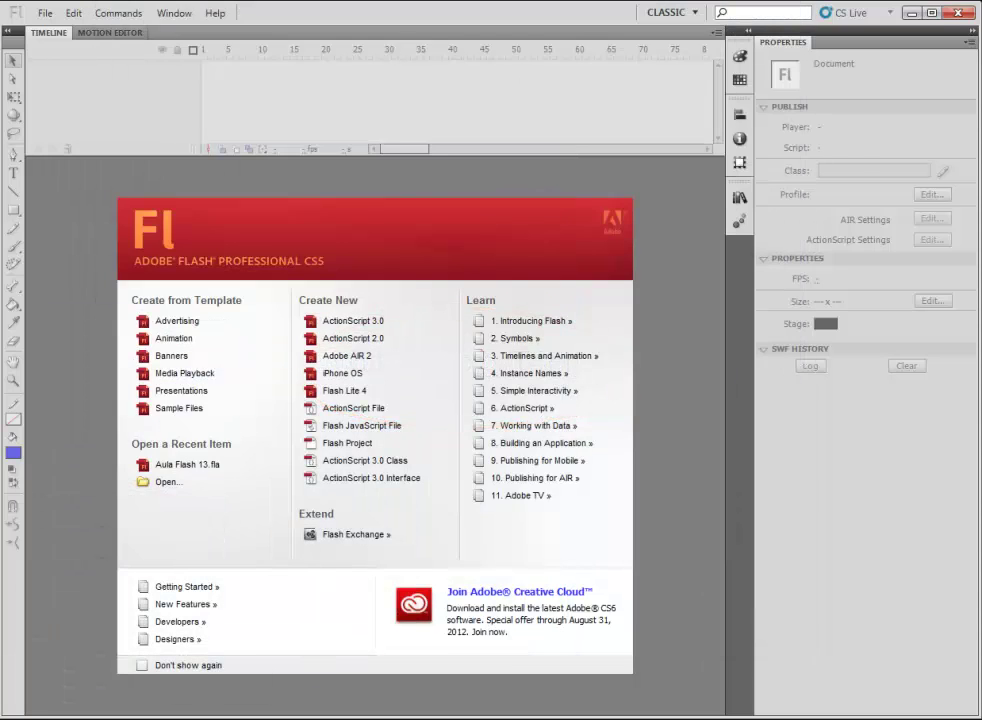
Check the pixel dimensions of imagem1 and imagem2 in the Aulas Flash folder, and return to Flash.
{"action": "key", "text": "alt+Tab"}
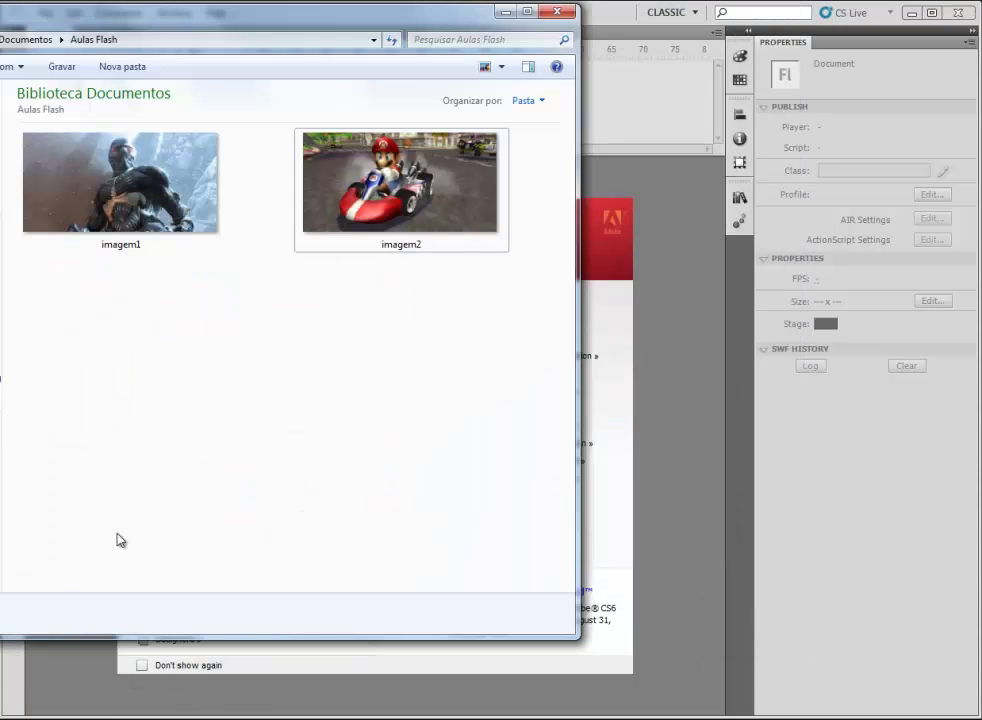
{"action": "left_click_drag", "start_coordinate": [68, 195], "coordinate": [103, 158]}
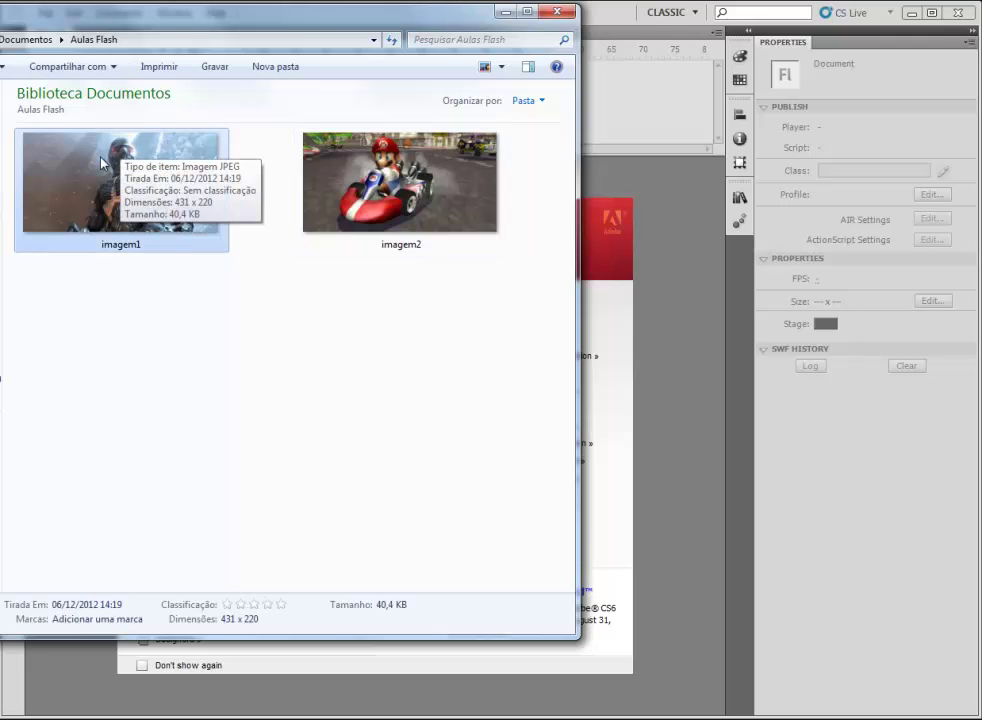
{"action": "left_click", "coordinate": [373, 143]}
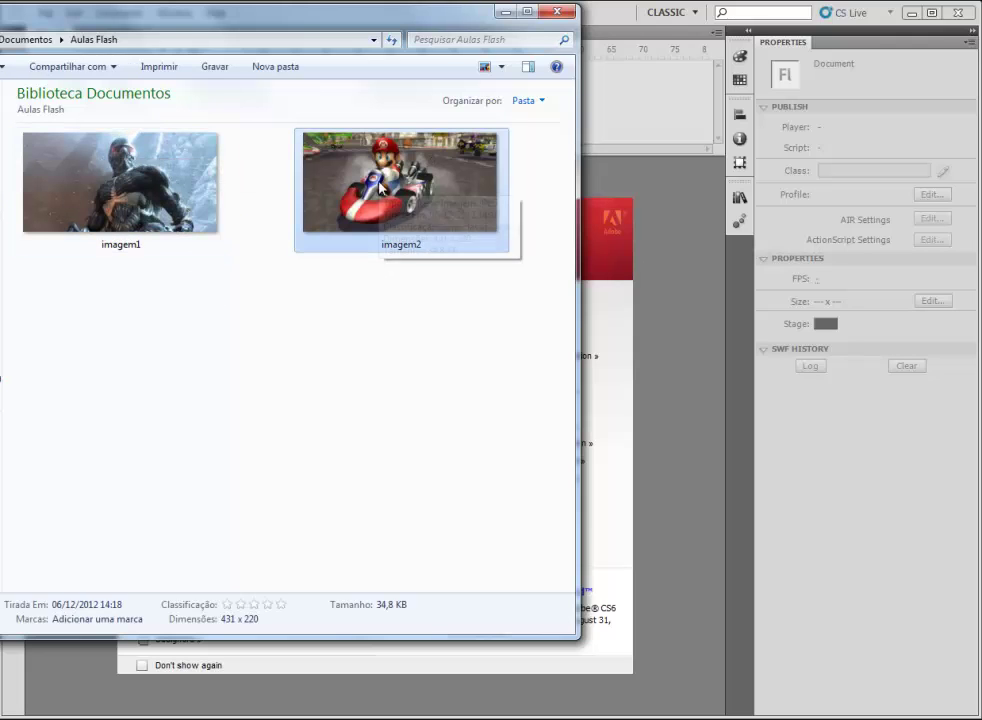
{"action": "left_click", "coordinate": [229, 335]}
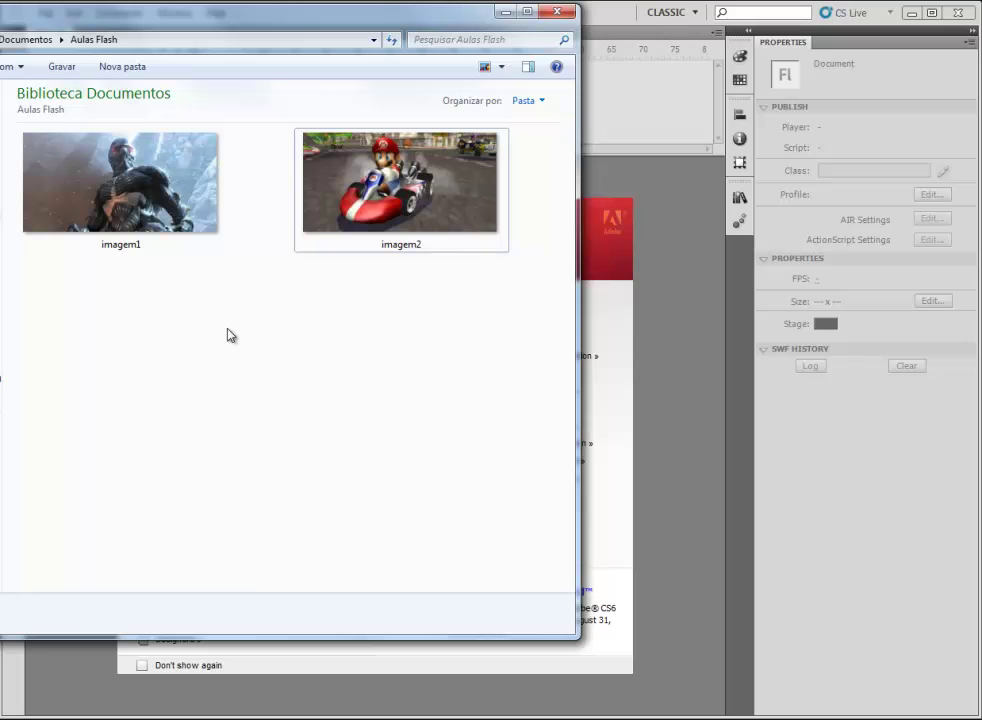
{"action": "left_click", "coordinate": [100, 185]}
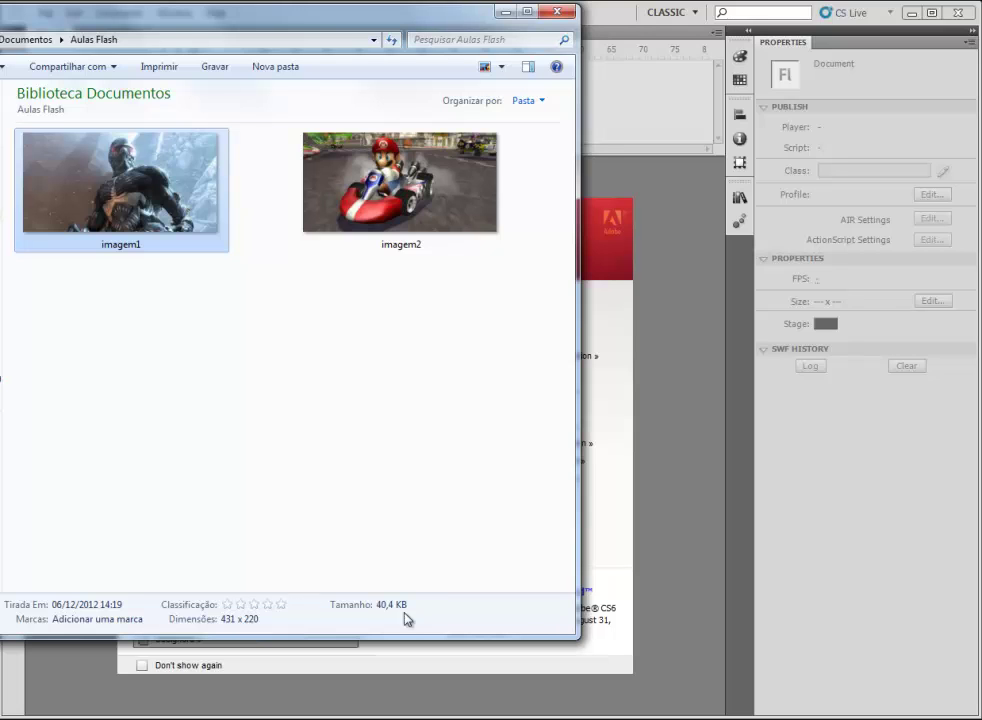
{"action": "left_click", "coordinate": [505, 12]}
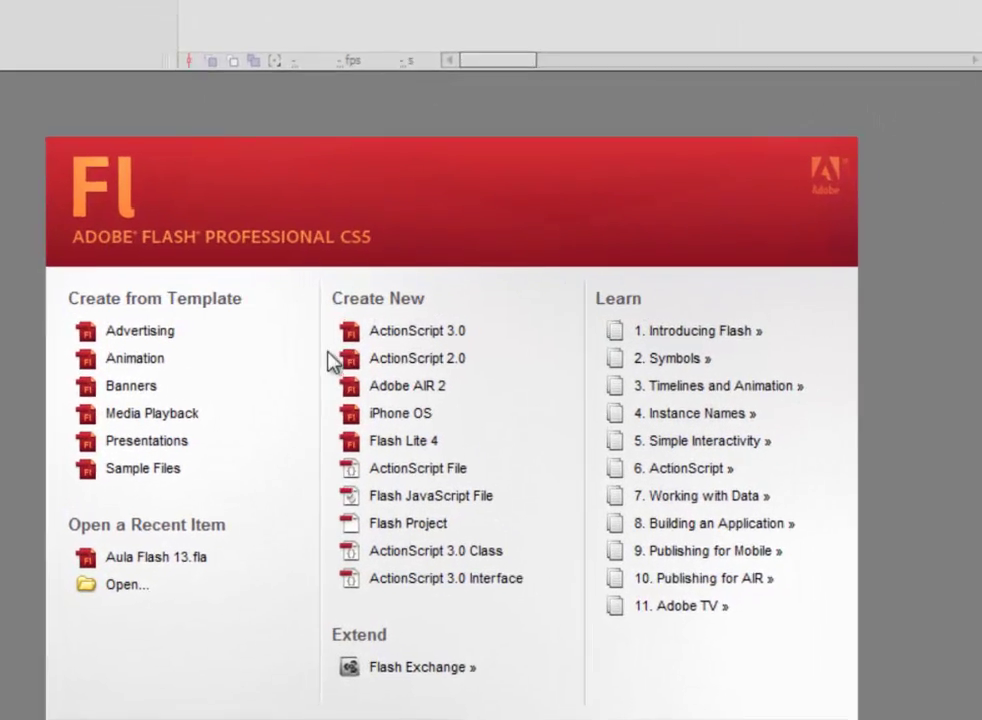
Create an ActionScript 2.0 document and set its stage size to 431 x 220 px.
{"action": "left_click", "coordinate": [419, 367]}
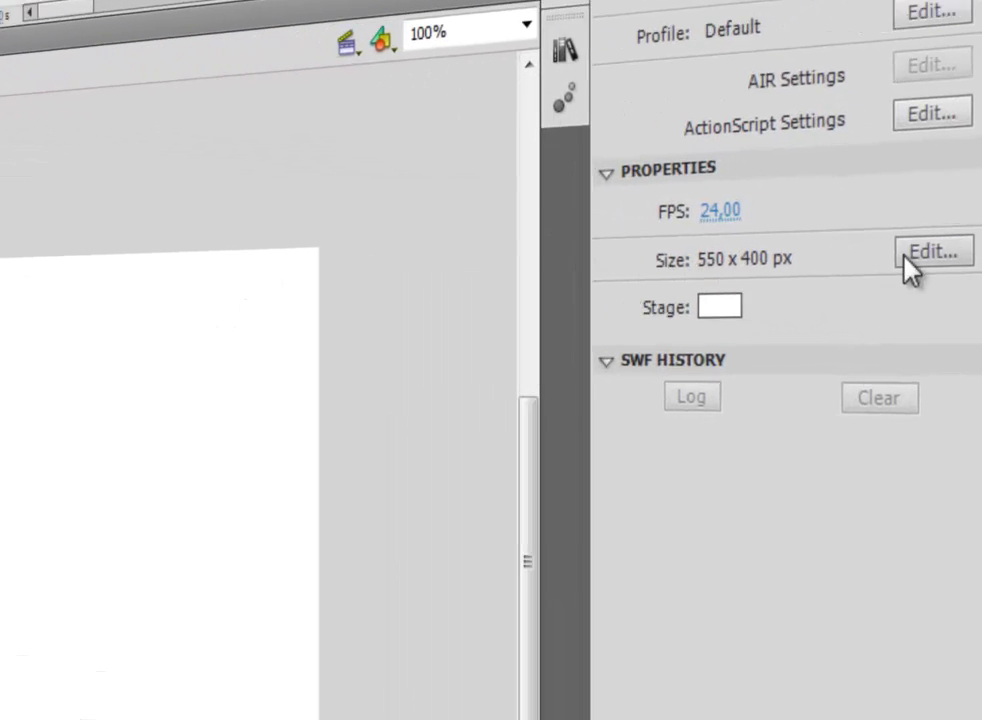
{"action": "left_click", "coordinate": [894, 257]}
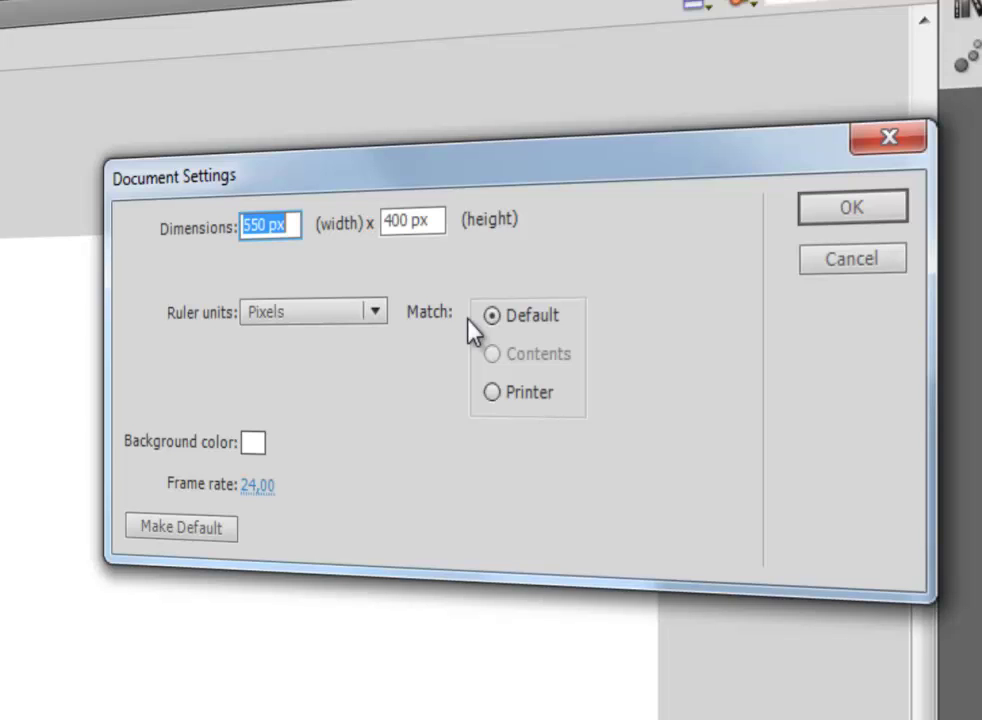
{"action": "type", "text": "431"}
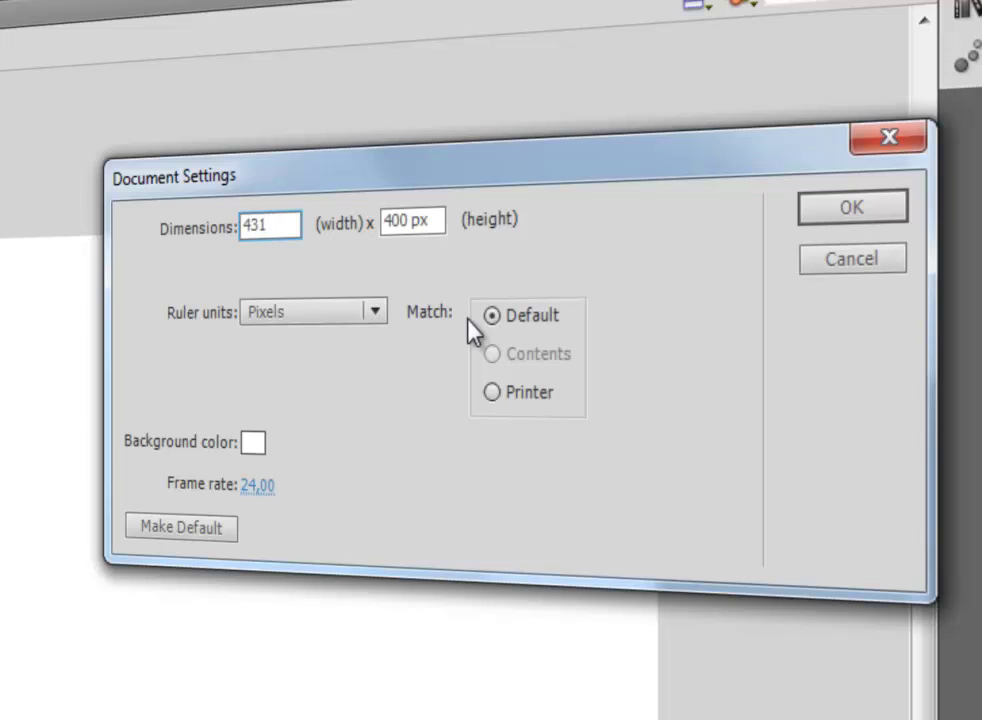
{"action": "key", "text": "Tab"}
{"action": "type", "text": "220"}
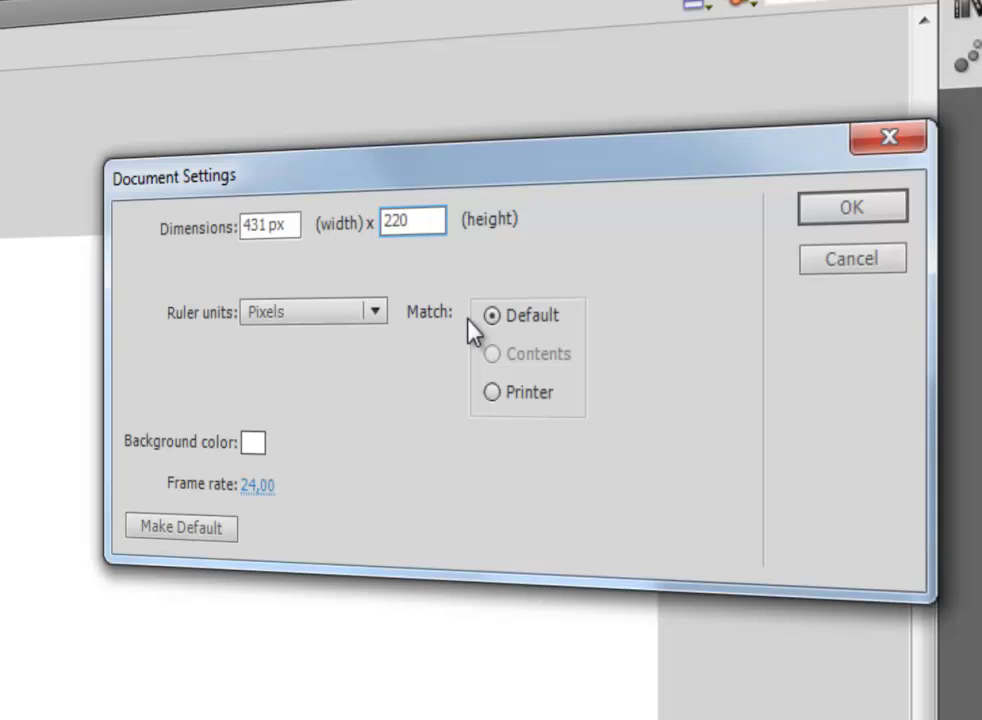
{"action": "key", "text": "Tab"}
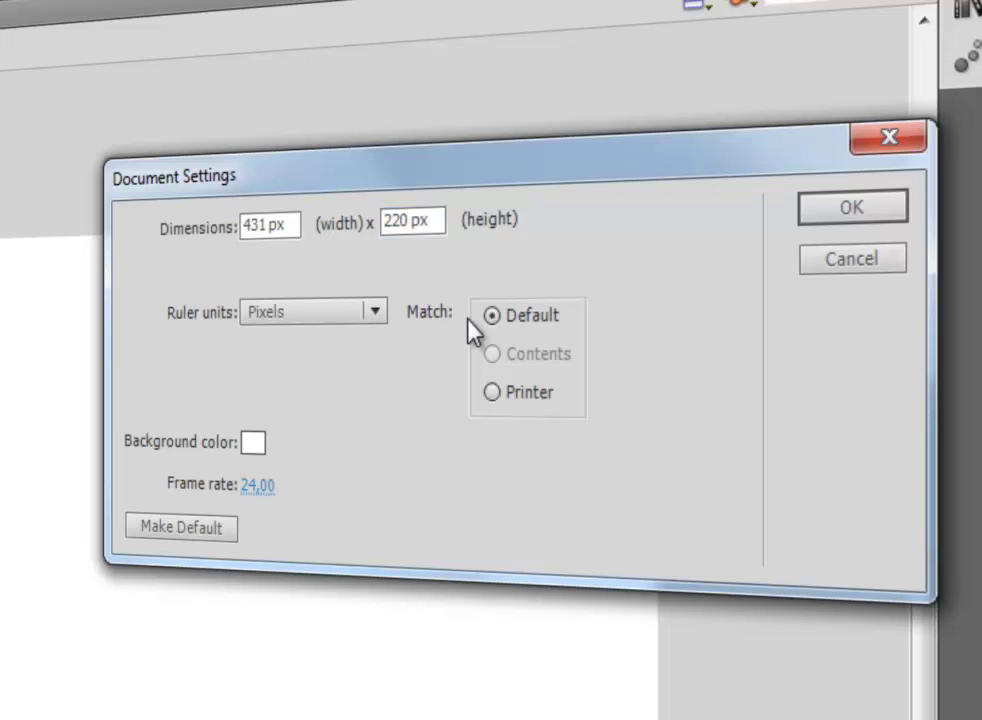
{"action": "left_click", "coordinate": [845, 210]}
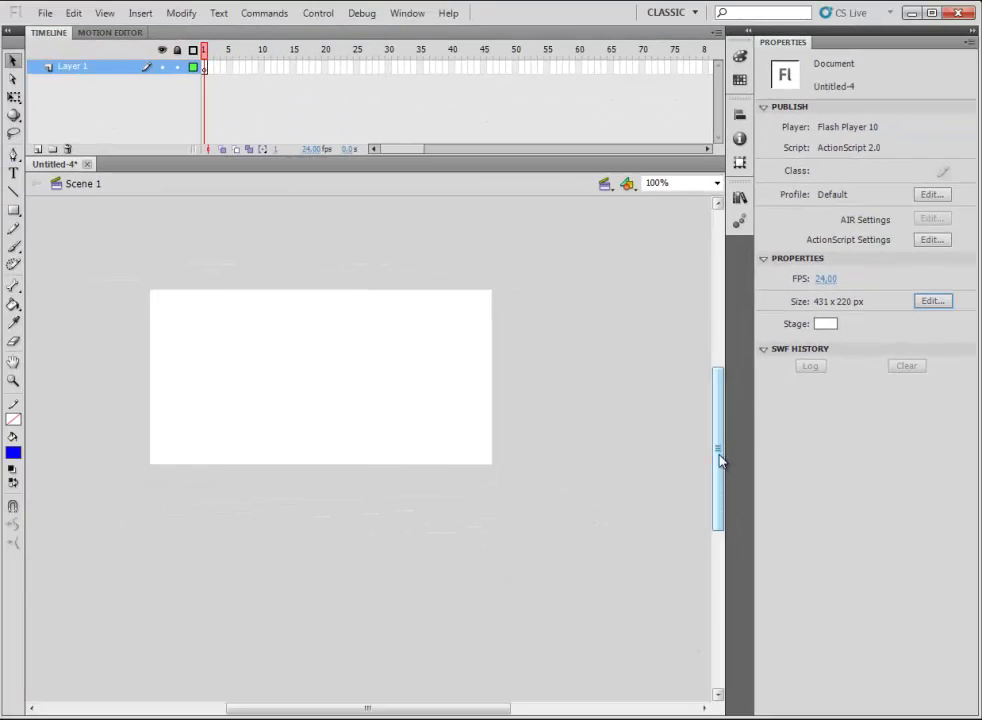
Rename Layer 1 to "Imagem 1".
{"action": "left_click_drag", "start_coordinate": [926, 531], "coordinate": [922, 592]}
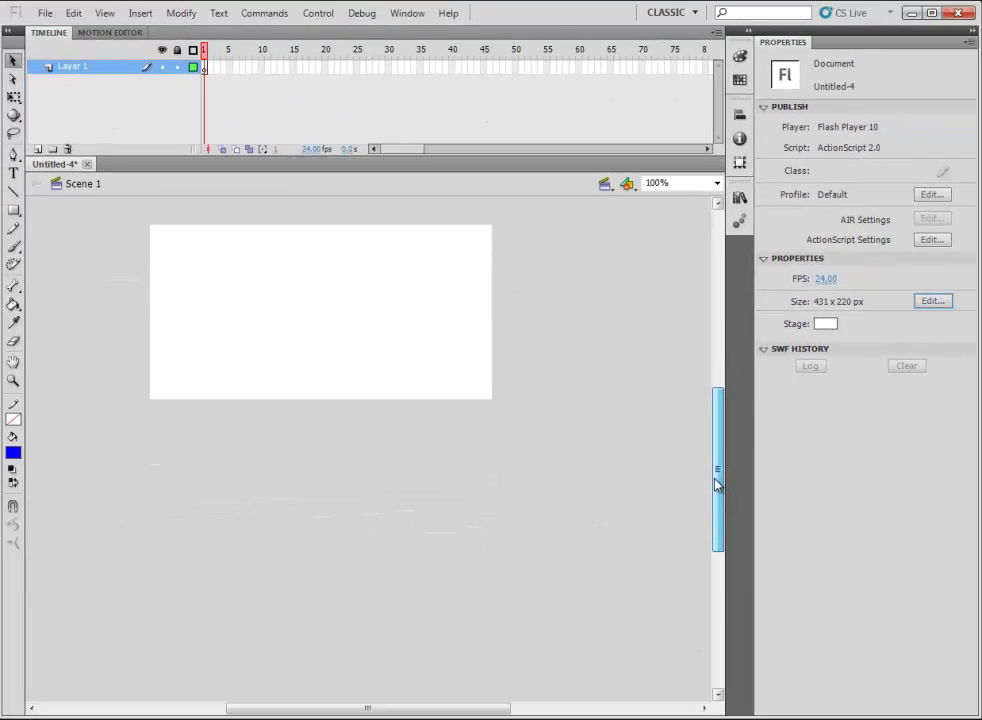
{"action": "left_click_drag", "start_coordinate": [716, 485], "coordinate": [716, 478]}
{"action": "left_click_drag", "start_coordinate": [449, 707], "coordinate": [388, 708]}
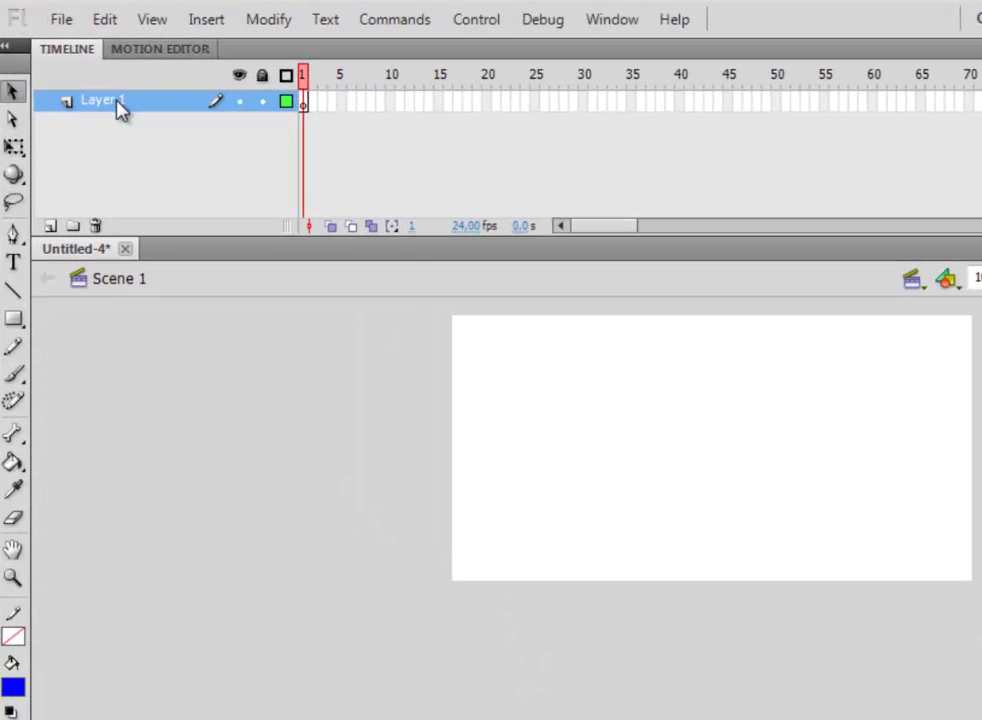
{"action": "double_click", "coordinate": [116, 104]}
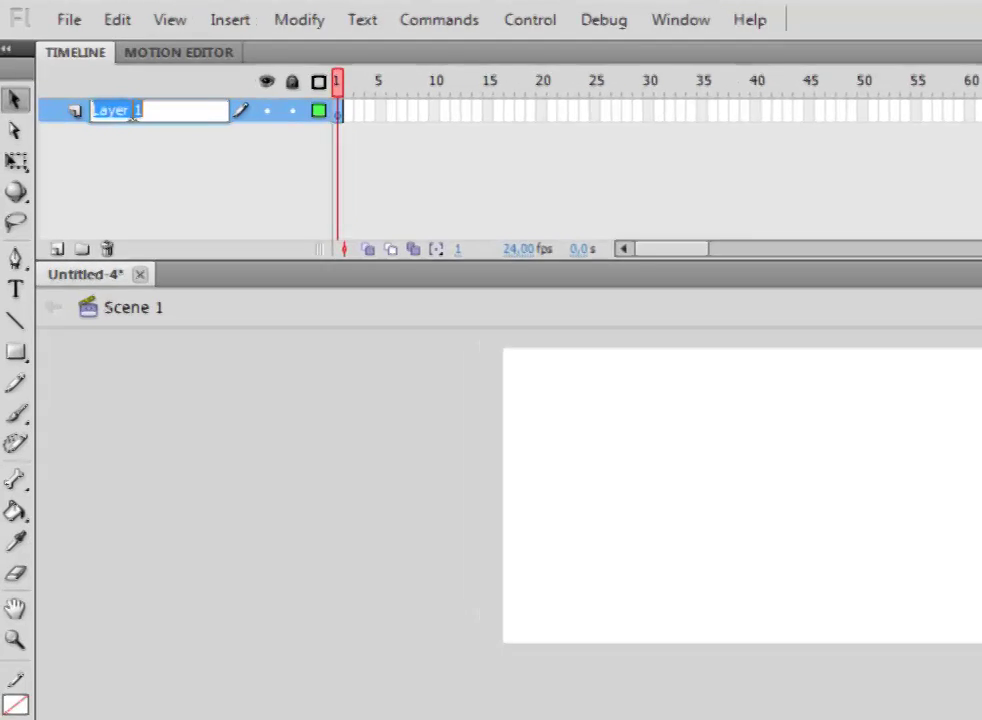
{"action": "type", "text": "Imagem 1"}
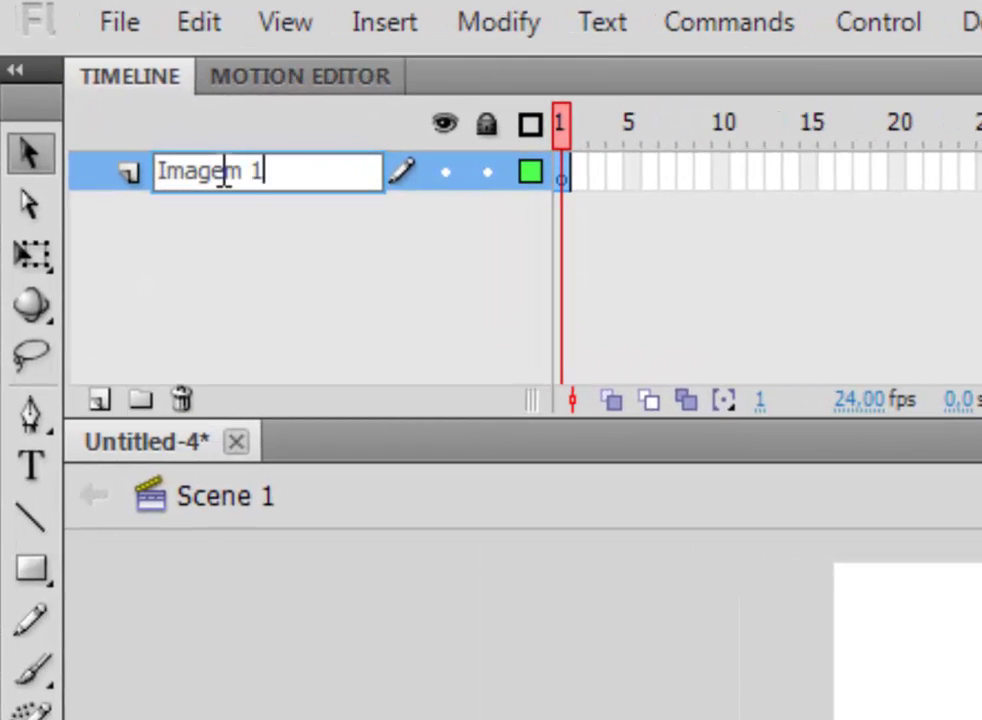
{"action": "key", "text": "Return"}
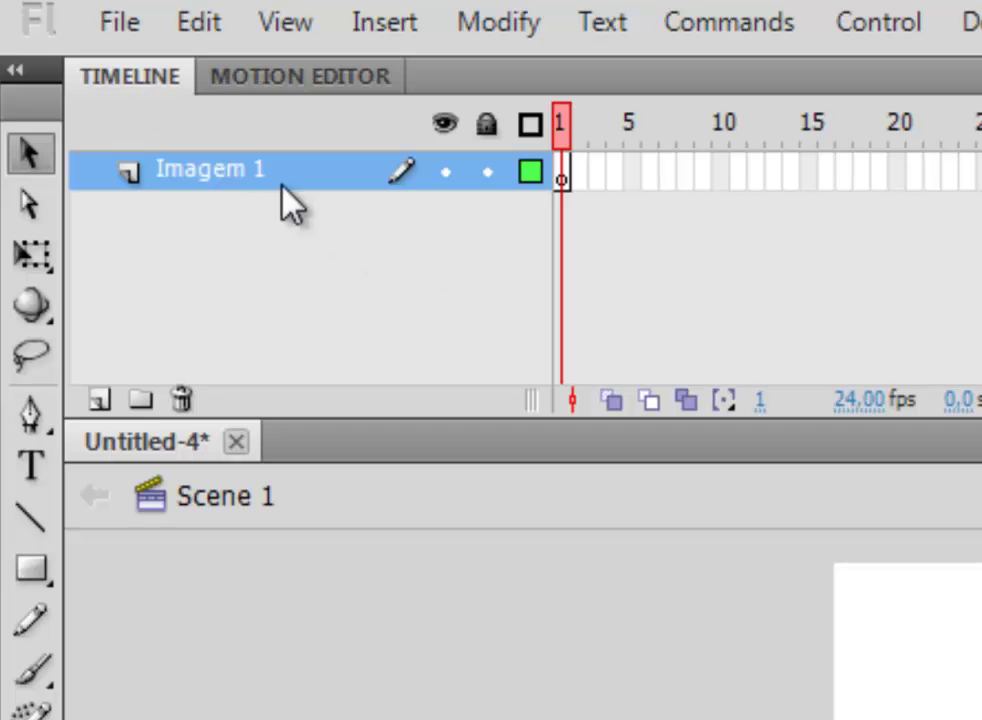
Import imagem1 to the stage without the rest of its sequence and align it with the stage at X 0, Y 0.
{"action": "left_click", "coordinate": [120, 22]}
{"action": "mouse_move", "coordinate": [250, 690]}
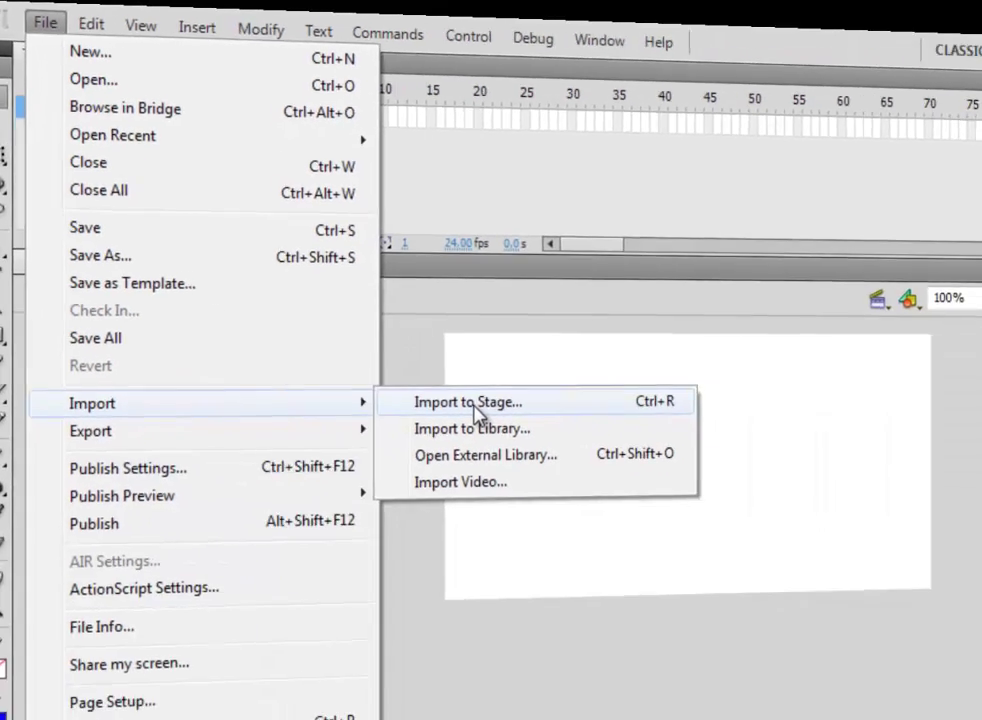
{"action": "left_click", "coordinate": [475, 406]}
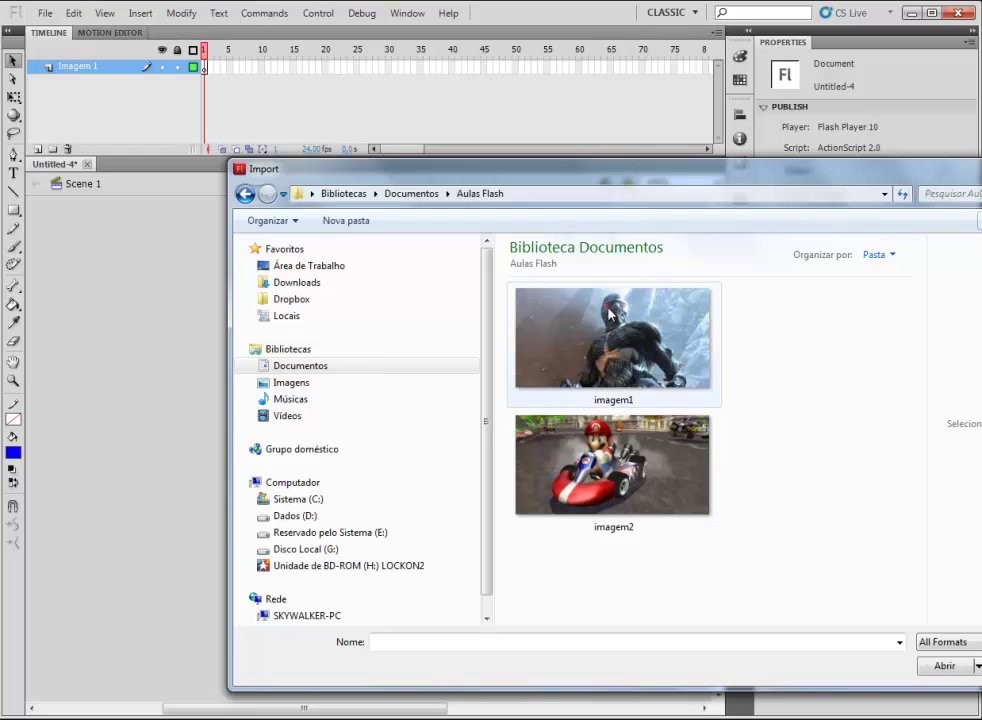
{"action": "double_click", "coordinate": [612, 337]}
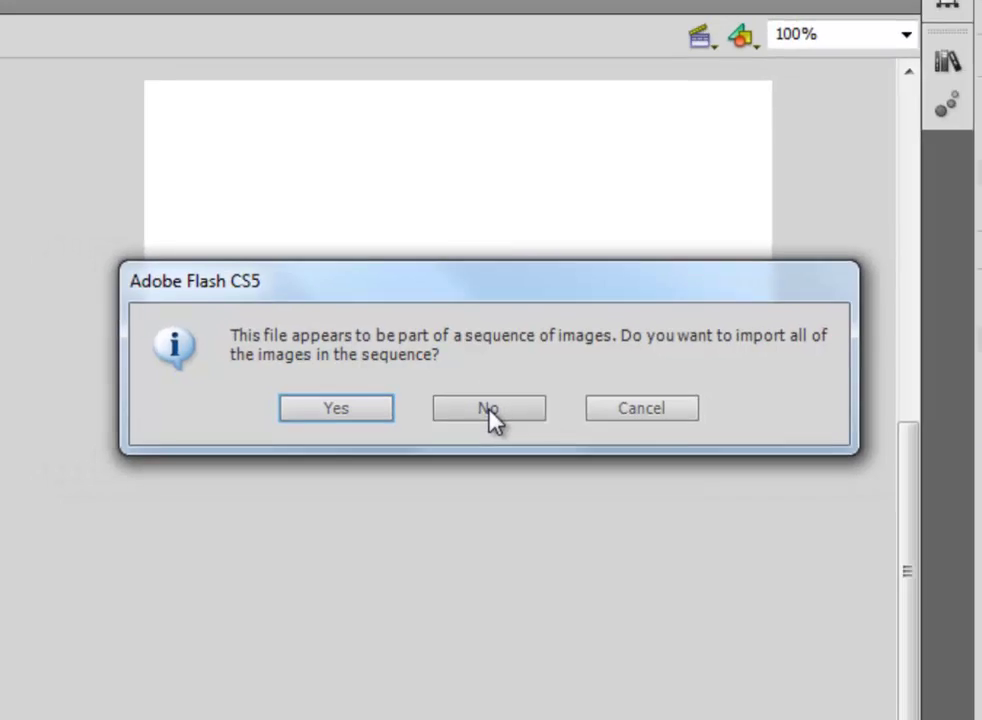
{"action": "left_click", "coordinate": [489, 417]}
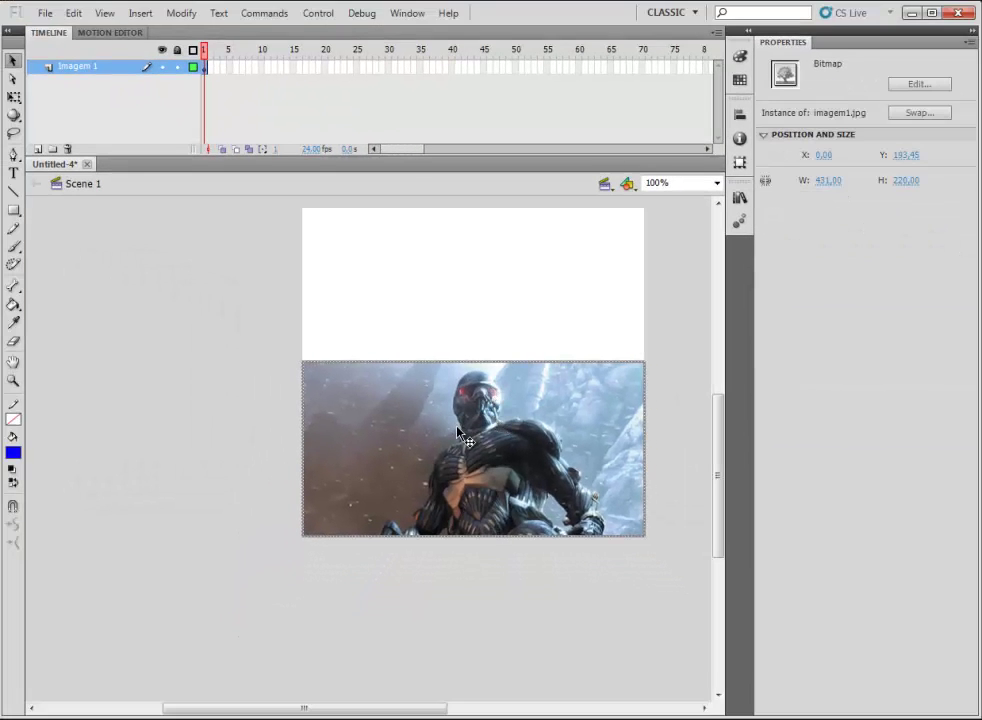
{"action": "left_click_drag", "start_coordinate": [455, 423], "coordinate": [458, 268]}
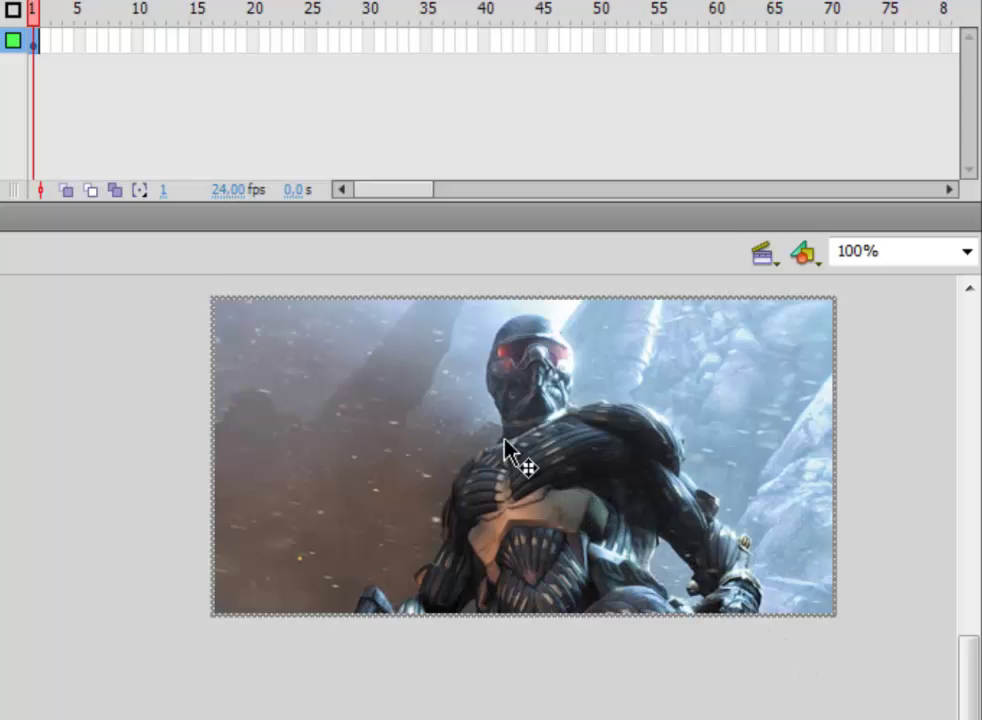
Convert the imported picture to a Graphic symbol named "Imagem1".
{"action": "right_click", "coordinate": [448, 363]}
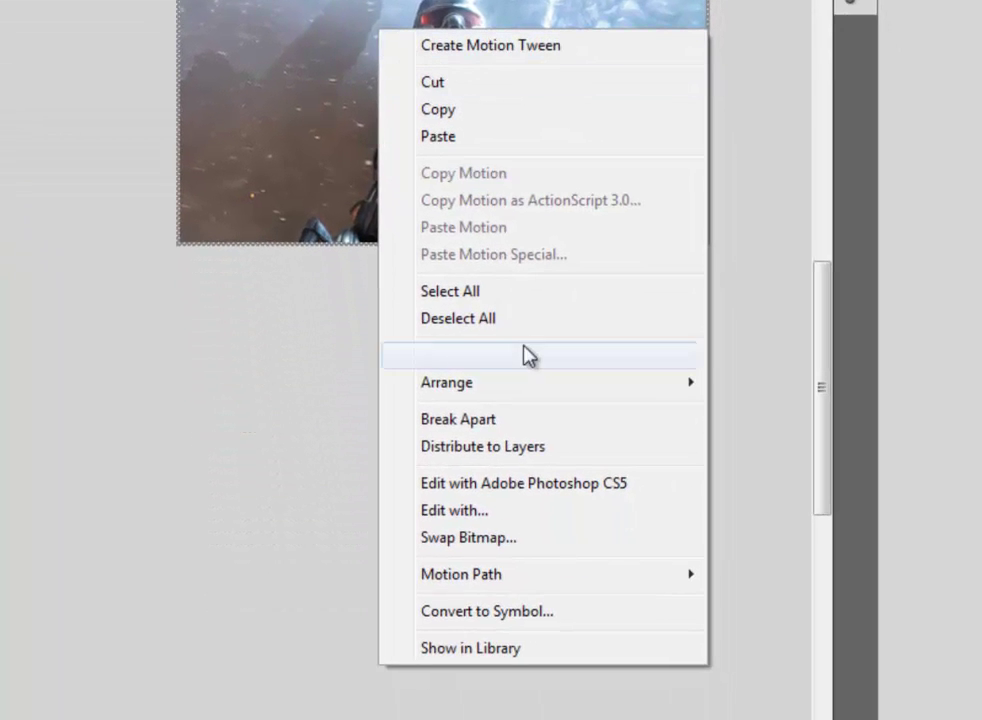
{"action": "left_click", "coordinate": [487, 614]}
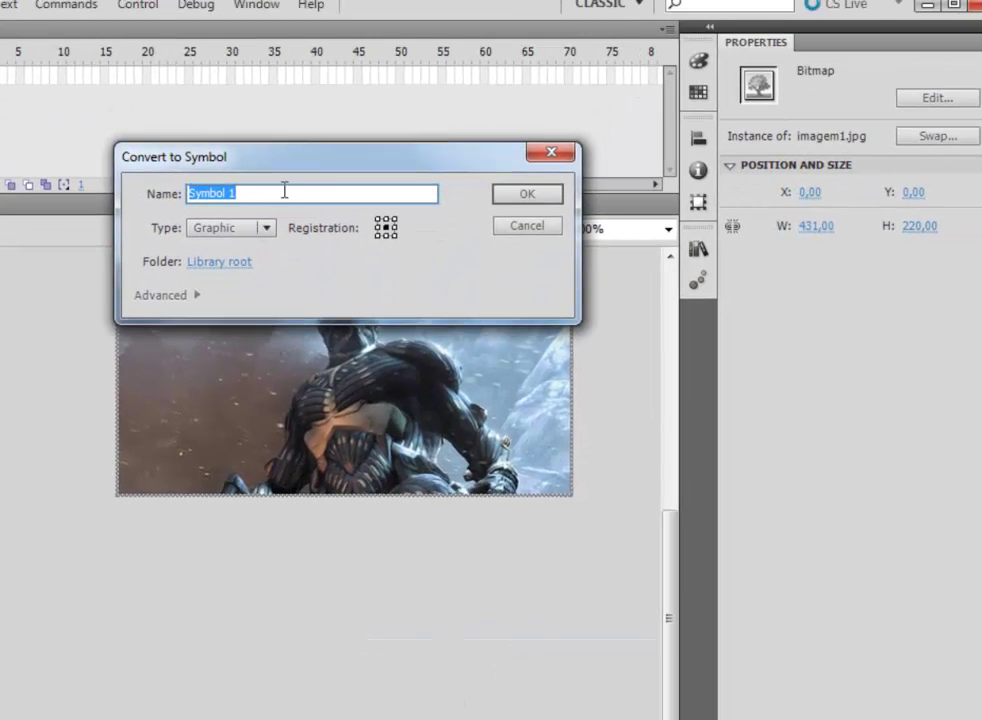
{"action": "left_click", "coordinate": [231, 229]}
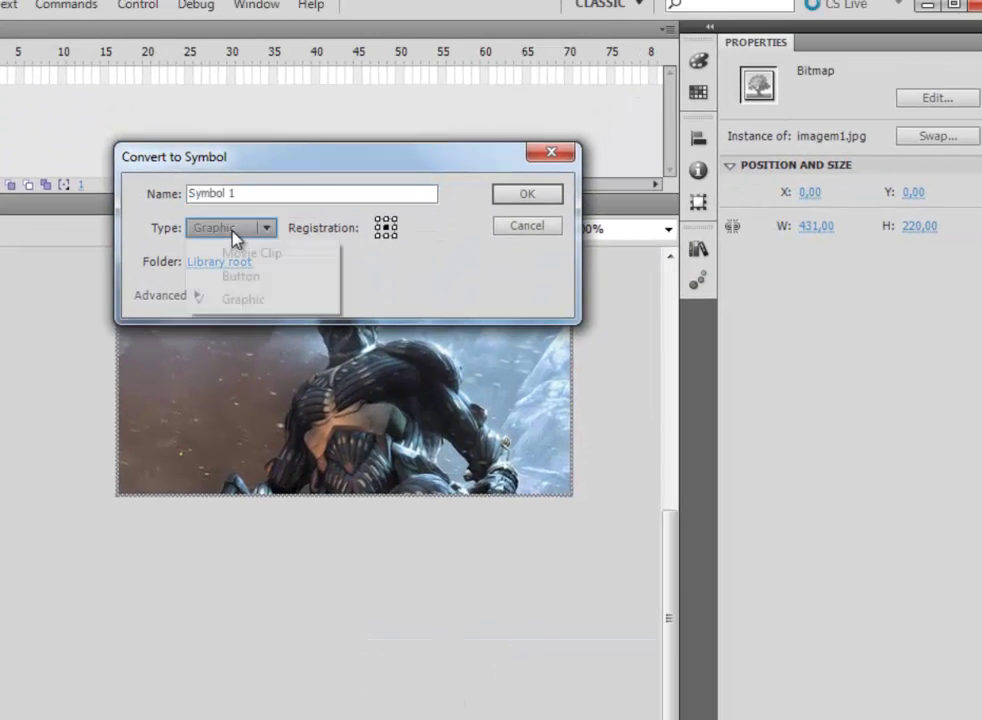
{"action": "left_click", "coordinate": [251, 308]}
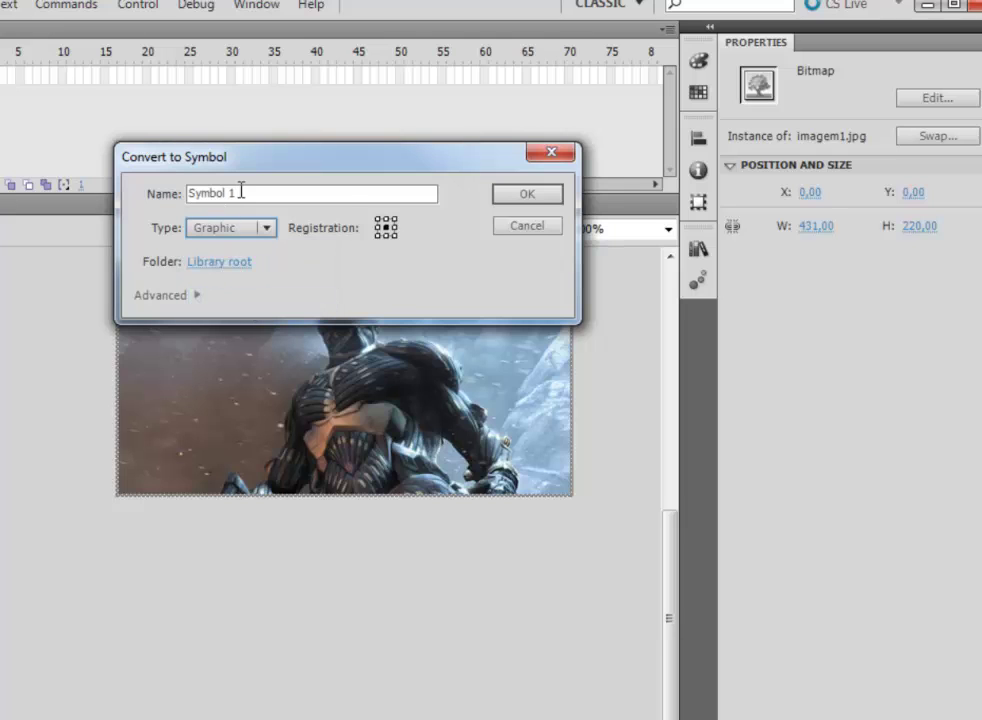
{"action": "left_click_drag", "start_coordinate": [241, 191], "coordinate": [163, 193]}
{"action": "type", "text": "Imagem1"}
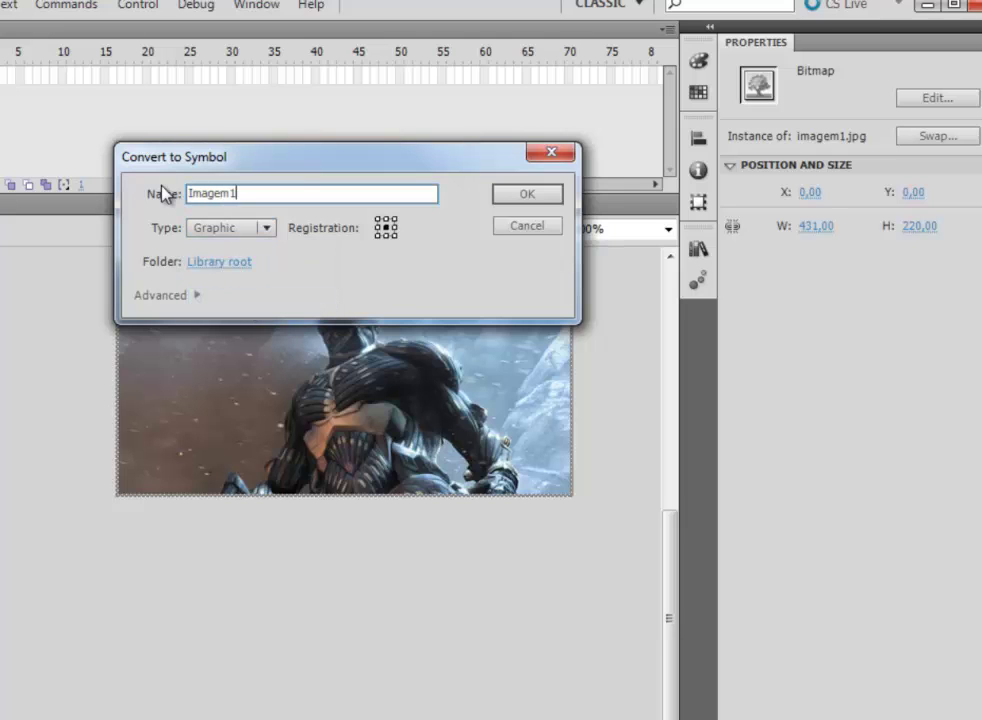
{"action": "key", "text": "Return"}
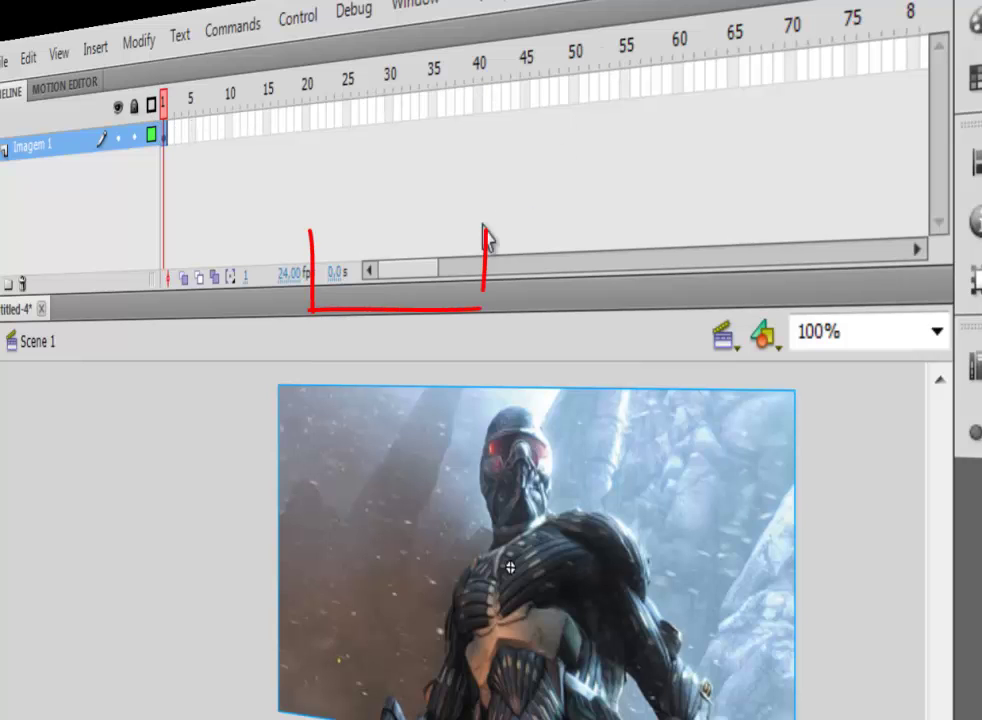
Extend the Imagem 1 layer by inserting a frame at frame 141.
{"action": "left_click_drag", "start_coordinate": [413, 269], "coordinate": [478, 272]}
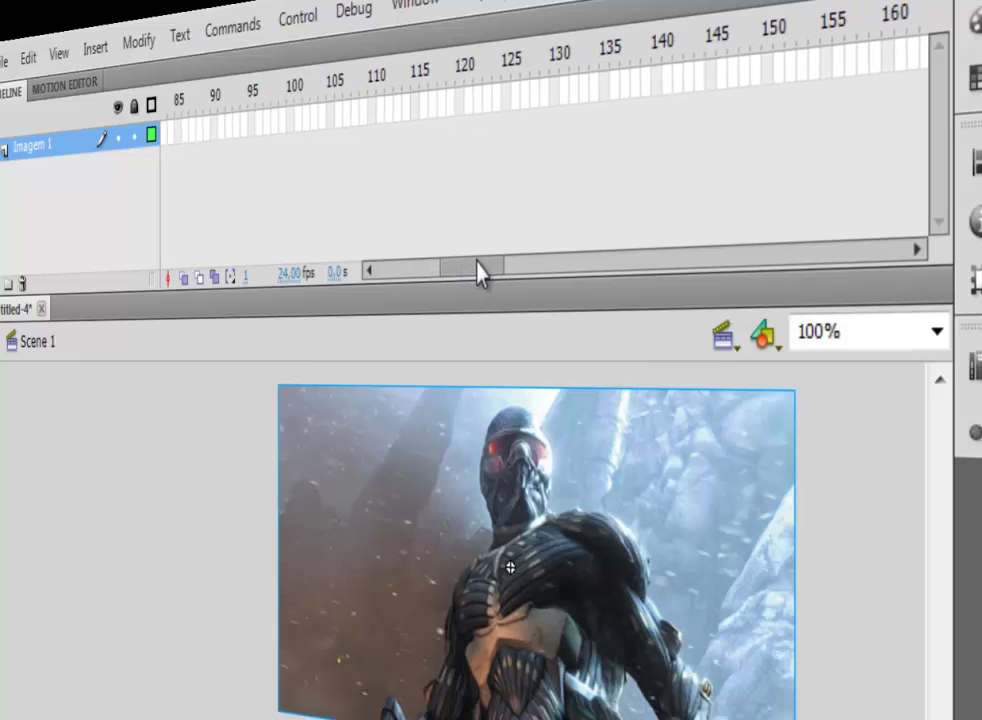
{"action": "right_click", "coordinate": [672, 82]}
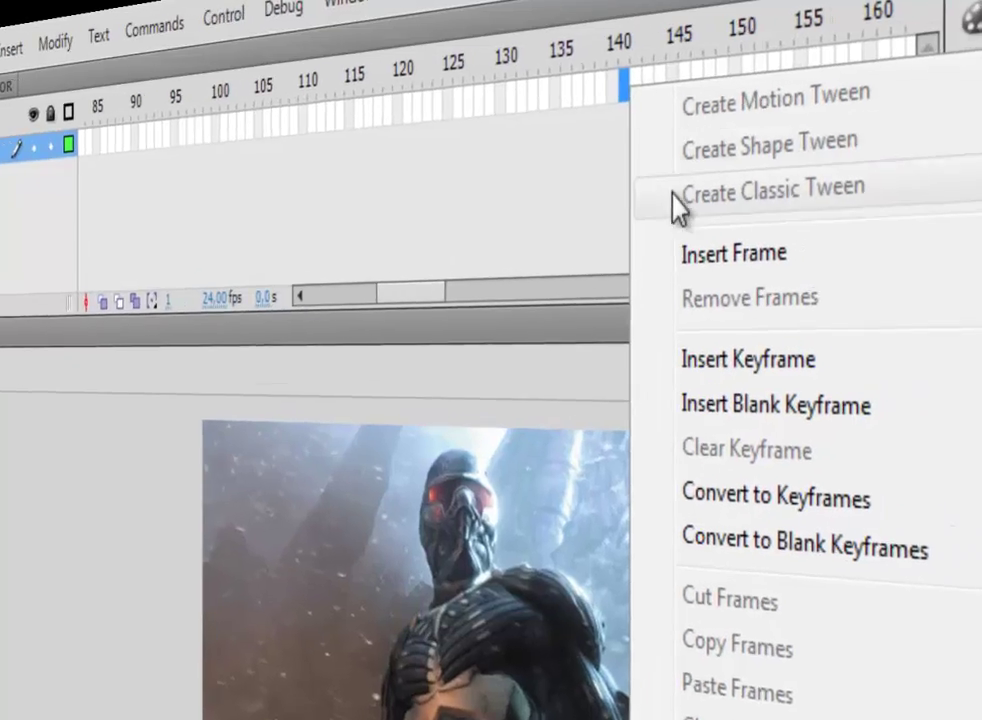
{"action": "left_click", "coordinate": [690, 256]}
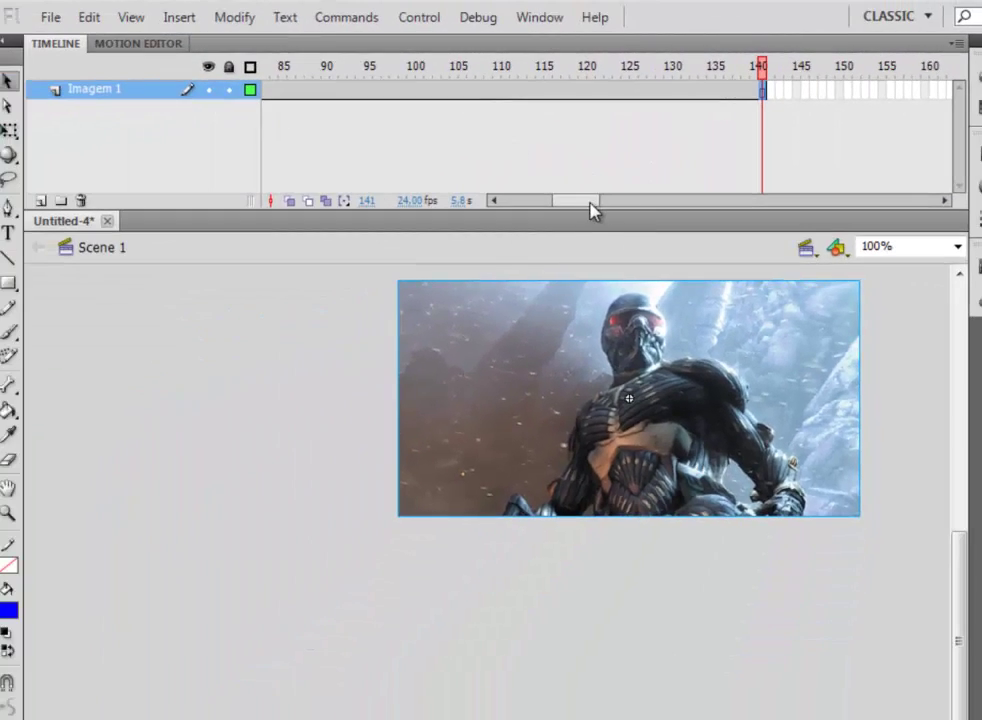
{"action": "left_click_drag", "start_coordinate": [476, 256], "coordinate": [398, 257]}
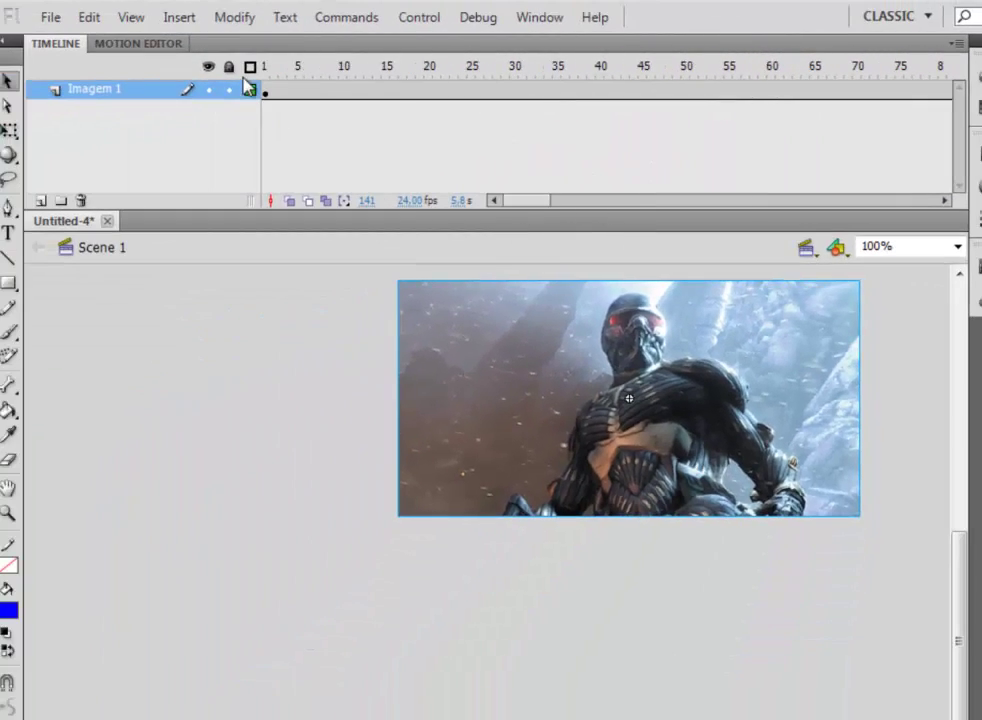
Insert a keyframe at frame 25 of the Imagem 1 layer.
{"action": "left_click_drag", "start_coordinate": [517, 204], "coordinate": [561, 206]}
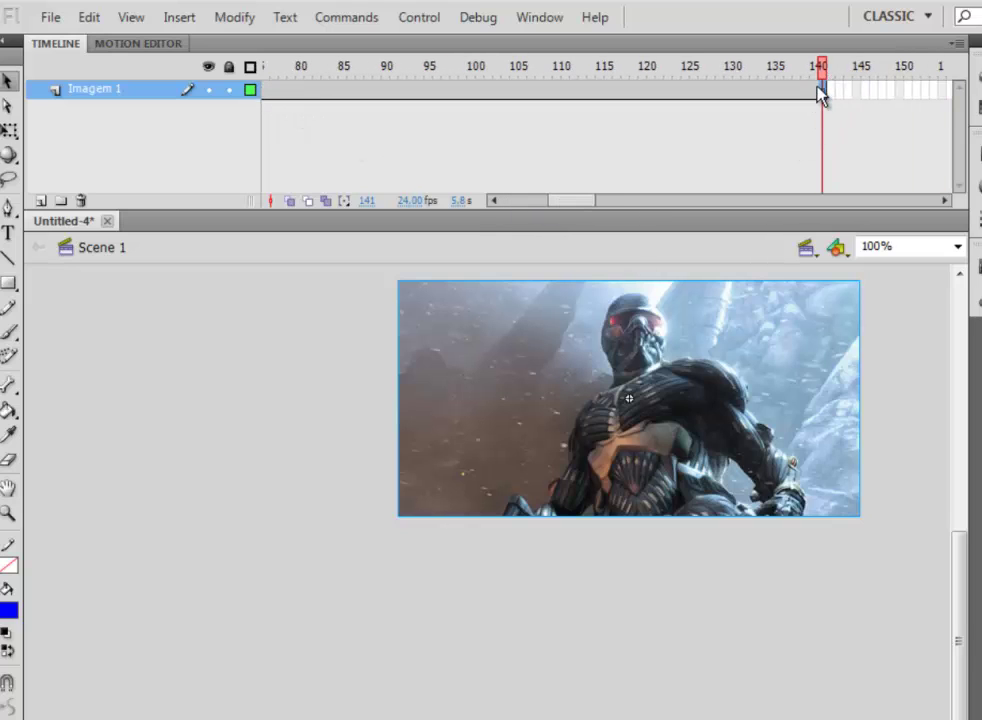
{"action": "left_click_drag", "start_coordinate": [582, 203], "coordinate": [508, 206]}
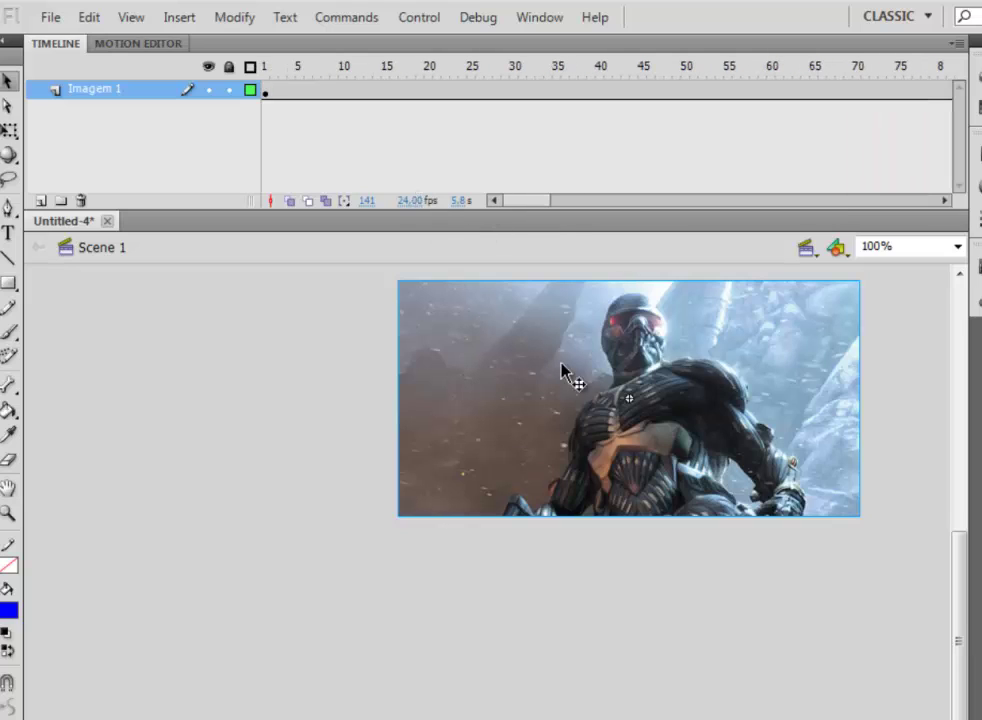
{"action": "left_click", "coordinate": [573, 452]}
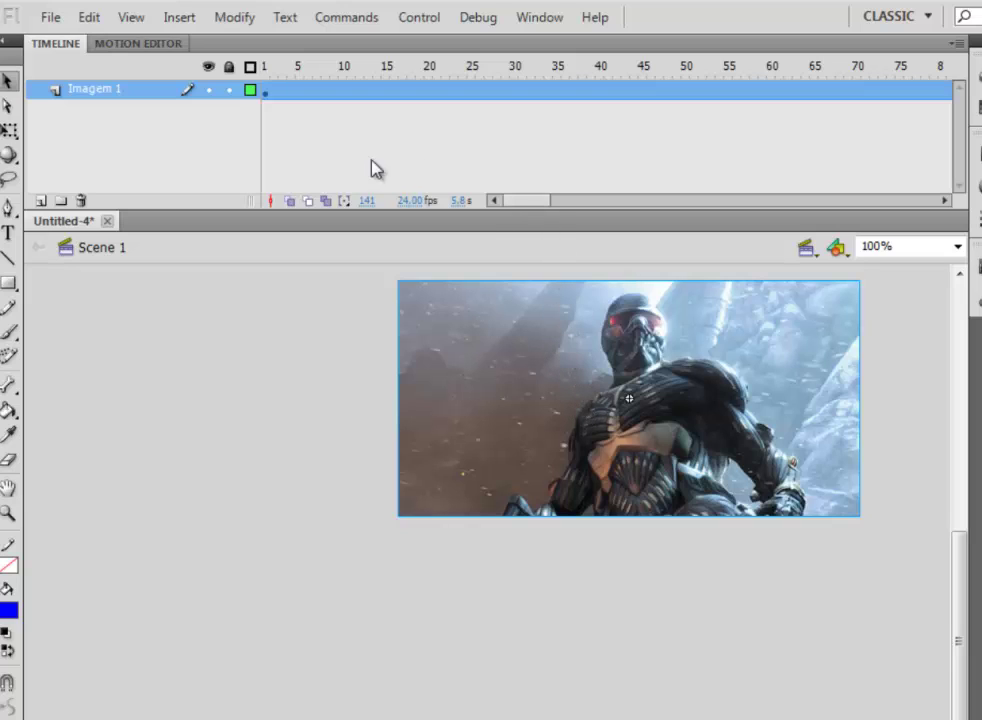
{"action": "left_click", "coordinate": [298, 138]}
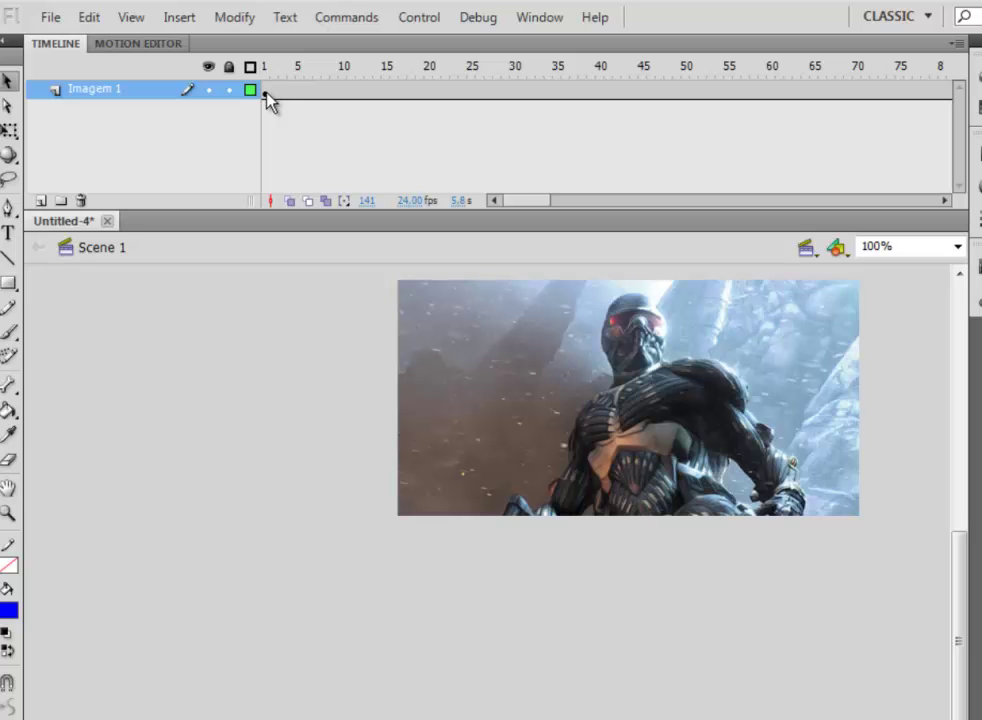
{"action": "left_click", "coordinate": [265, 91]}
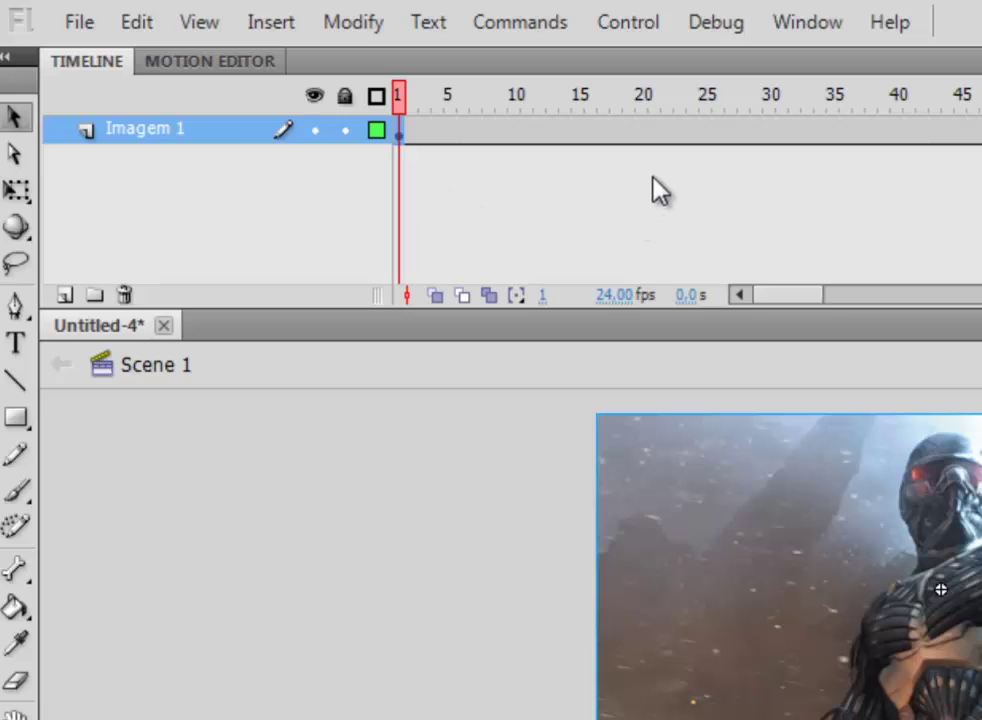
{"action": "right_click", "coordinate": [707, 132]}
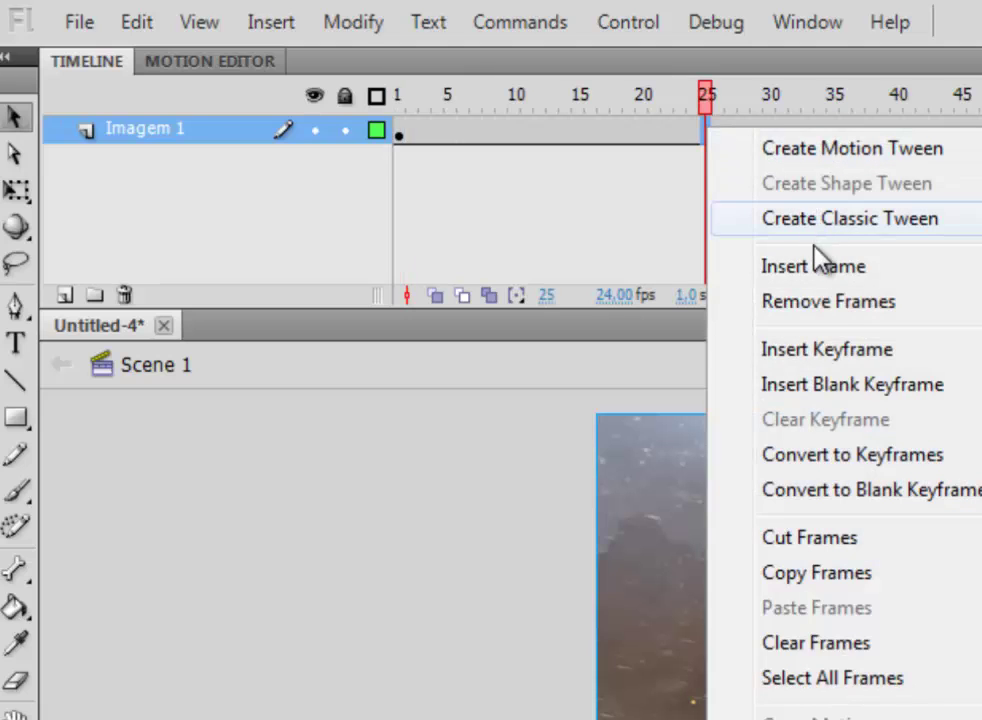
{"action": "left_click", "coordinate": [830, 352]}
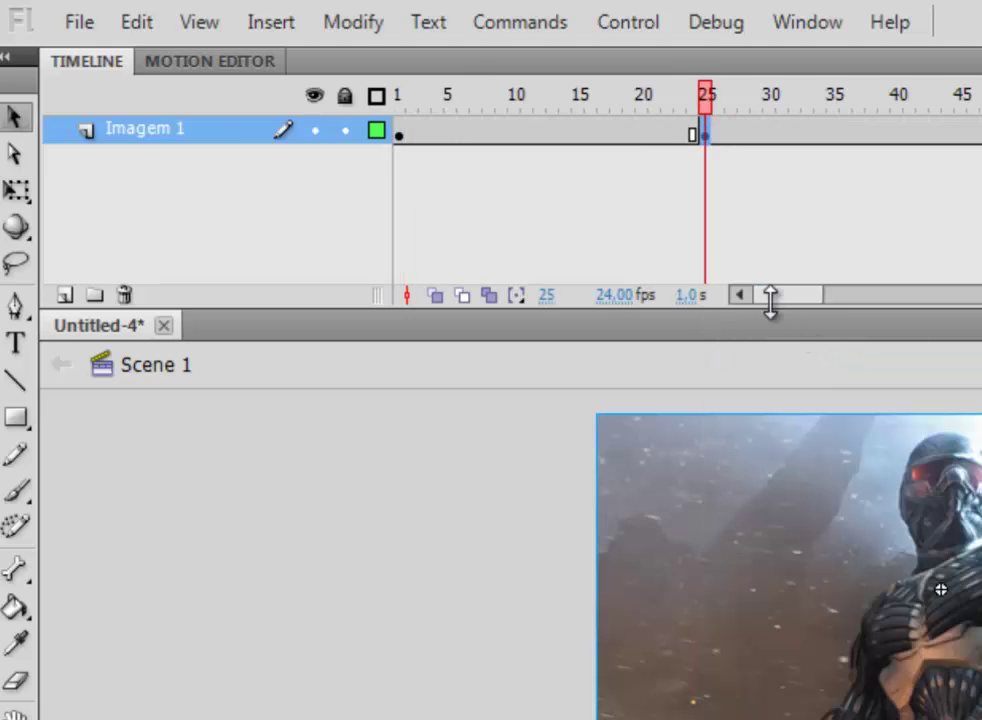
Compare the picture in the keyframes at frames 1 and 25, and play the timeline from frame 1.
{"action": "left_click", "coordinate": [403, 133]}
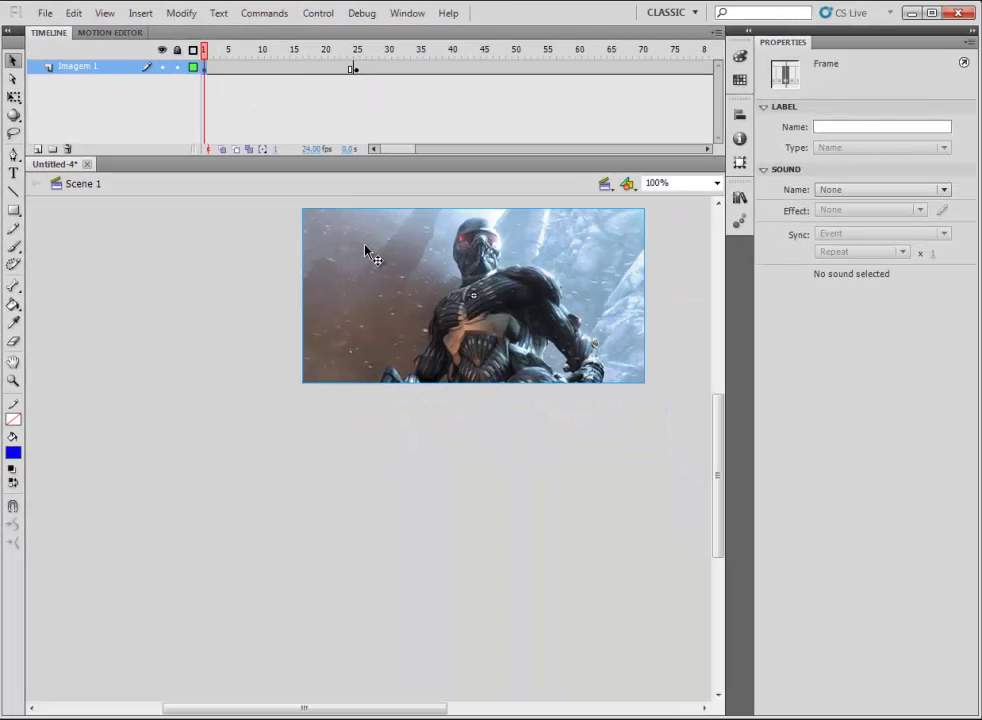
{"action": "left_click", "coordinate": [519, 301]}
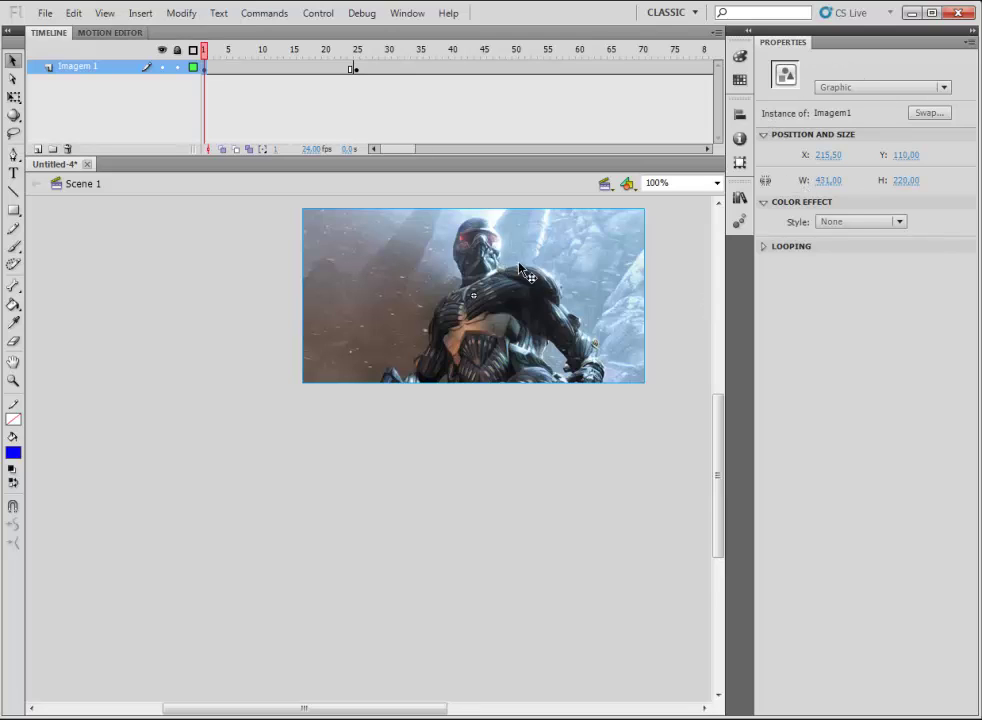
{"action": "left_click", "coordinate": [356, 68]}
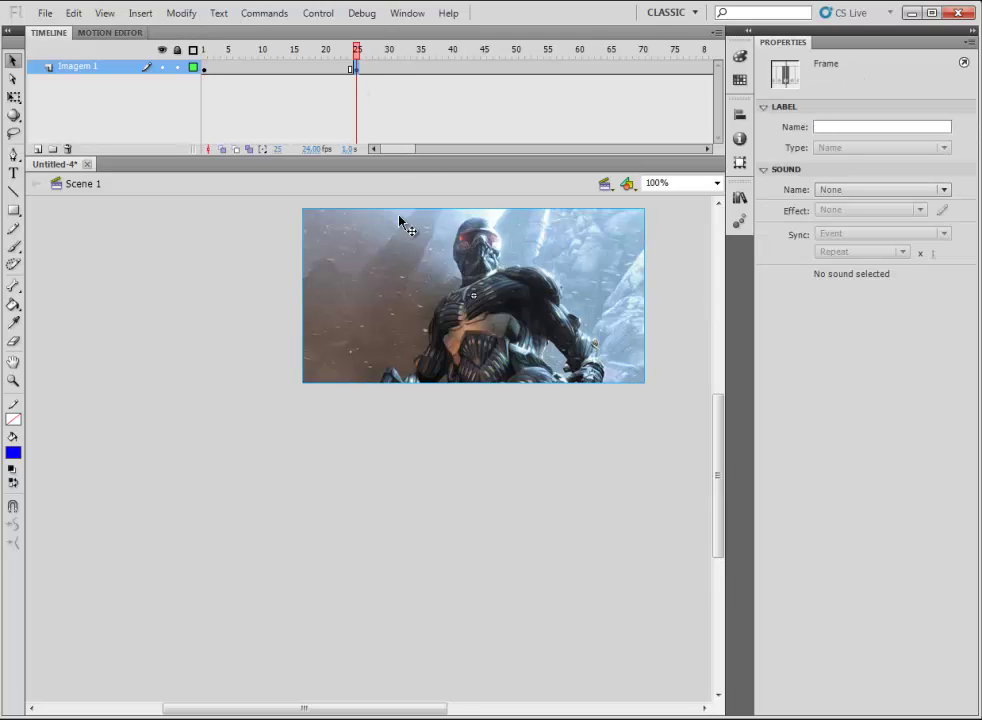
{"action": "left_click", "coordinate": [205, 68]}
{"action": "key", "text": "Return"}
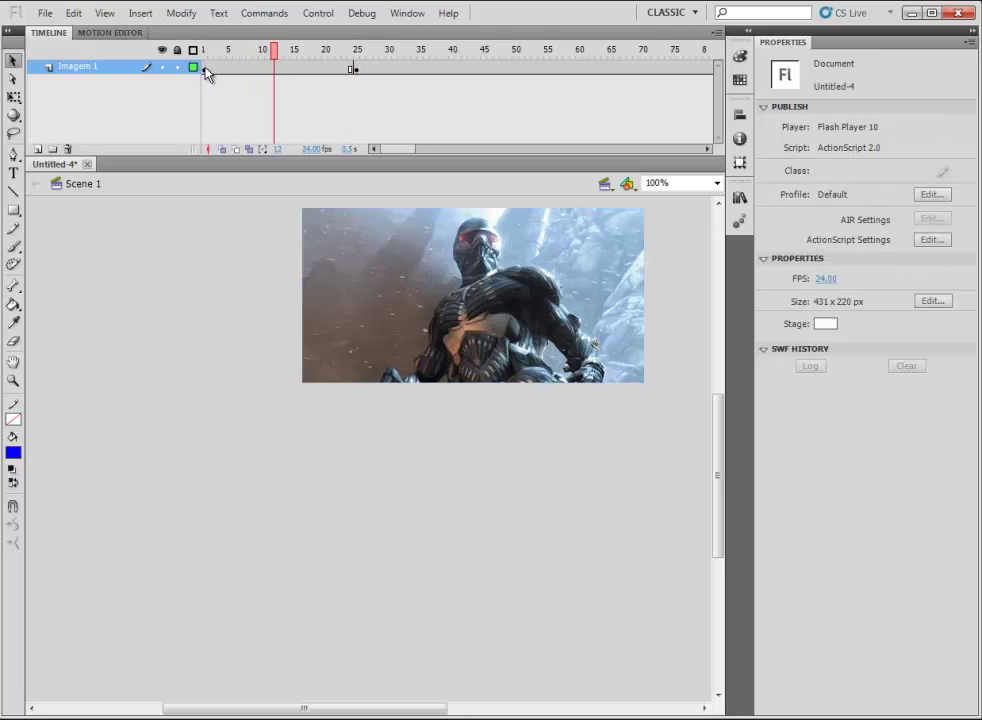
Apply a Brightness color effect of -100% to the Imagem1 instance at frame 1.
{"action": "left_click", "coordinate": [205, 70]}
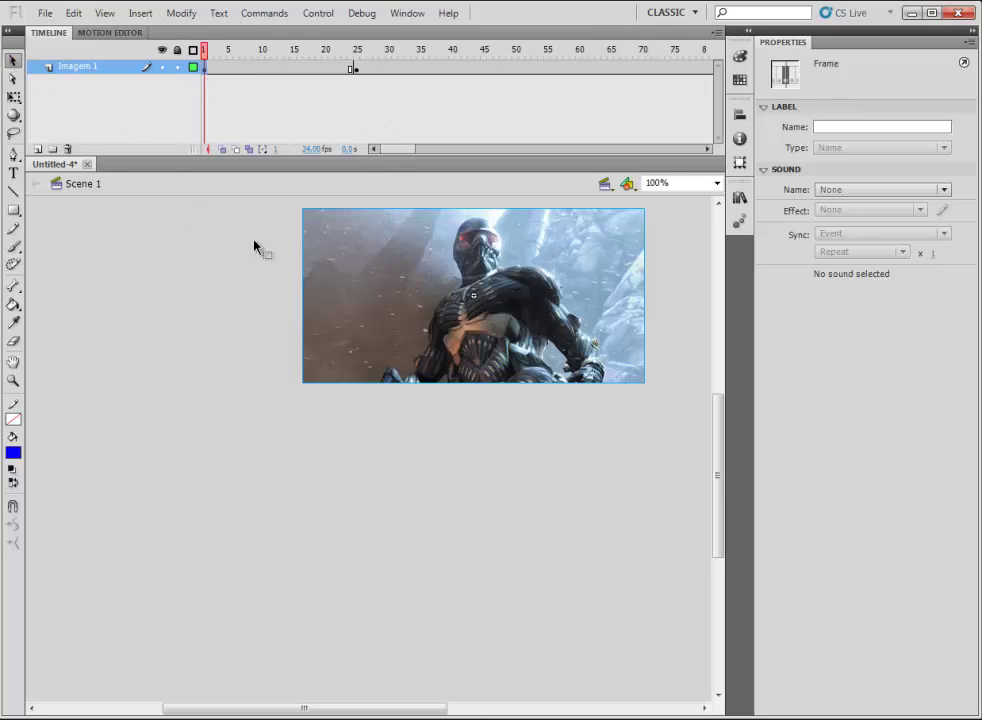
{"action": "left_click", "coordinate": [410, 271]}
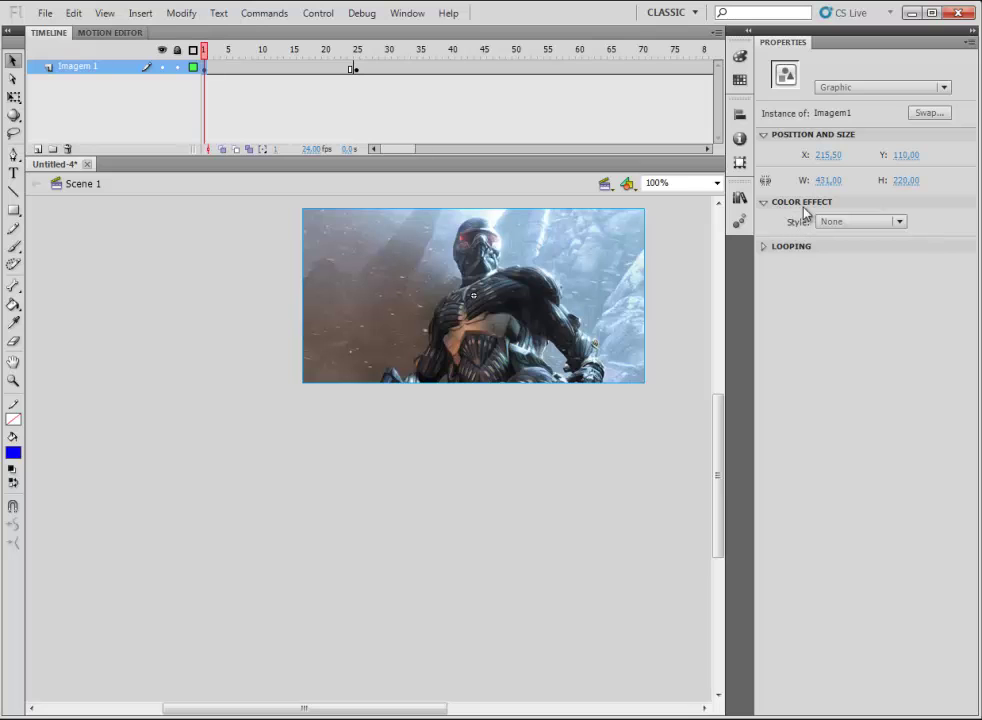
{"action": "left_click", "coordinate": [868, 222]}
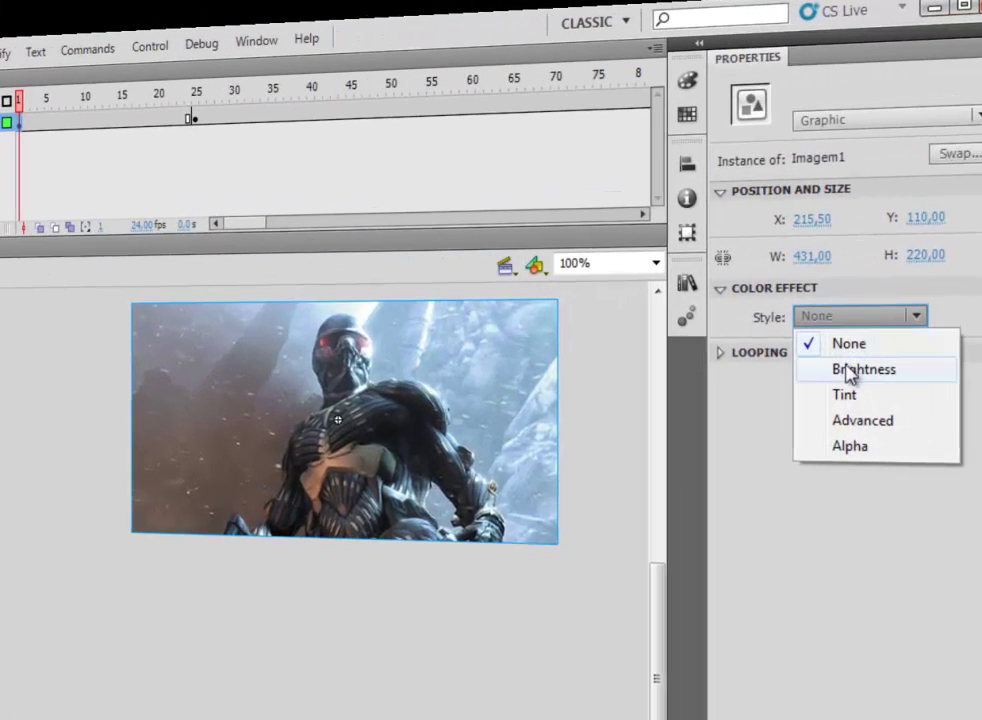
{"action": "left_click", "coordinate": [868, 330]}
{"action": "left_click_drag", "start_coordinate": [799, 354], "coordinate": [778, 362]}
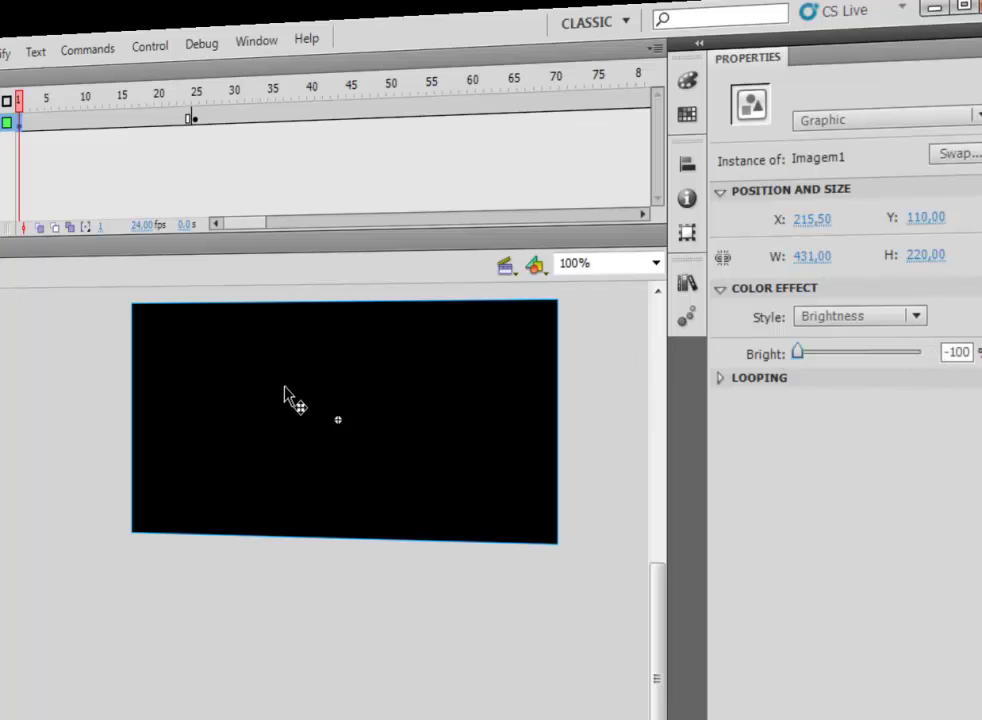
Create a classic tween between the keyframes at frames 1 and 25 on the Imagem 1 layer.
{"action": "left_click", "coordinate": [20, 133]}
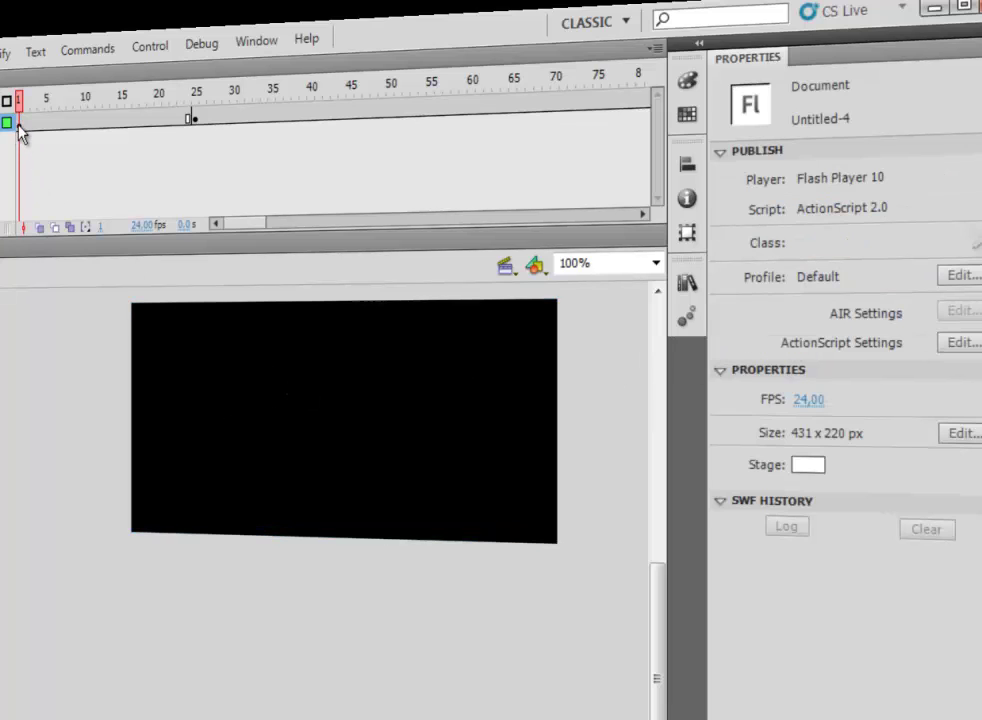
{"action": "left_click", "coordinate": [19, 124]}
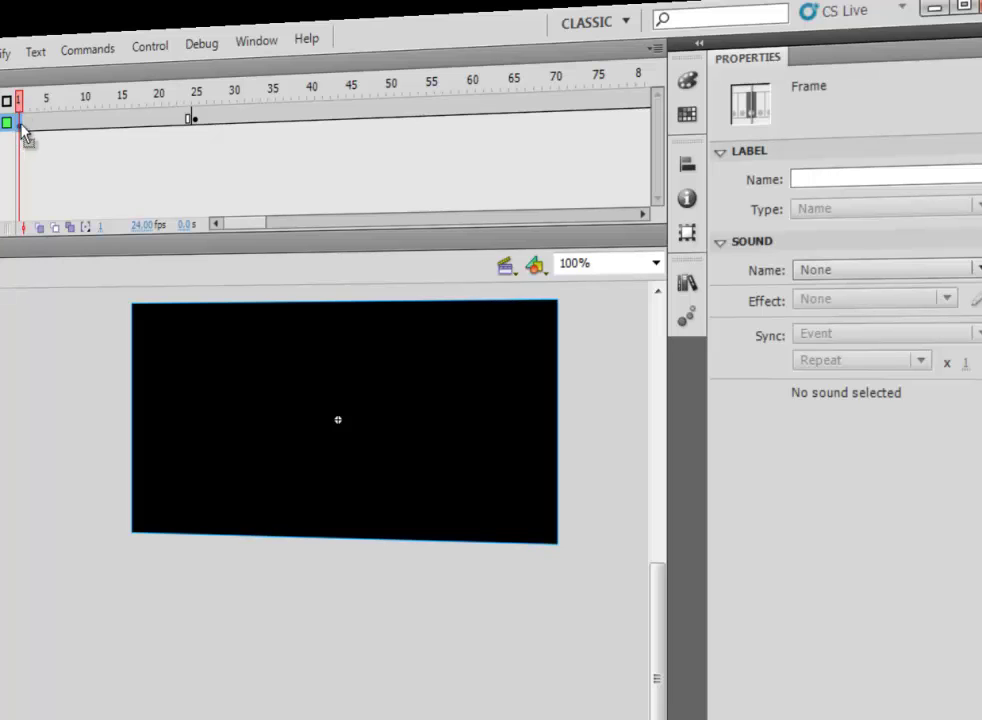
{"action": "left_click", "coordinate": [196, 120]}
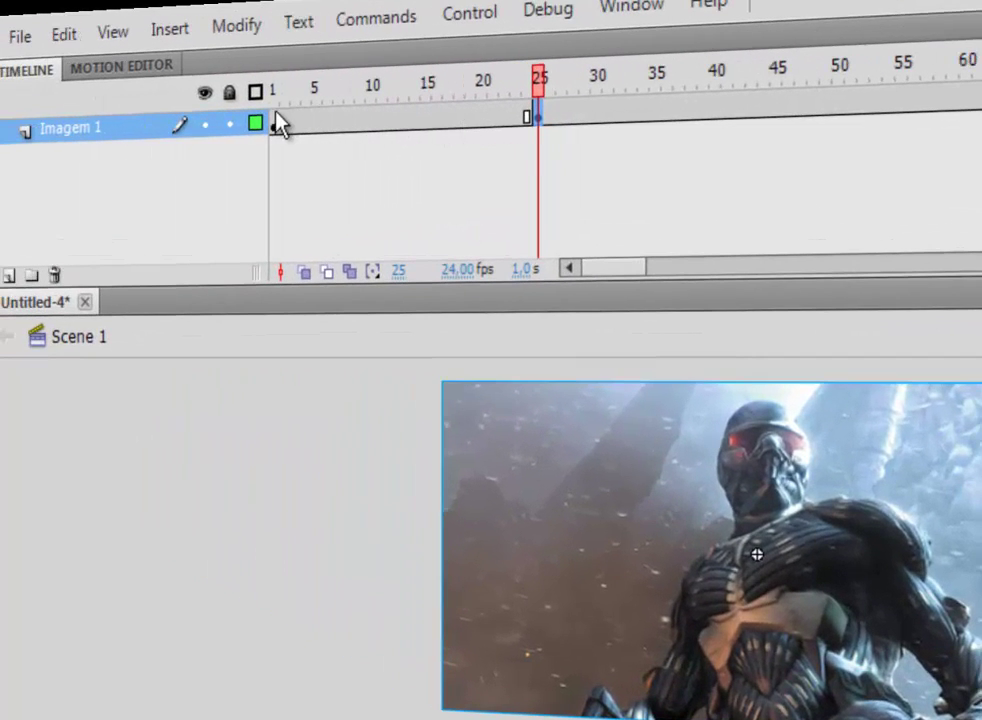
{"action": "right_click", "coordinate": [404, 122]}
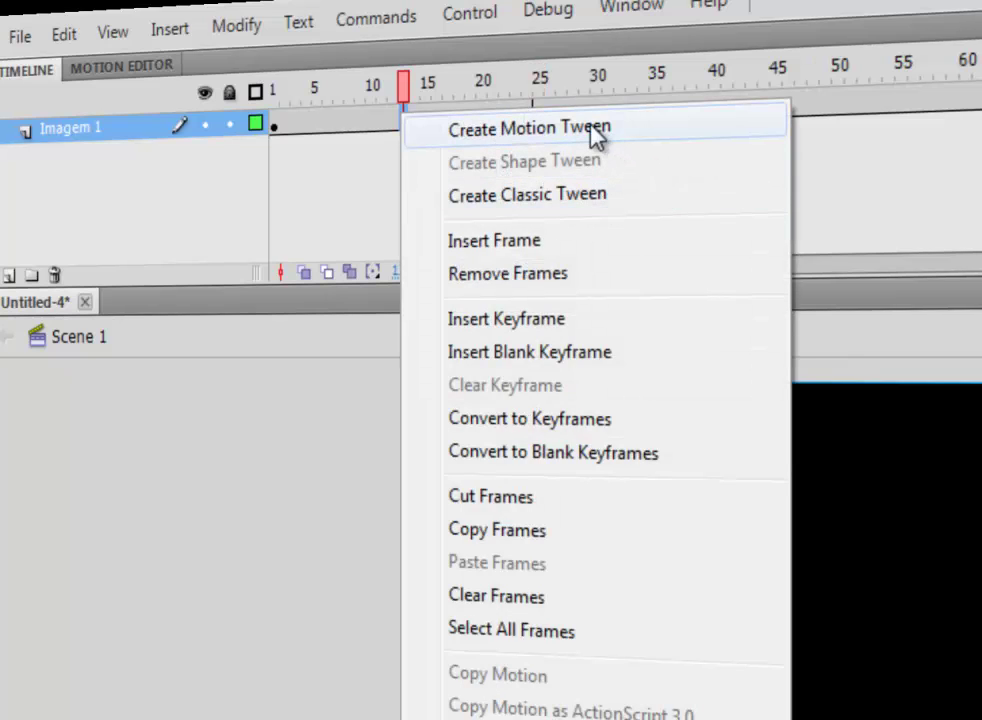
{"action": "left_click", "coordinate": [590, 207]}
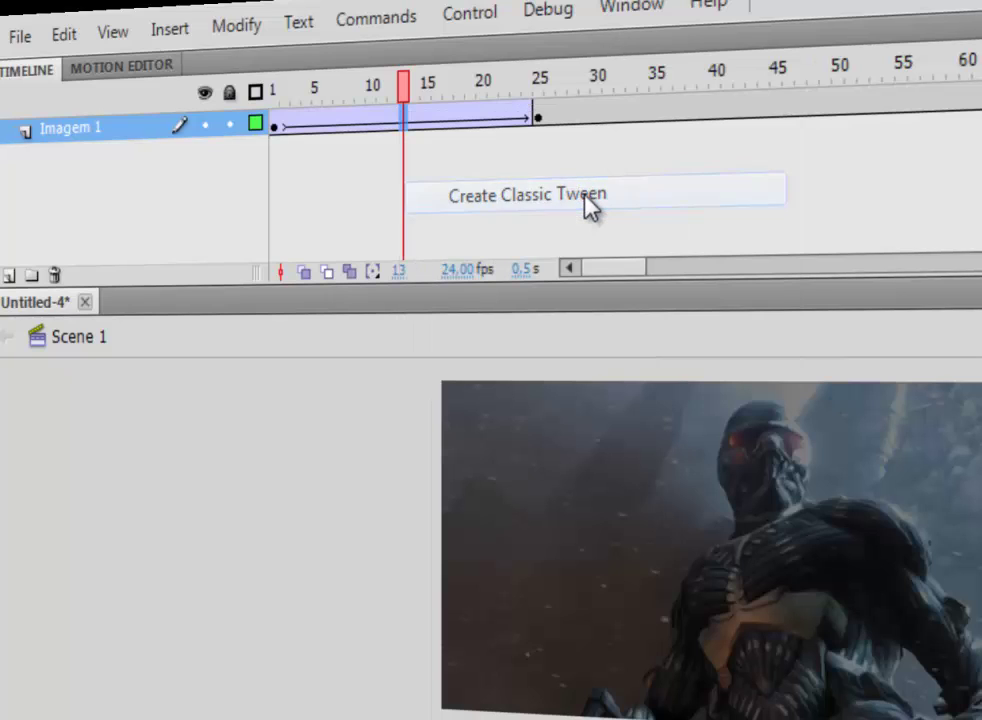
Preview the fade-in by playing the timeline from frame 1 and examining the tween's start and end keyframes.
{"action": "left_click", "coordinate": [274, 130]}
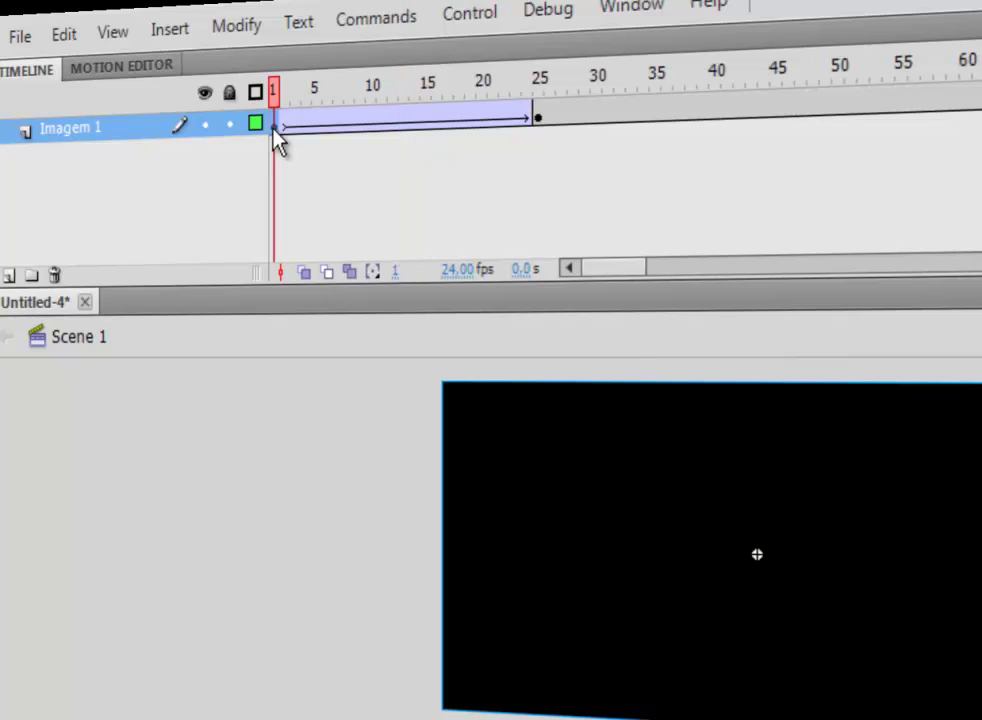
{"action": "key", "text": "Return"}
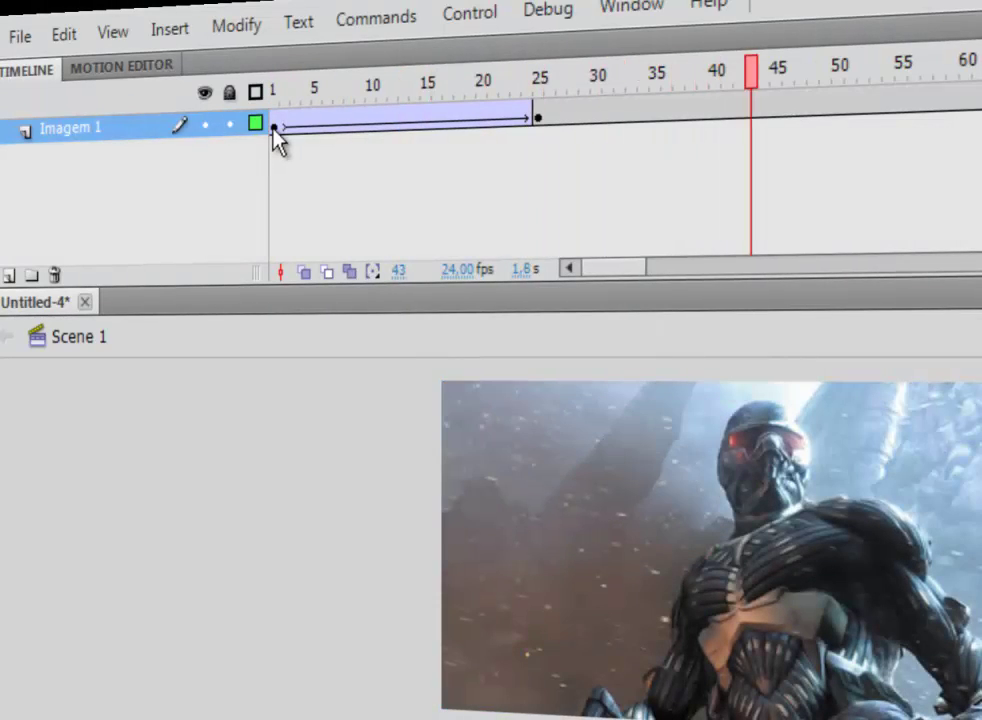
{"action": "left_click", "coordinate": [277, 141]}
{"action": "key", "text": "Return"}
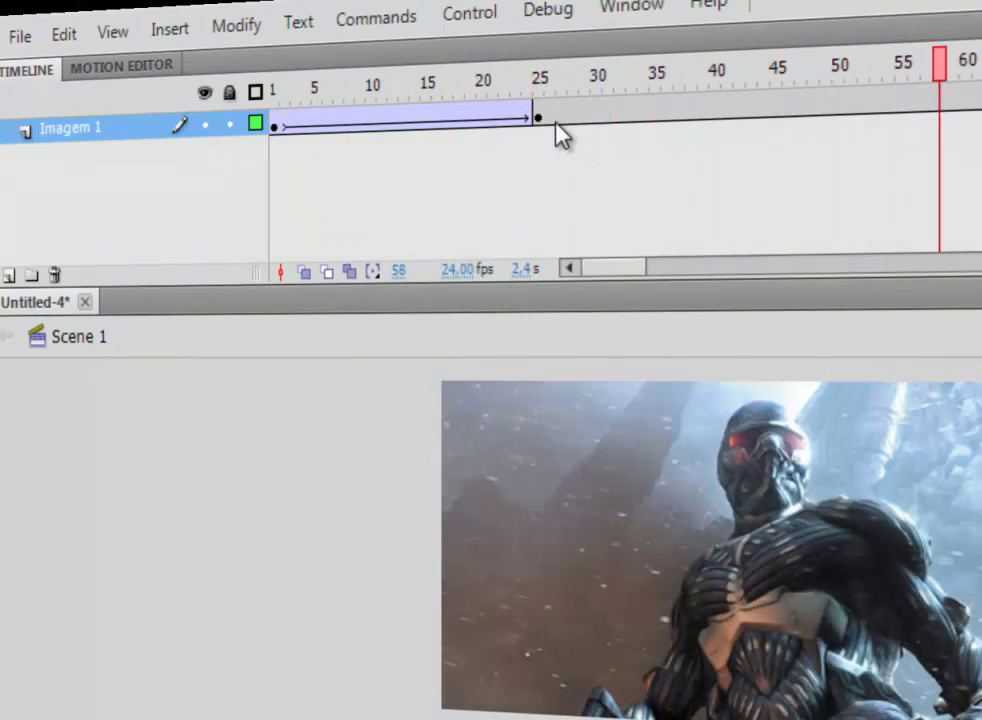
{"action": "left_click", "coordinate": [545, 122]}
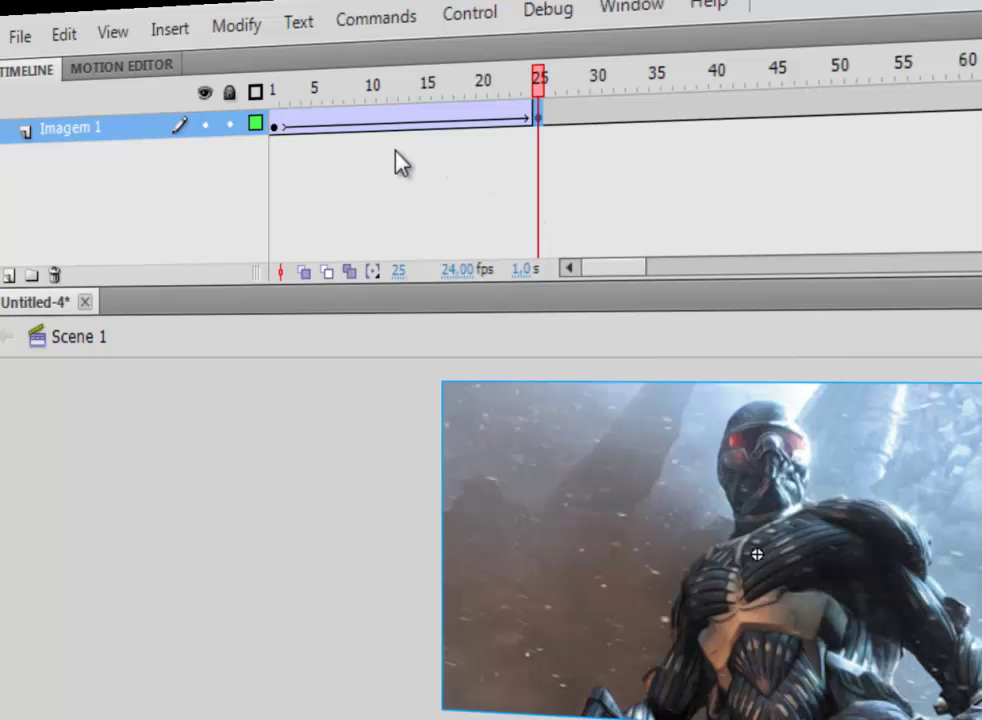
{"action": "left_click", "coordinate": [289, 157]}
{"action": "left_click", "coordinate": [278, 129]}
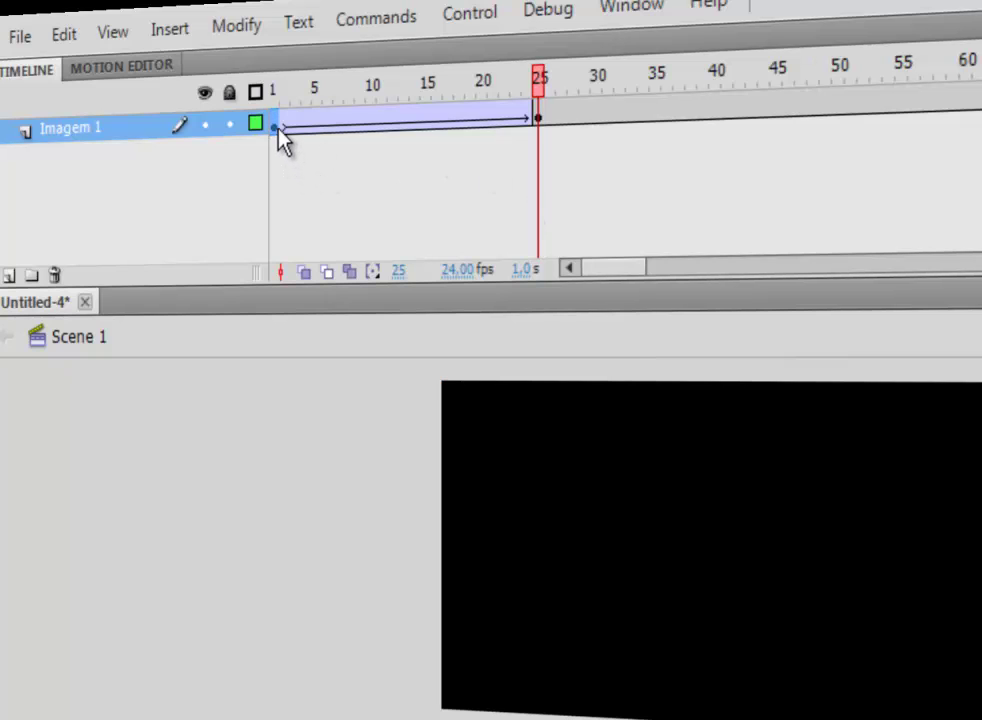
{"action": "left_click_drag", "start_coordinate": [283, 140], "coordinate": [545, 131]}
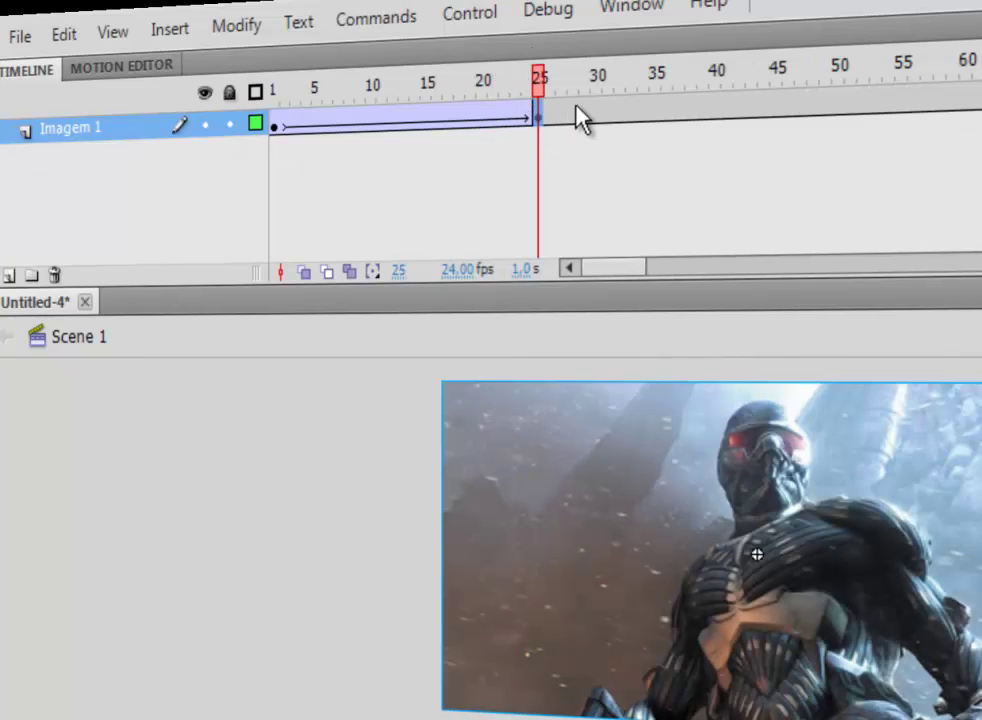
Insert keyframes at frames 50 and 70 of the Imagem 1 layer.
{"action": "left_click", "coordinate": [840, 102]}
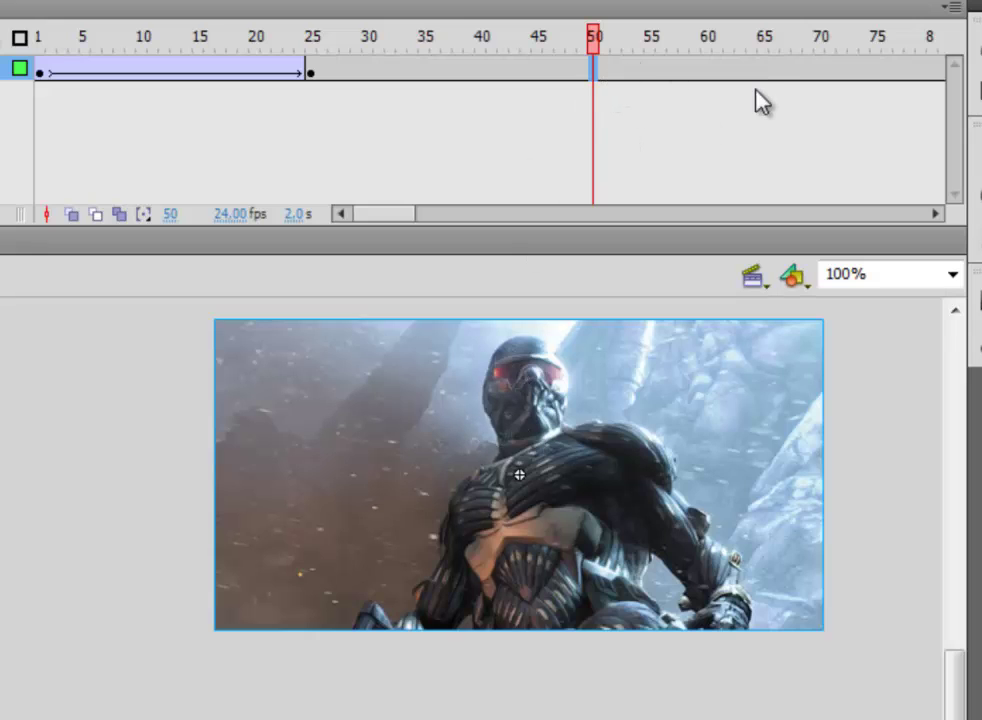
{"action": "right_click", "coordinate": [596, 72]}
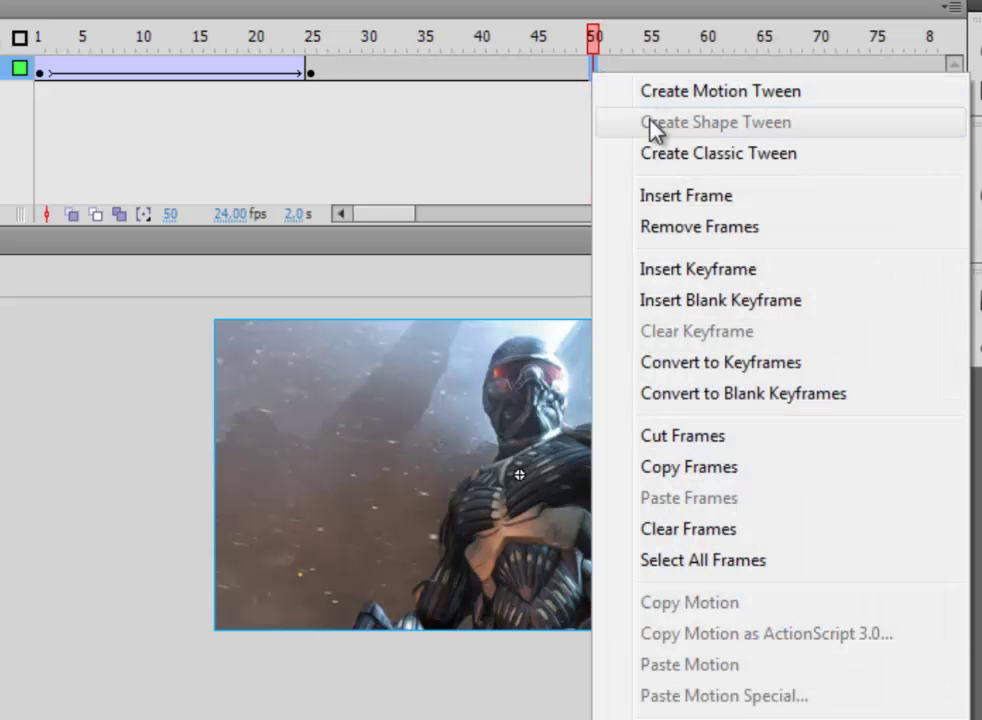
{"action": "left_click", "coordinate": [703, 279]}
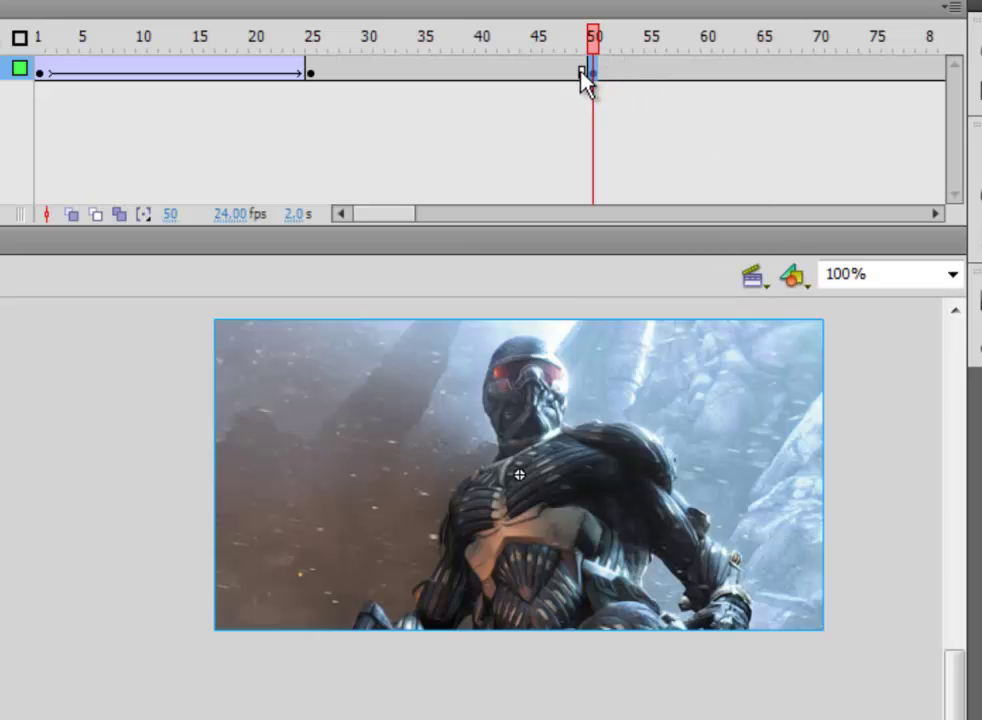
{"action": "right_click", "coordinate": [823, 70]}
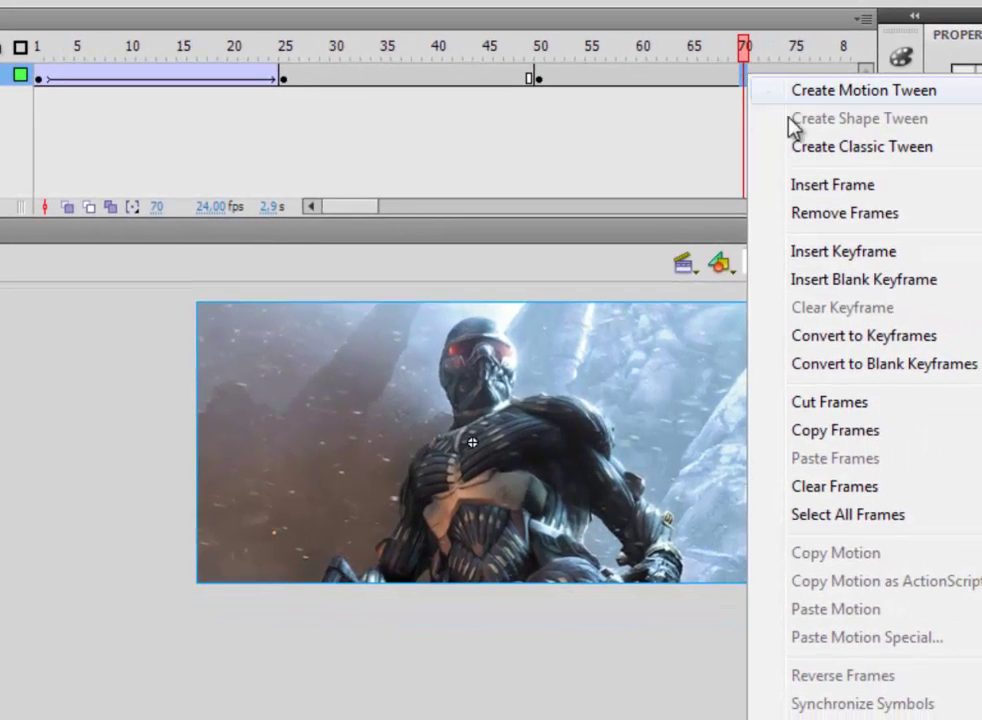
{"action": "left_click", "coordinate": [829, 253]}
Apply an Alpha color effect of 0% to the Imagem1 instance at frame 70.
{"action": "left_click", "coordinate": [540, 80]}
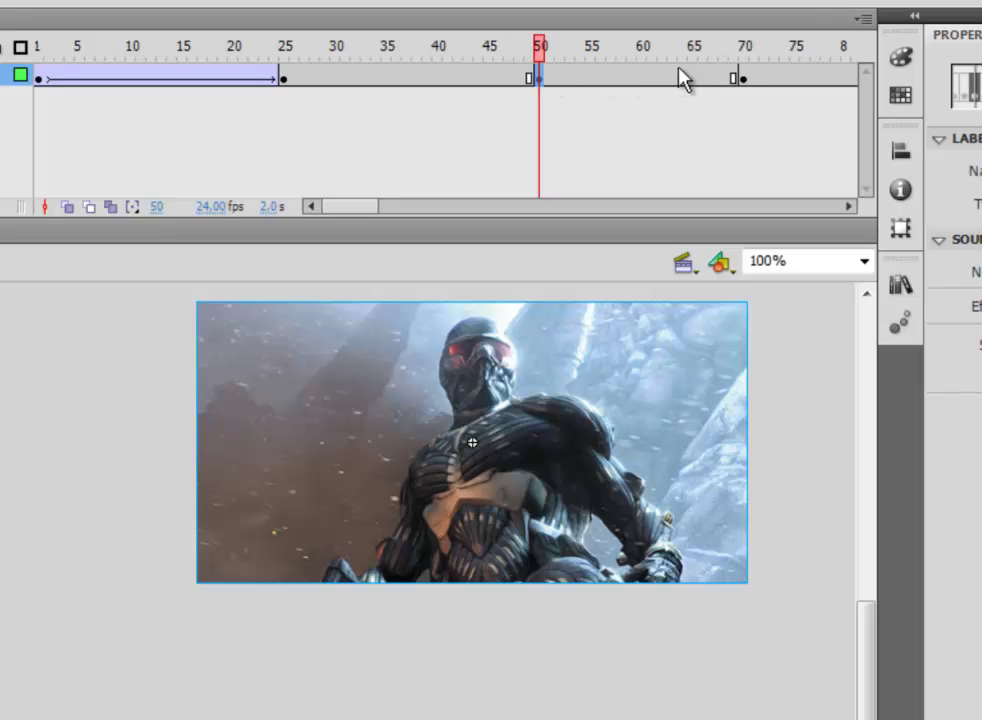
{"action": "left_click", "coordinate": [742, 80]}
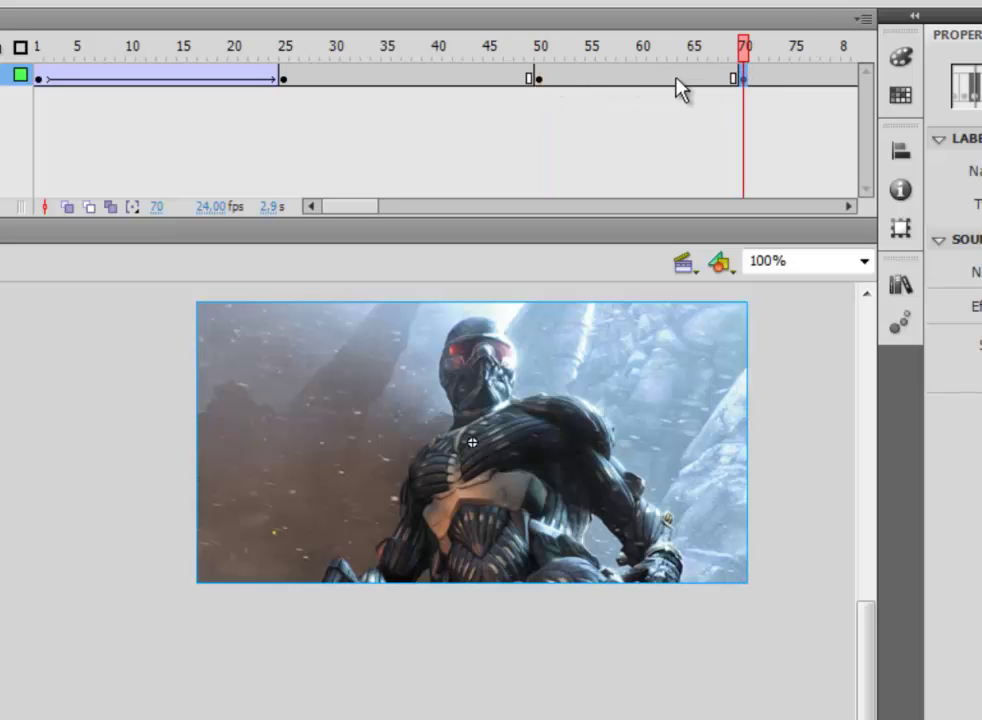
{"action": "left_click", "coordinate": [540, 80]}
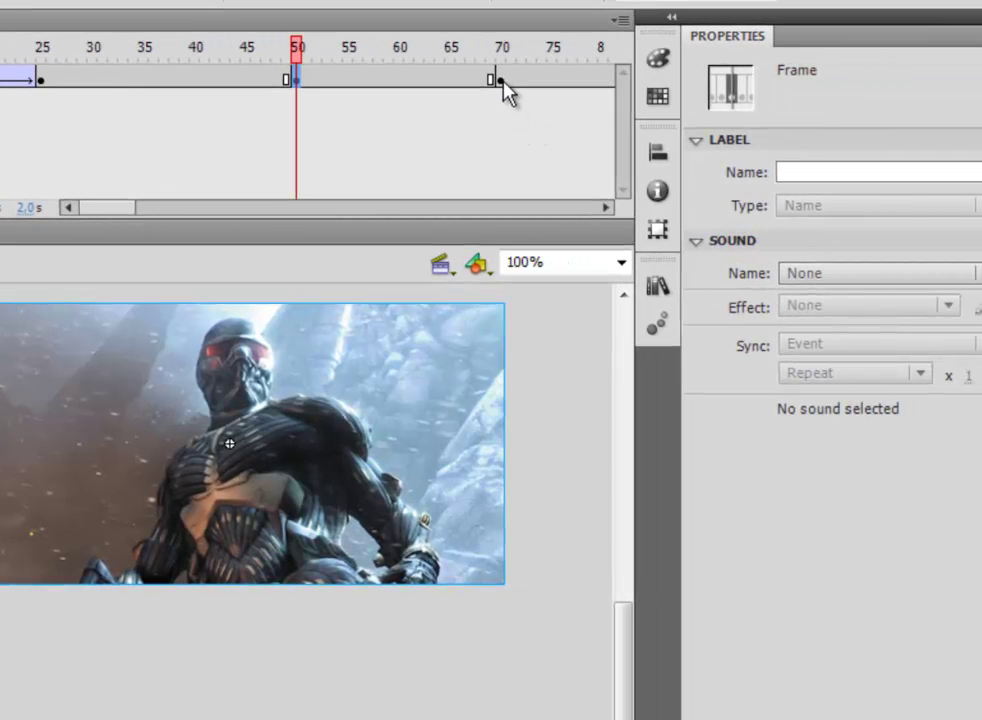
{"action": "left_click", "coordinate": [673, 79]}
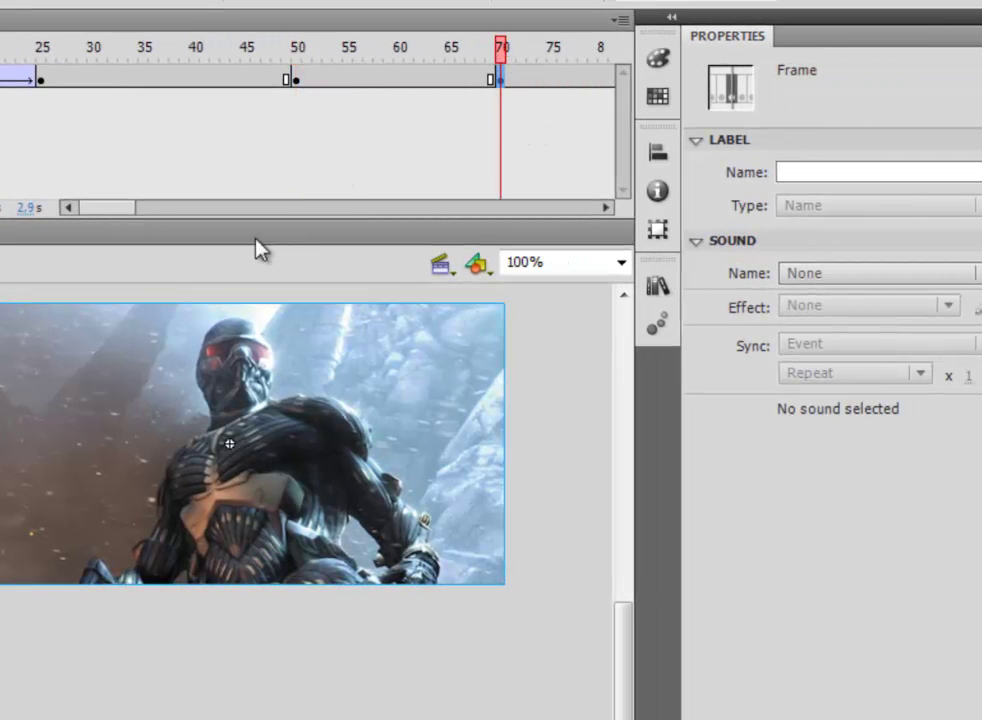
{"action": "left_click", "coordinate": [197, 397]}
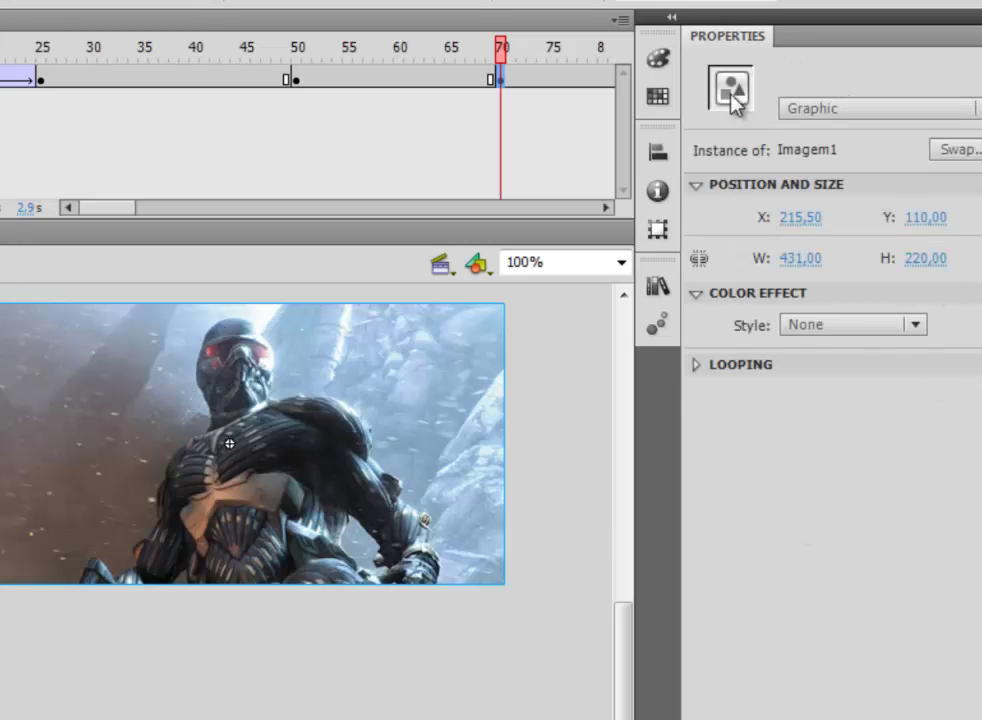
{"action": "left_click", "coordinate": [813, 330]}
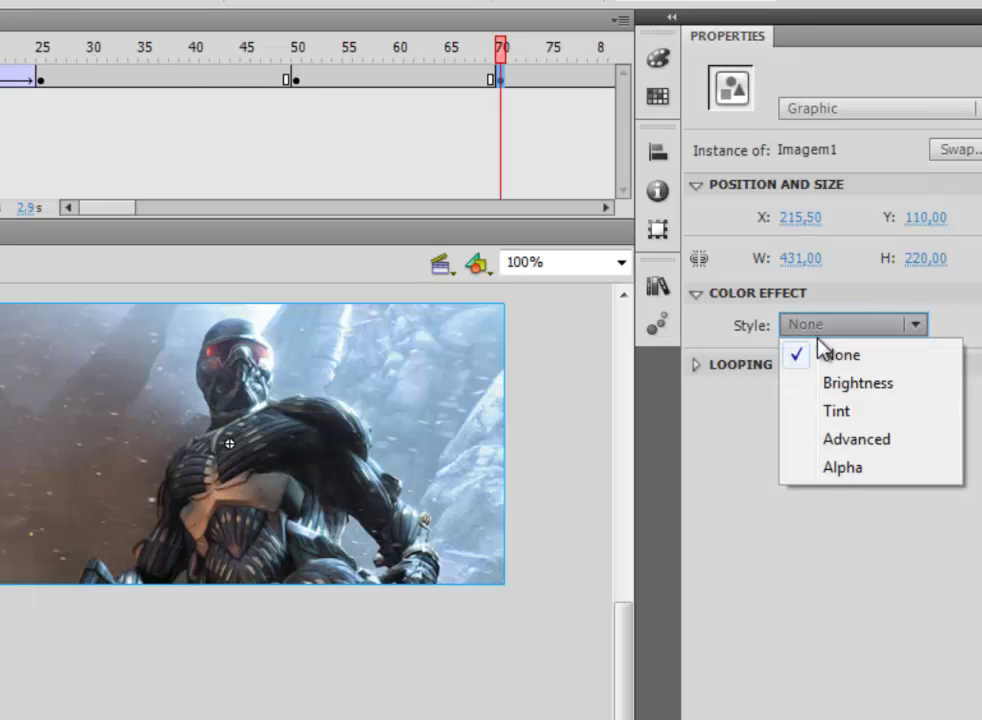
{"action": "left_click", "coordinate": [848, 470]}
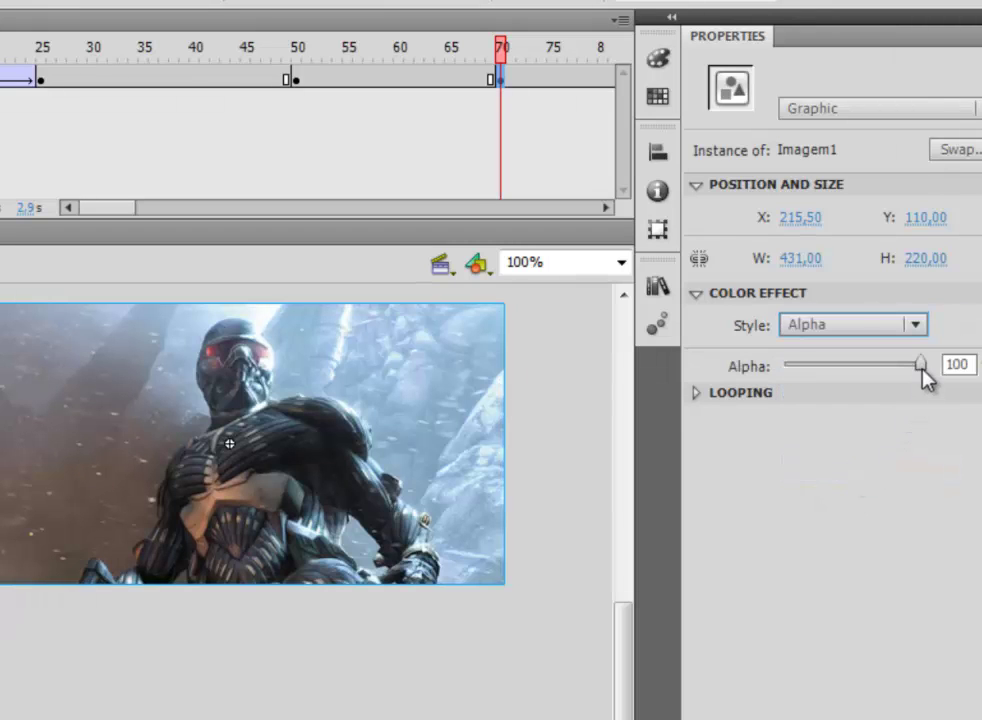
{"action": "left_click_drag", "start_coordinate": [922, 366], "coordinate": [785, 370]}
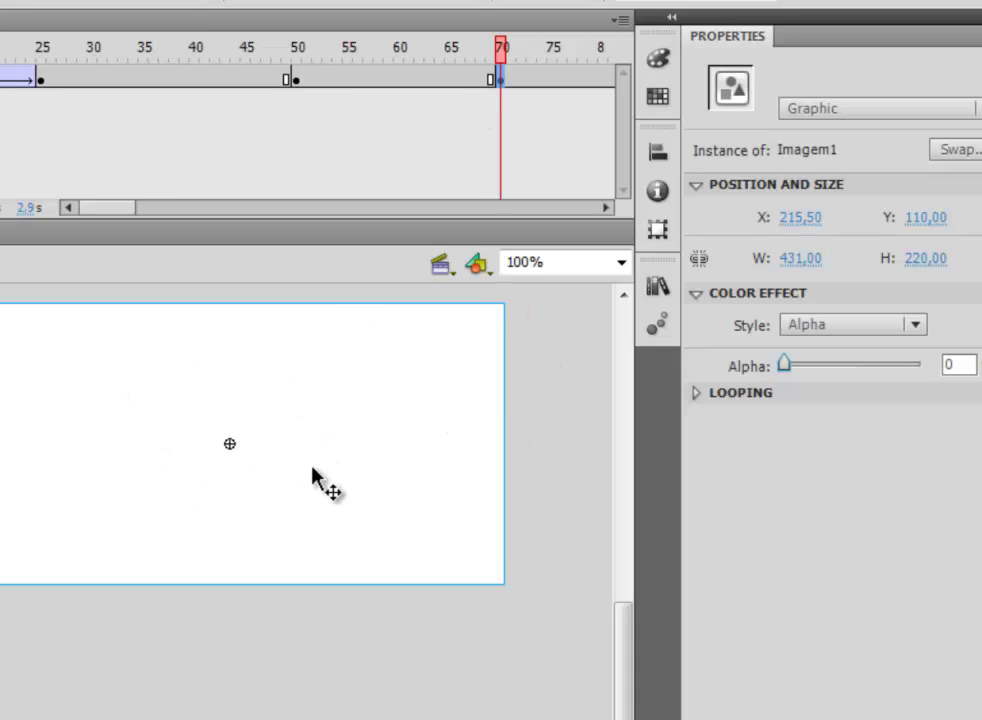
Create a classic tween between the keyframes at frames 50 and 70 on the Imagem 1 layer.
{"action": "left_click", "coordinate": [293, 79]}
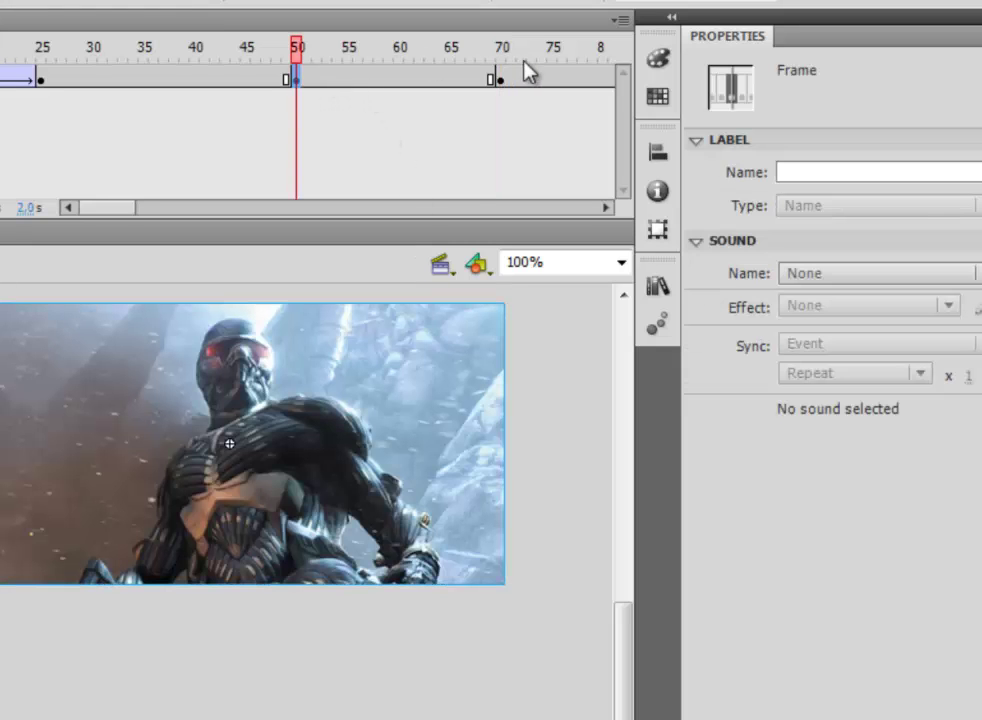
{"action": "left_click", "coordinate": [502, 79]}
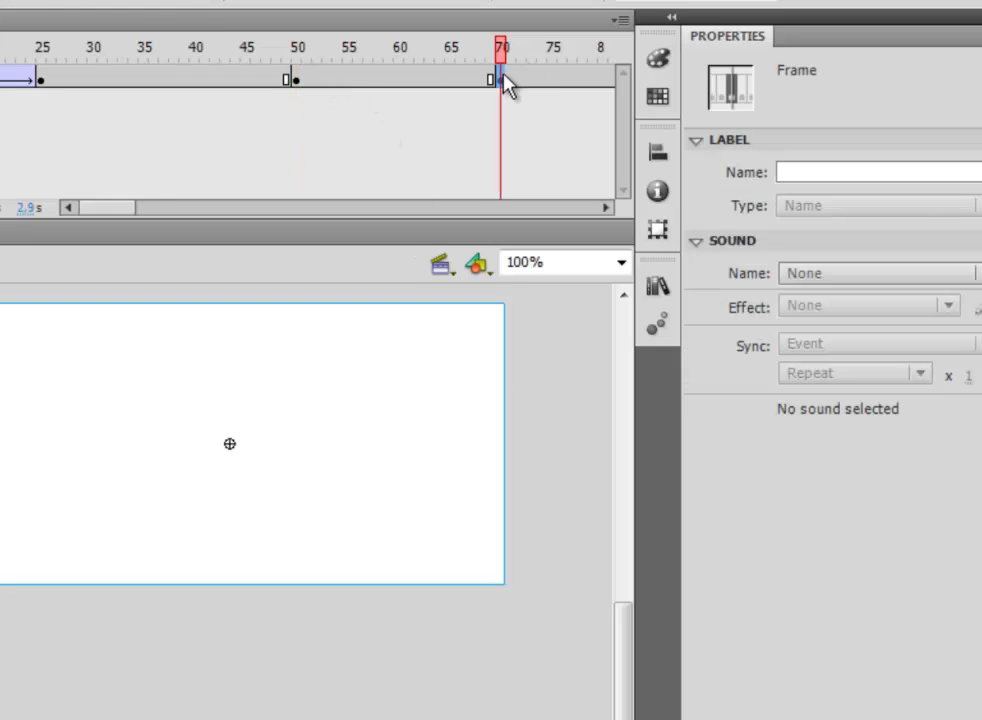
{"action": "right_click", "coordinate": [379, 79]}
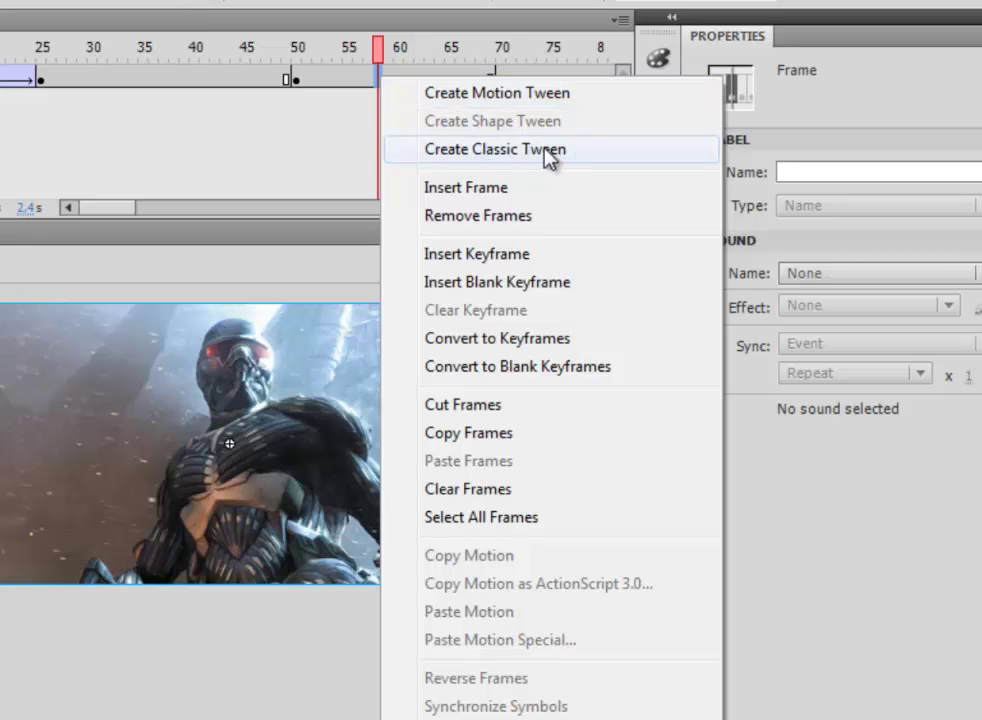
{"action": "left_click", "coordinate": [466, 150]}
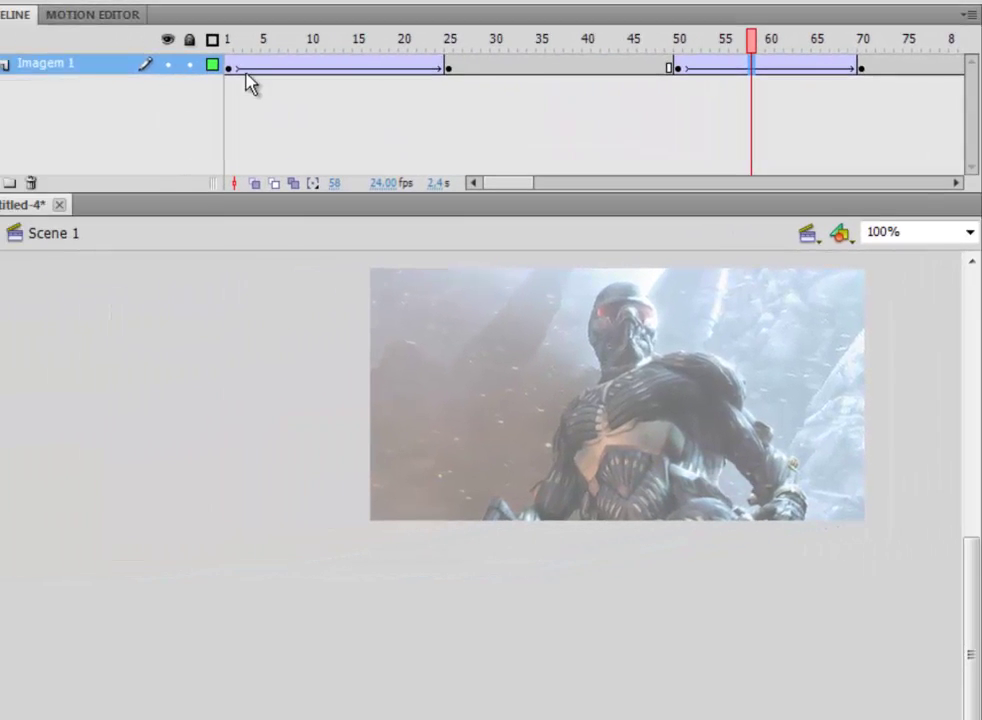
Play the animation from frame 1 and examine the fade-in, hold and fade-out frame spans of the Imagem 1 layer.
{"action": "left_click", "coordinate": [247, 68]}
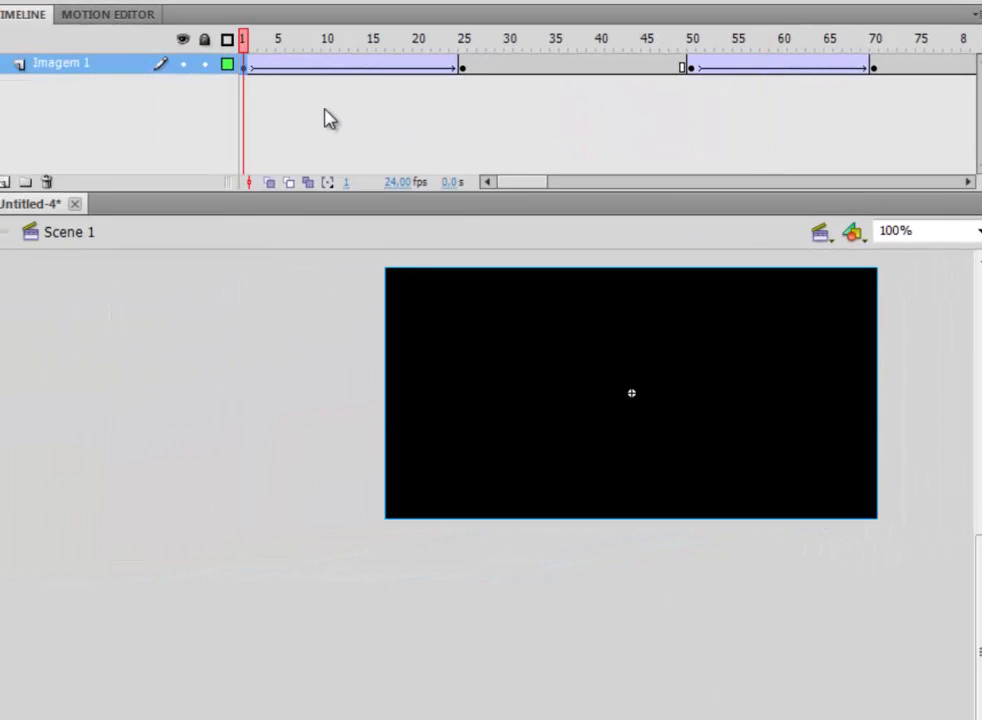
{"action": "key", "text": "Return"}
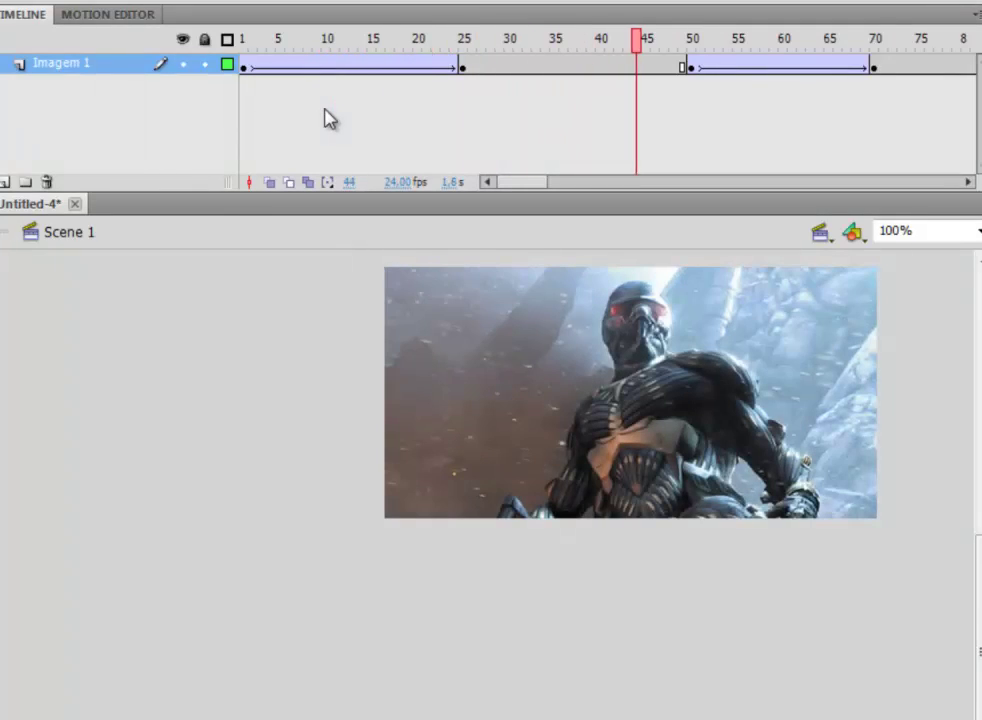
{"action": "left_click", "coordinate": [709, 68]}
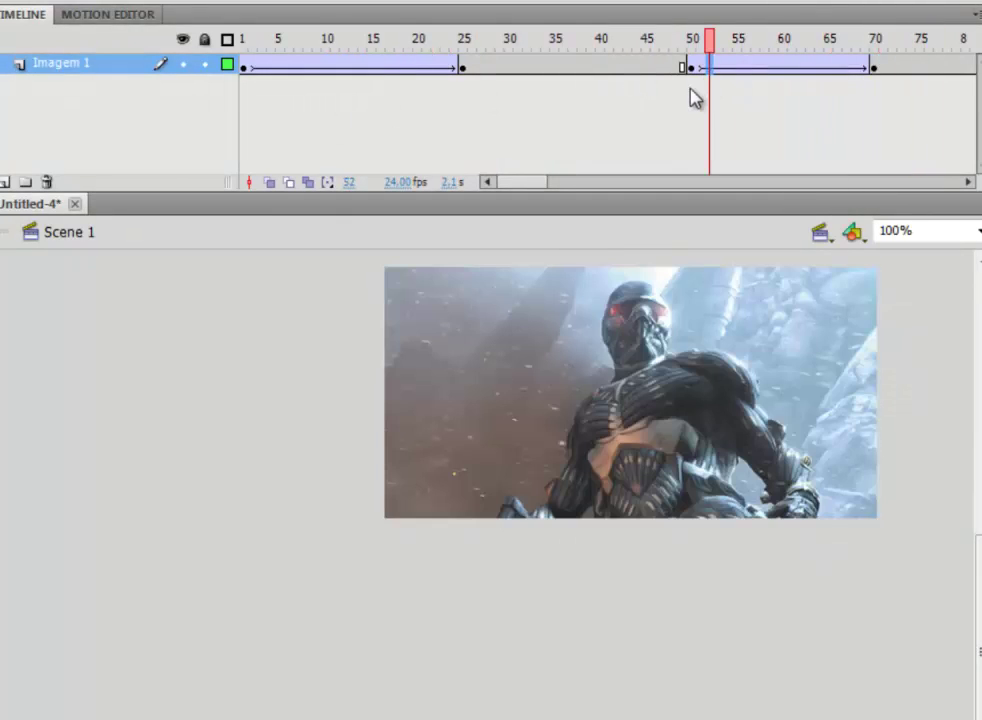
{"action": "left_click_drag", "start_coordinate": [695, 70], "coordinate": [866, 77]}
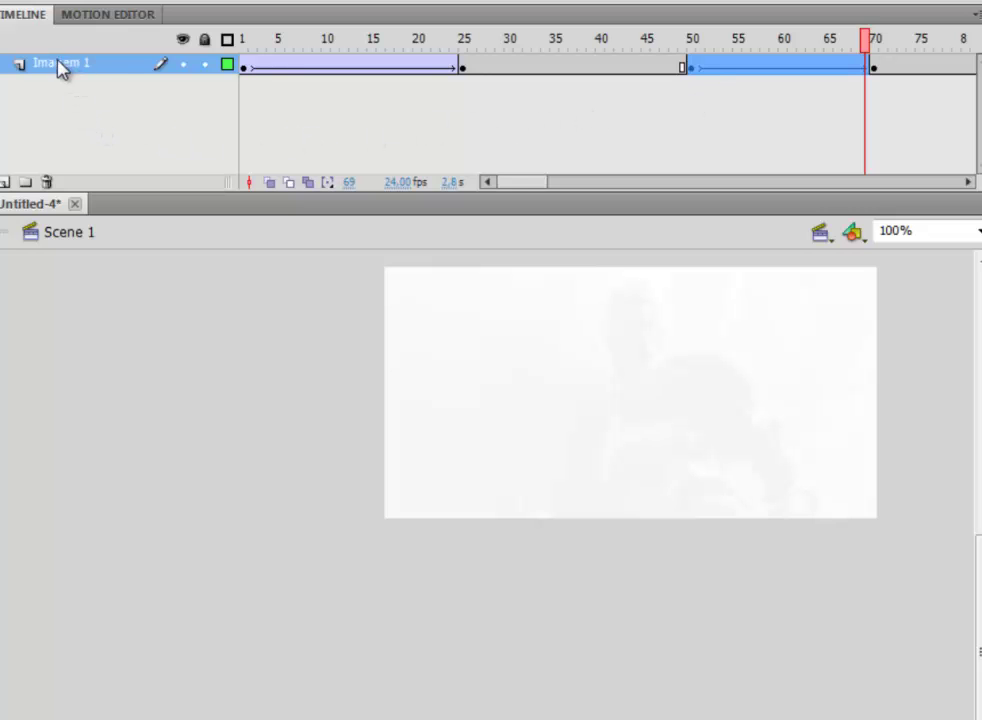
{"action": "left_click_drag", "start_coordinate": [281, 72], "coordinate": [399, 72]}
{"action": "left_click", "coordinate": [509, 68]}
{"action": "left_click_drag", "start_coordinate": [530, 70], "coordinate": [775, 66]}
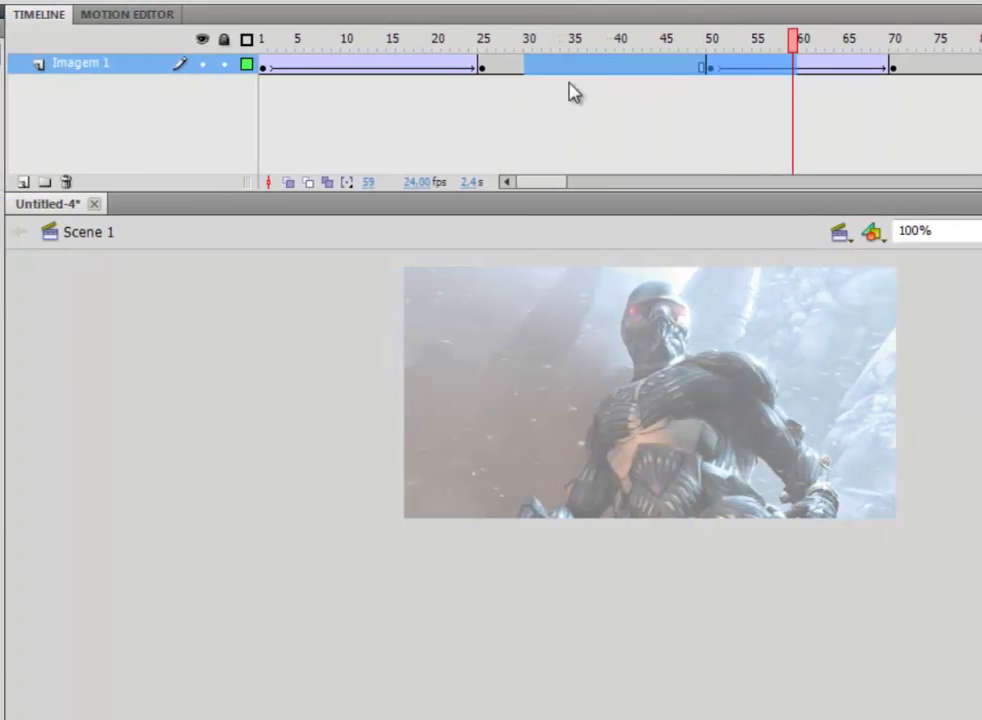
{"action": "left_click_drag", "start_coordinate": [357, 70], "coordinate": [438, 75]}
{"action": "left_click", "coordinate": [266, 67]}
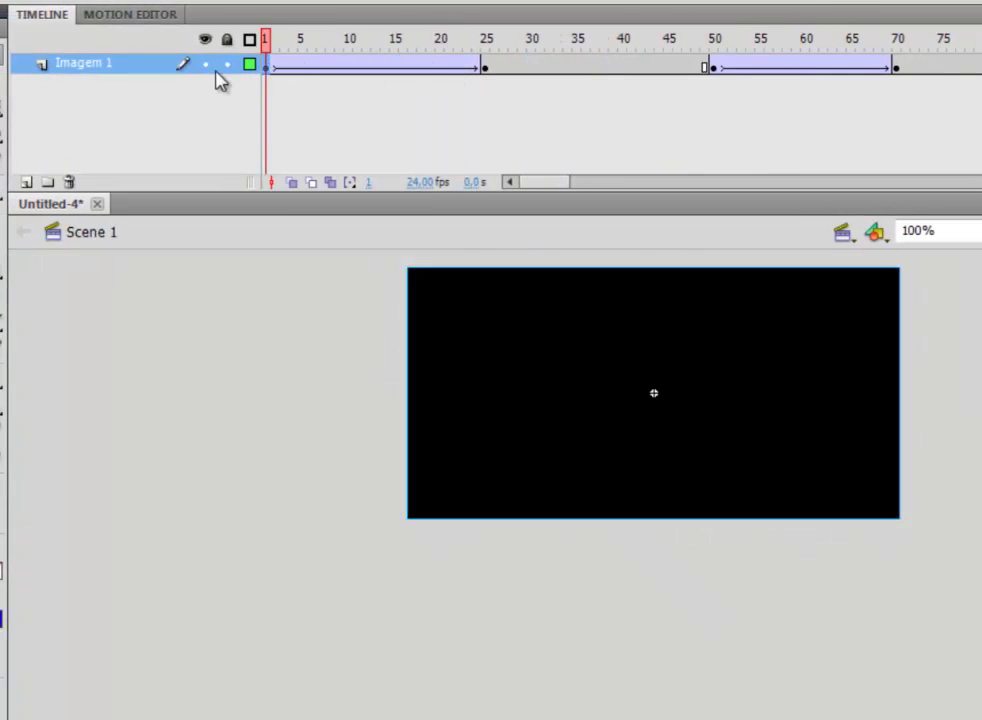
Add a new layer above Imagem 1 and name it Imagem 2.
{"action": "right_click", "coordinate": [83, 66]}
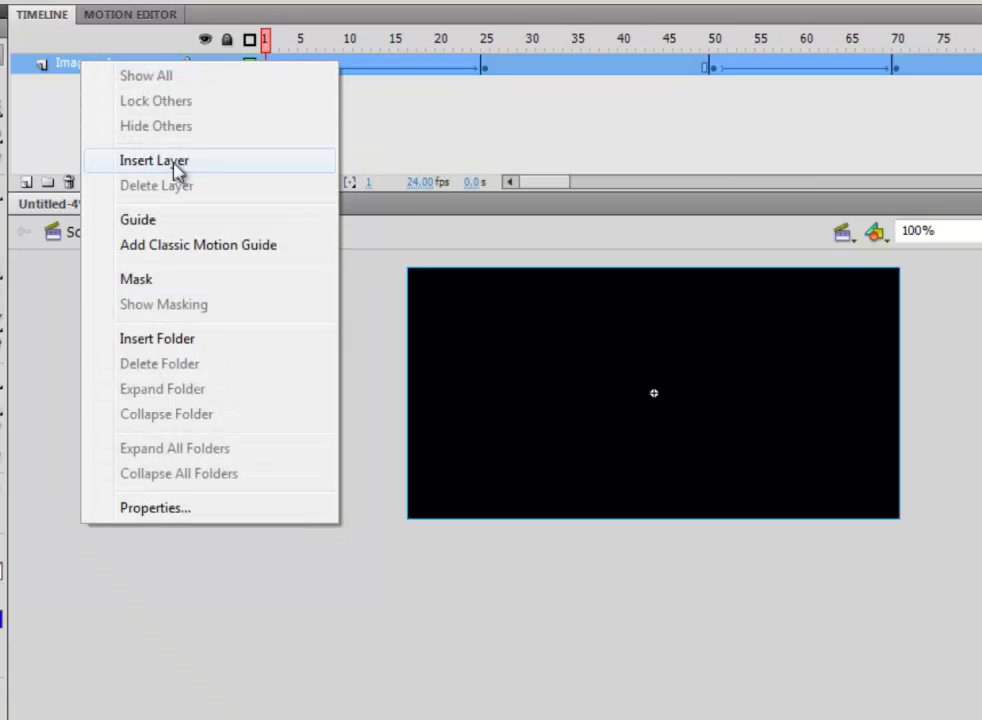
{"action": "left_click", "coordinate": [48, 143]}
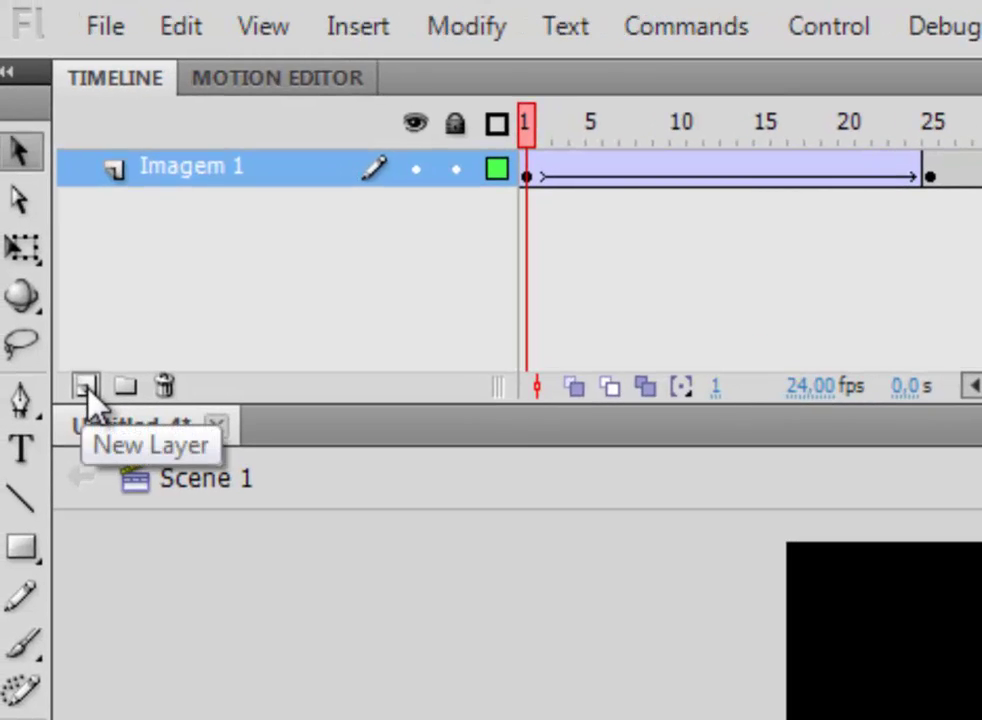
{"action": "left_click", "coordinate": [40, 237]}
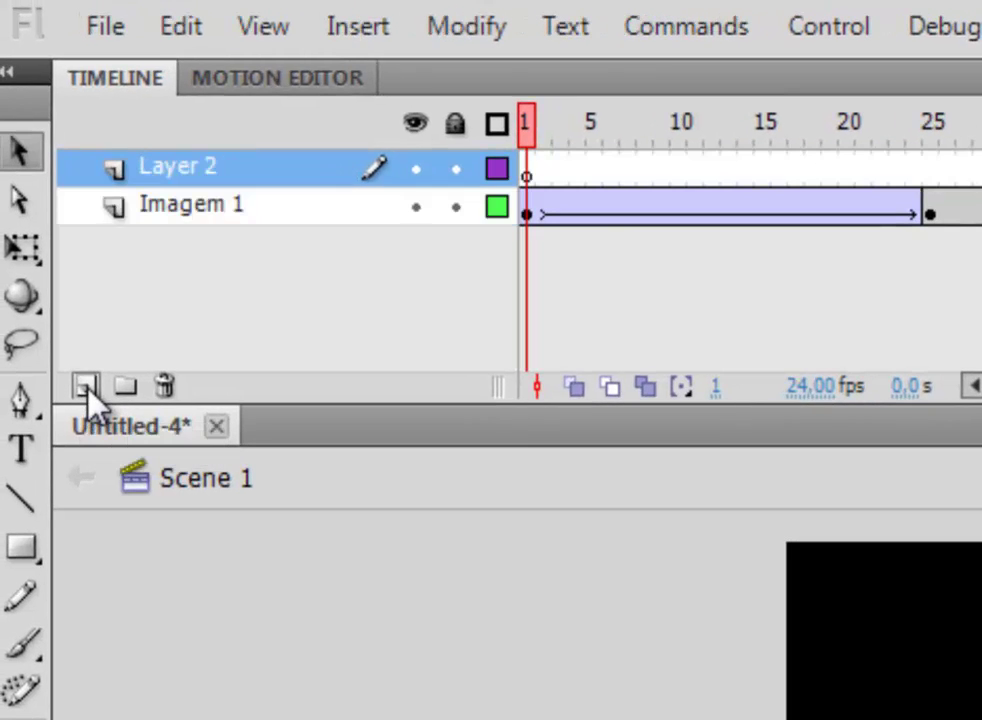
{"action": "double_click", "coordinate": [214, 168]}
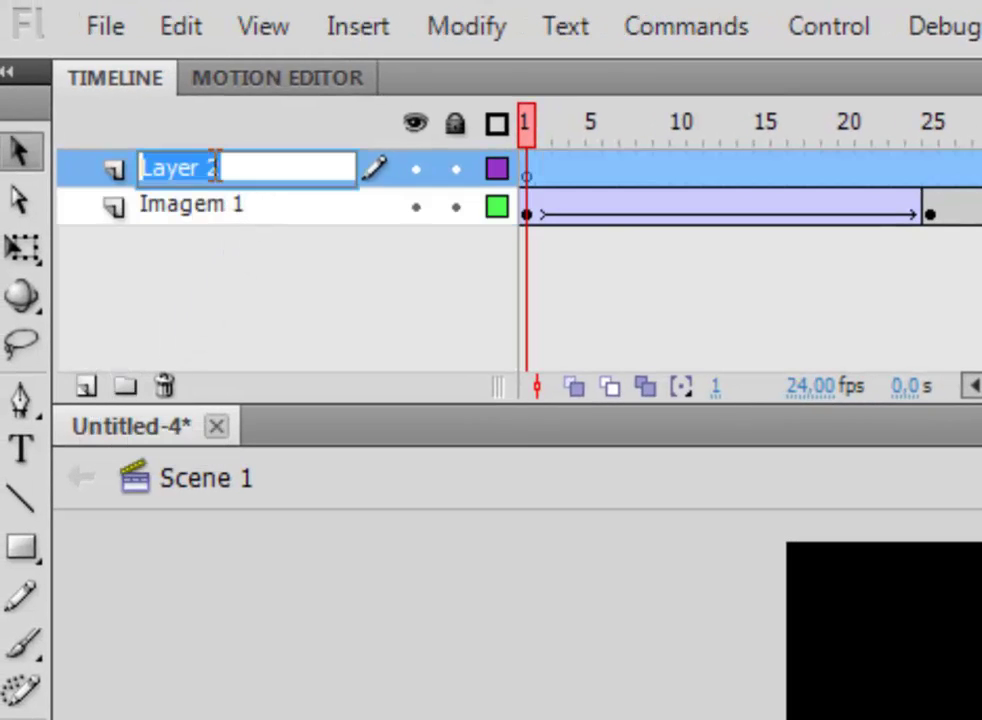
{"action": "type", "text": "imagem"}
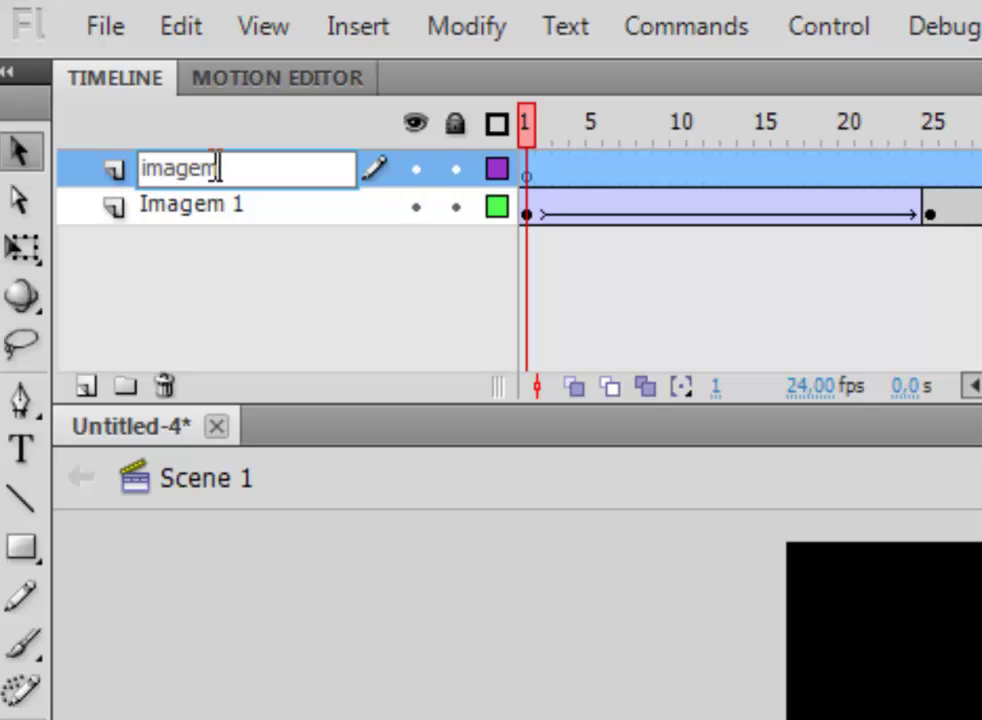
{"action": "key", "text": "BackSpace"}
{"action": "key", "text": "BackSpace"}
{"action": "key", "text": "BackSpace"}
{"action": "key", "text": "BackSpace"}
{"action": "key", "text": "BackSpace"}
{"action": "key", "text": "BackSpace"}
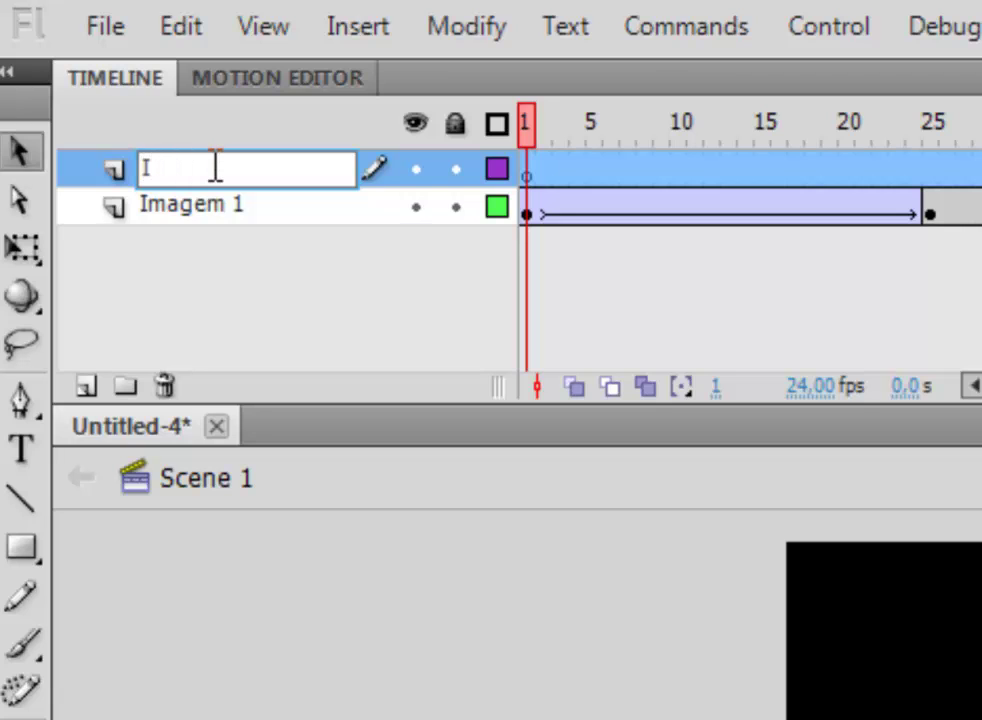
{"action": "type", "text": "Imagem 2"}
{"action": "key", "text": "Return"}
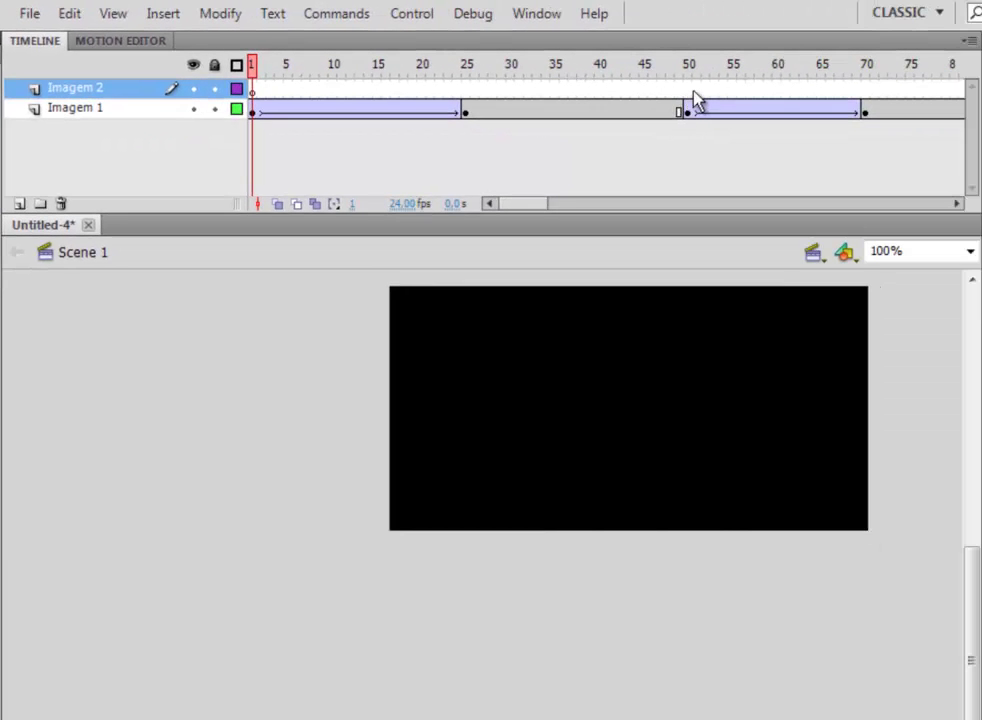
Insert a keyframe at frame 50 of the Imagem 2 layer, aligned with the start of Imagem 1's fade-out.
{"action": "left_click_drag", "start_coordinate": [686, 99], "coordinate": [867, 99]}
{"action": "left_click_drag", "start_coordinate": [708, 96], "coordinate": [688, 97]}
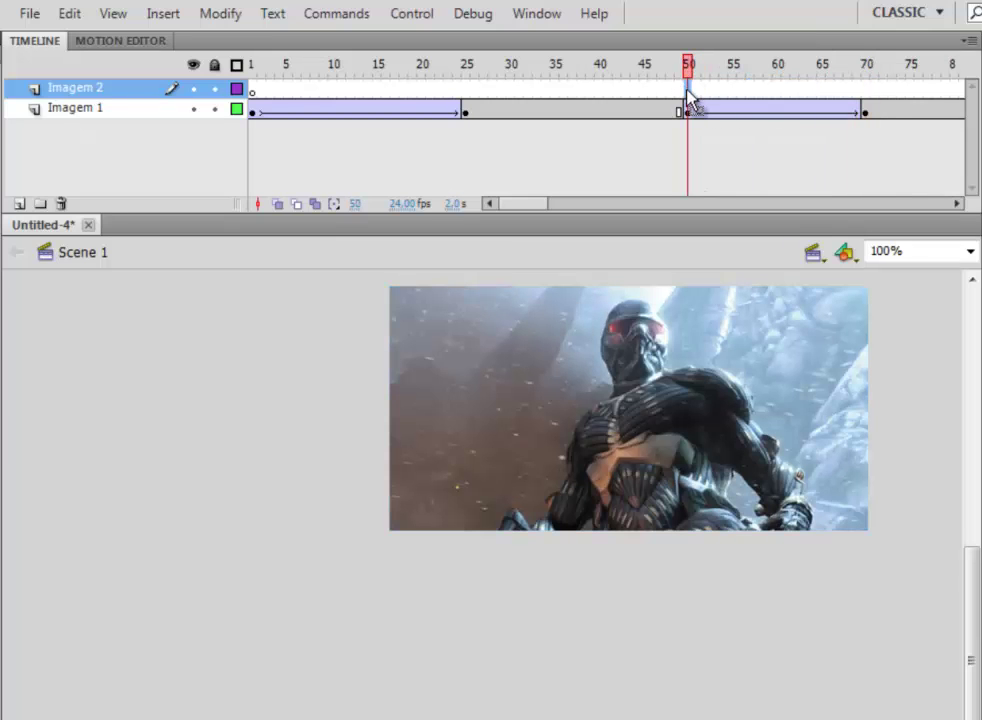
{"action": "right_click", "coordinate": [687, 93]}
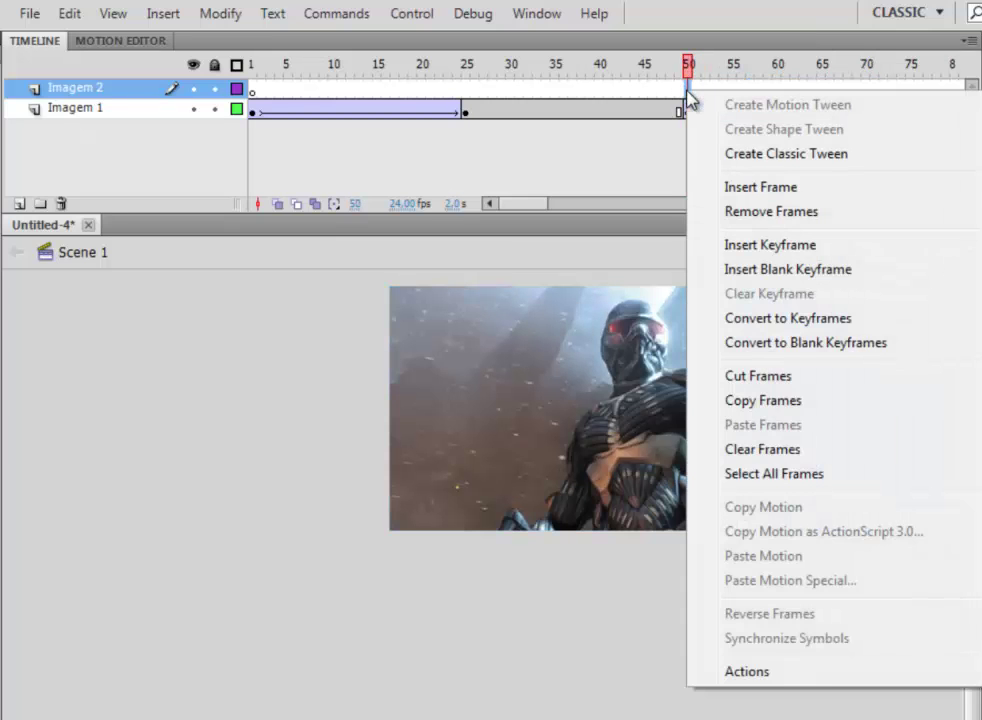
{"action": "left_click", "coordinate": [815, 248]}
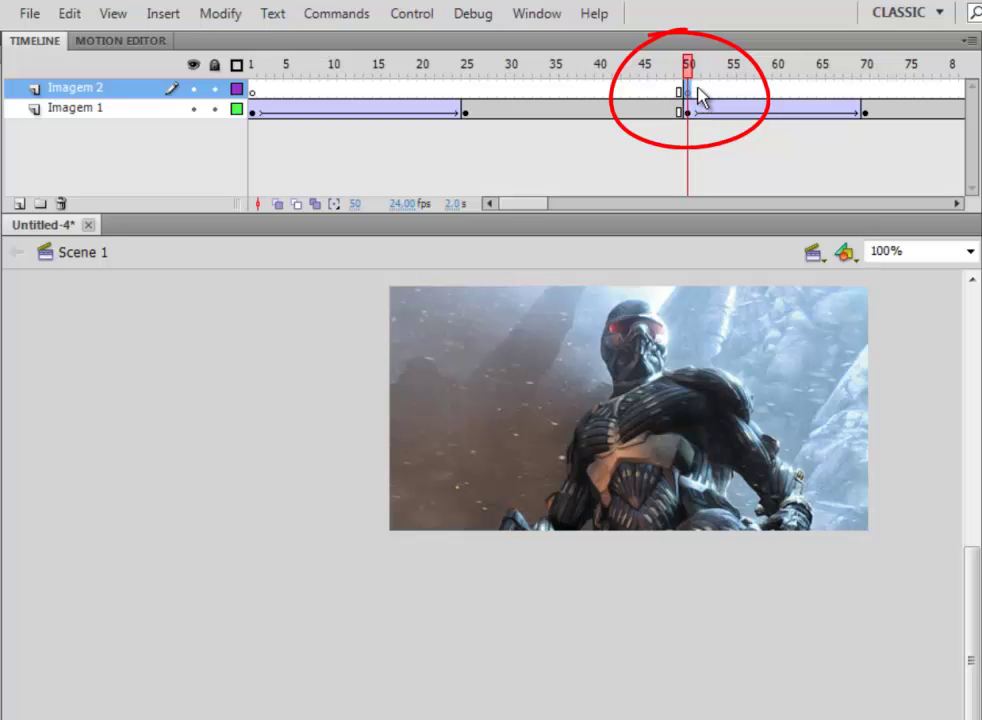
{"action": "left_click_drag", "start_coordinate": [680, 113], "coordinate": [820, 130]}
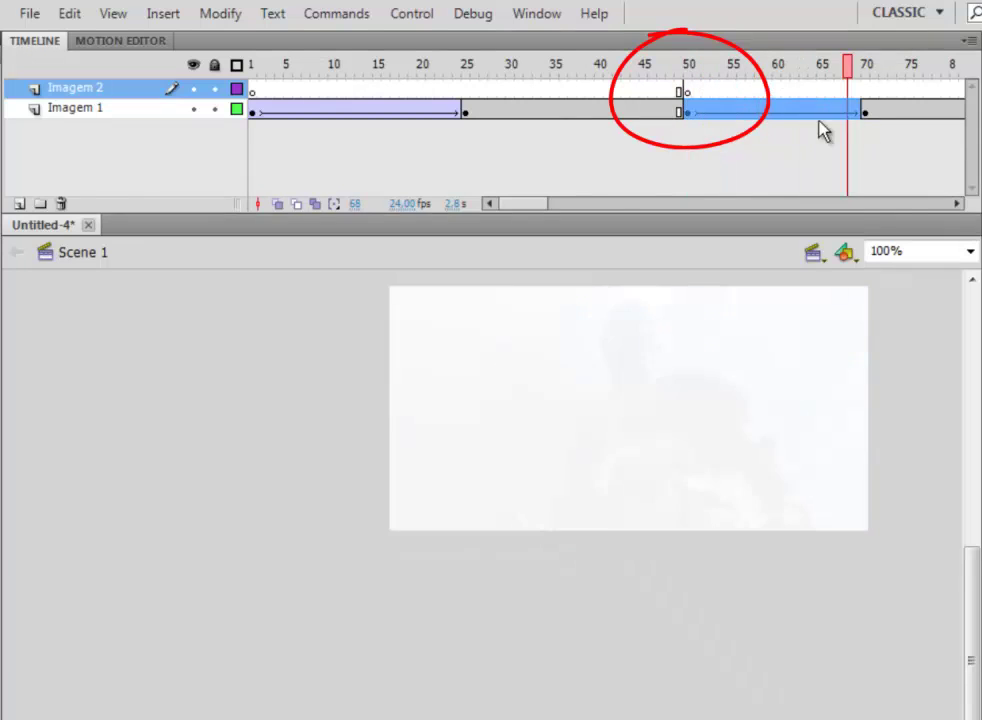
Import imagem2 from the Aulas Flash folder to the stage at frame 50 of the Imagem 2 layer.
{"action": "mouse_move", "coordinate": [688, 92]}
{"action": "left_mouse_down"}
{"action": "mouse_move", "coordinate": [642, 92]}
{"action": "mouse_move", "coordinate": [688, 92]}
{"action": "left_mouse_up"}
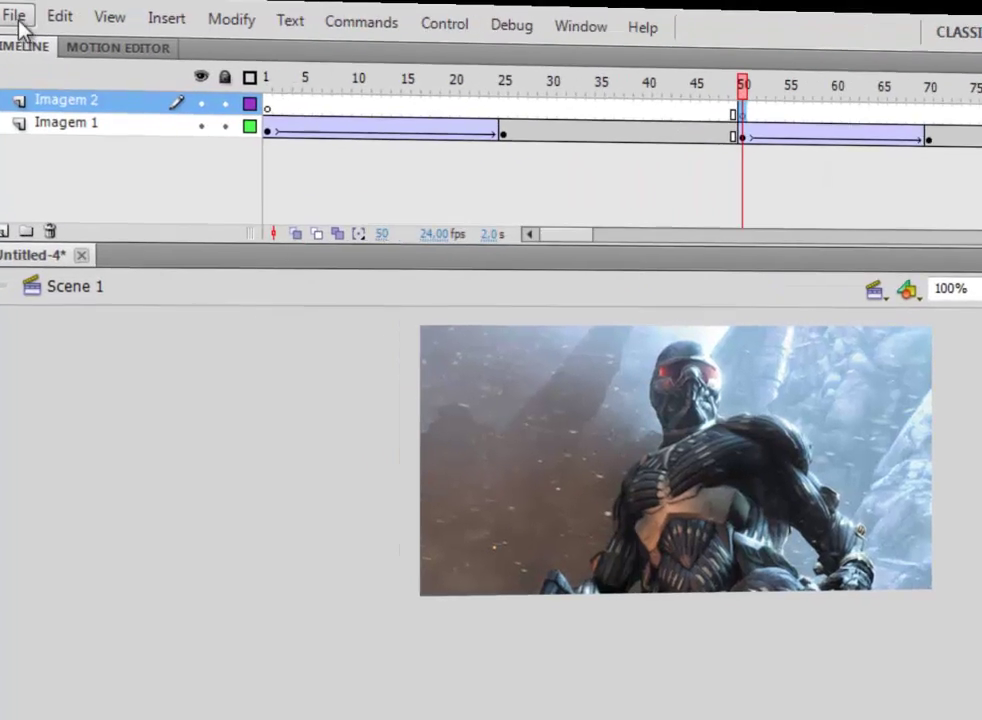
{"action": "left_click", "coordinate": [29, 14]}
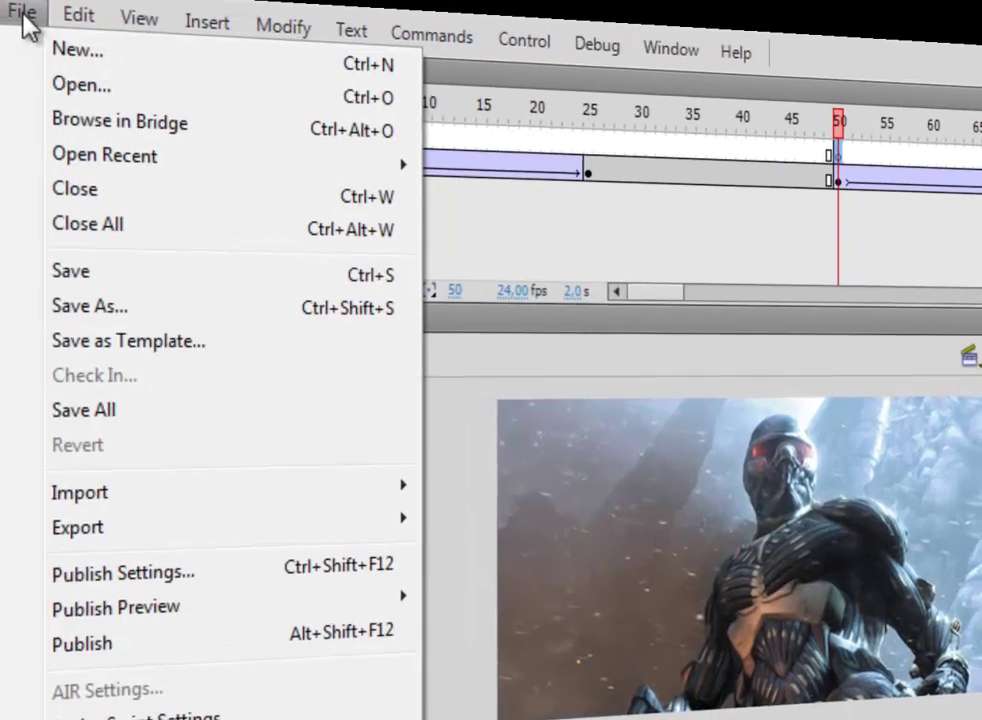
{"action": "mouse_move", "coordinate": [110, 490]}
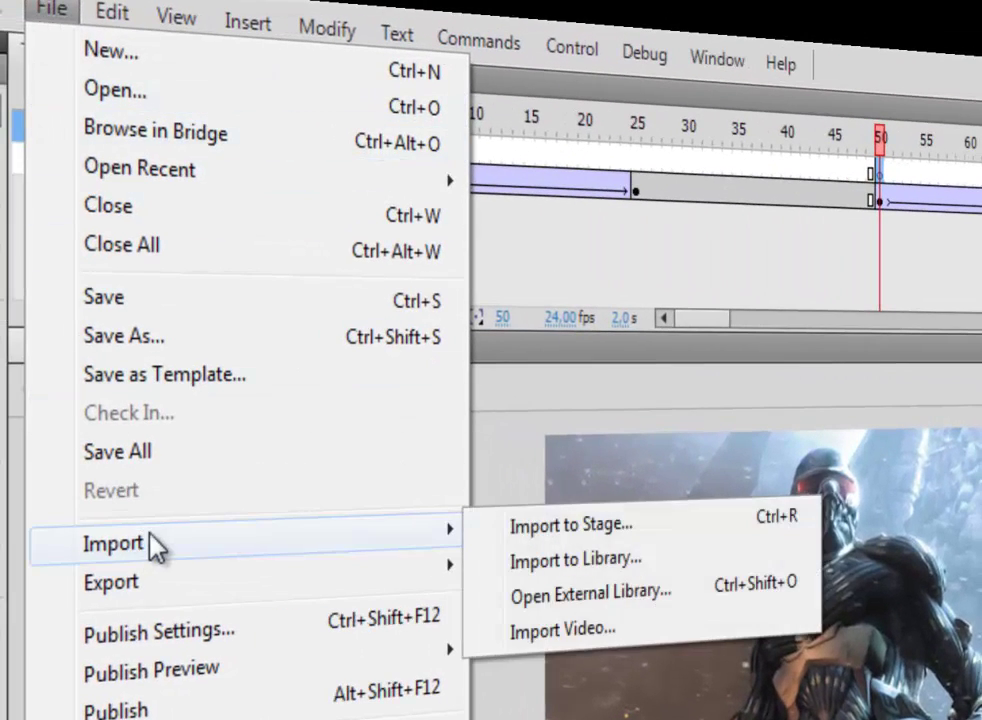
{"action": "left_click", "coordinate": [555, 530]}
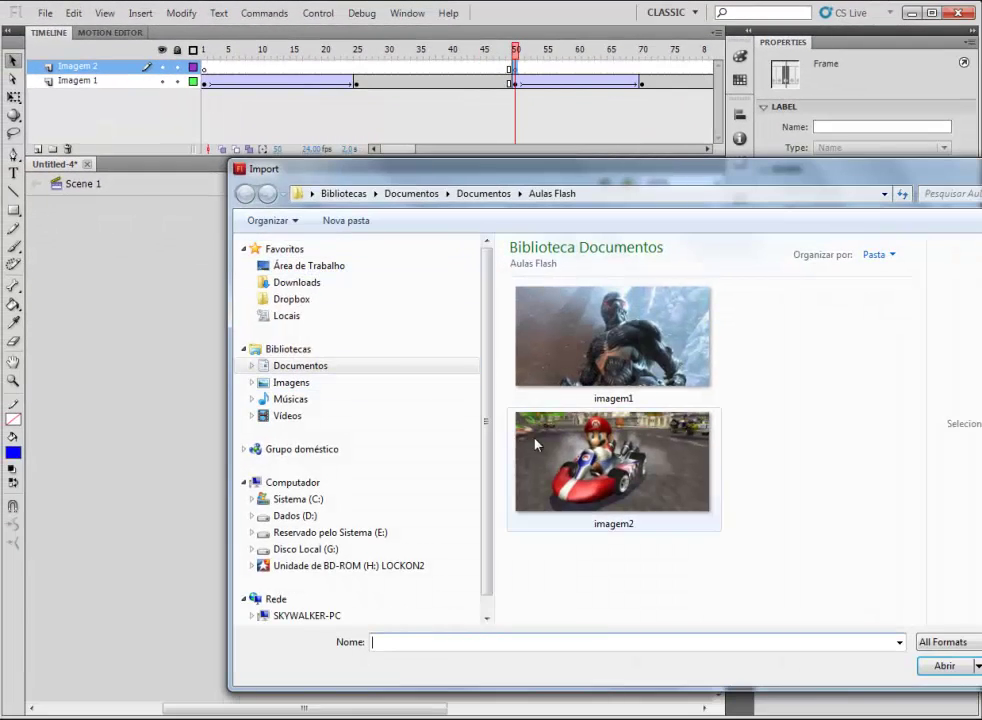
{"action": "left_click", "coordinate": [537, 445]}
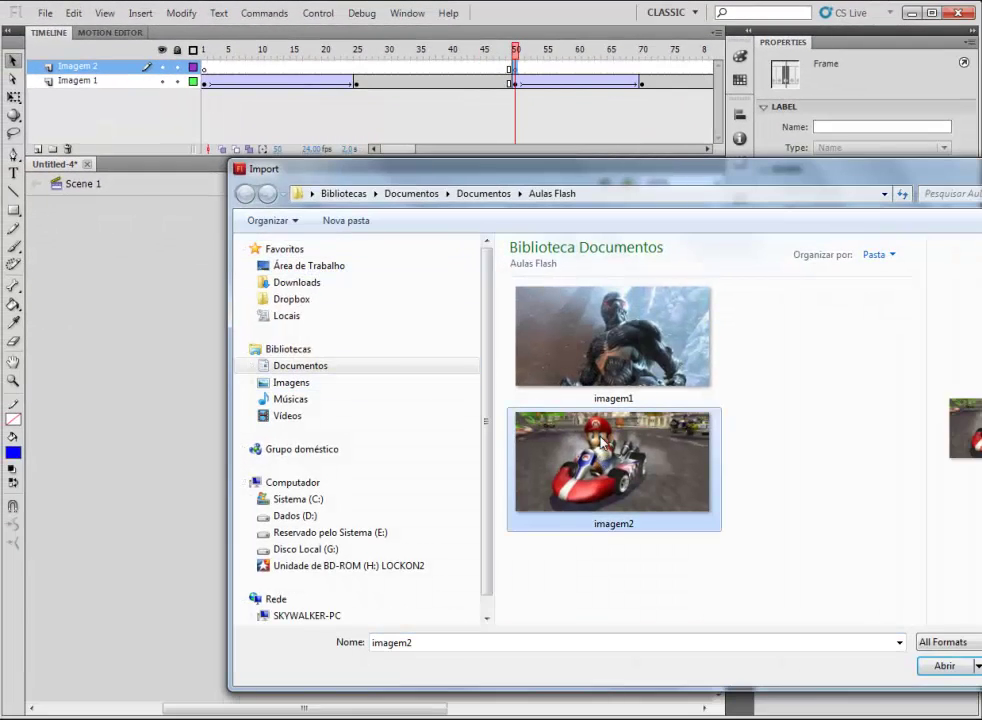
{"action": "left_click", "coordinate": [938, 667]}
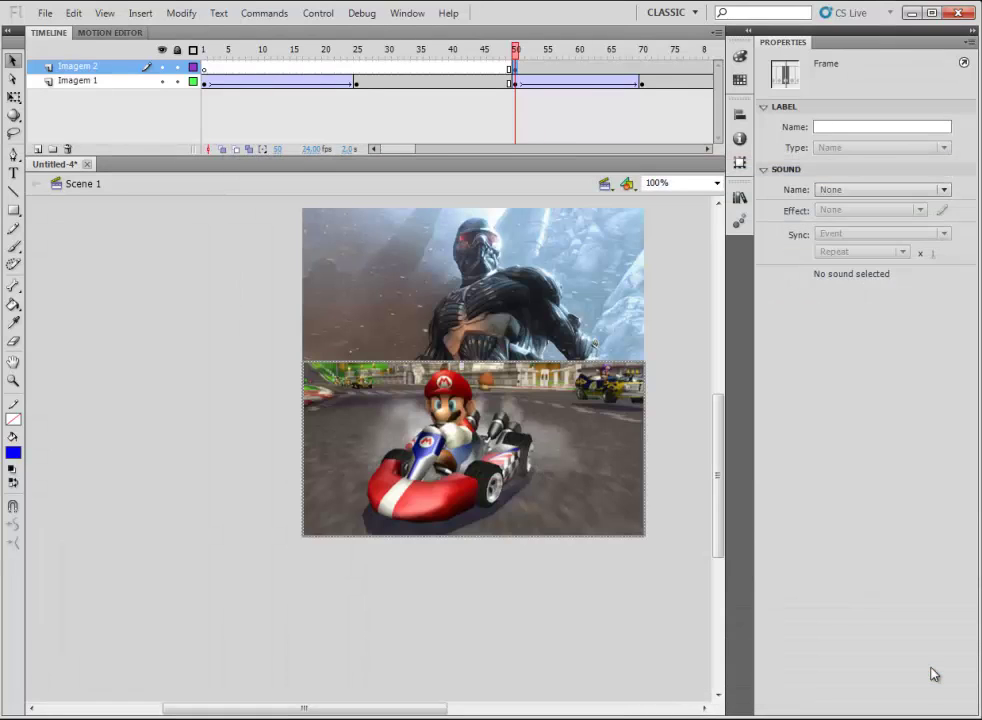
Move imagem2 over the stage at X 0, Y 0 and convert it to a graphic symbol named Imagem 2.
{"action": "left_click_drag", "start_coordinate": [535, 481], "coordinate": [540, 330]}
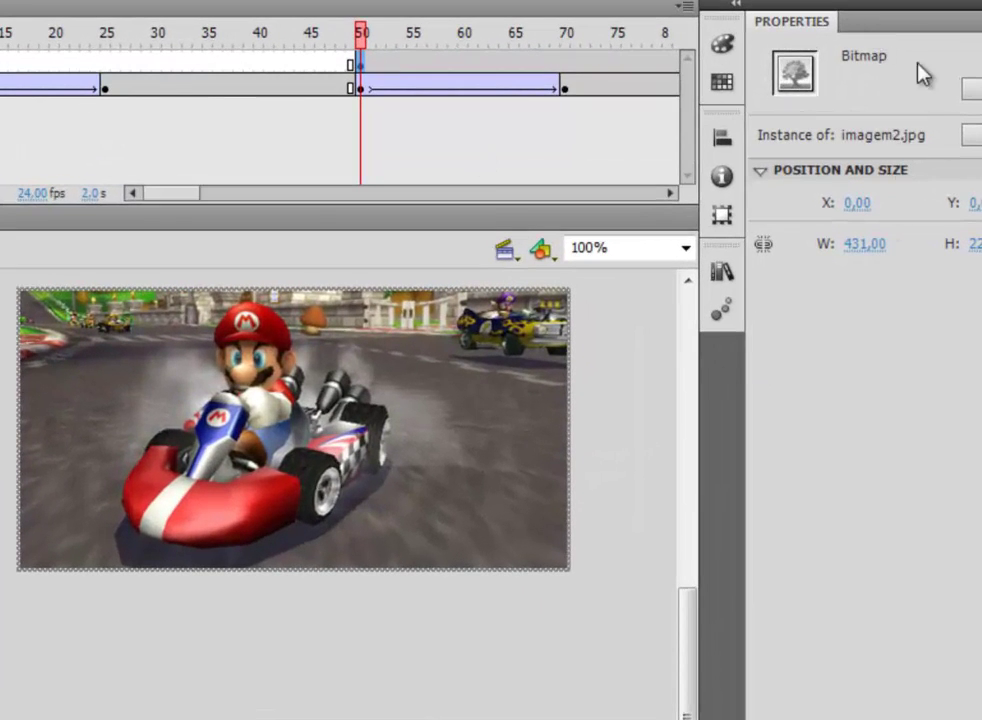
{"action": "right_click", "coordinate": [283, 413]}
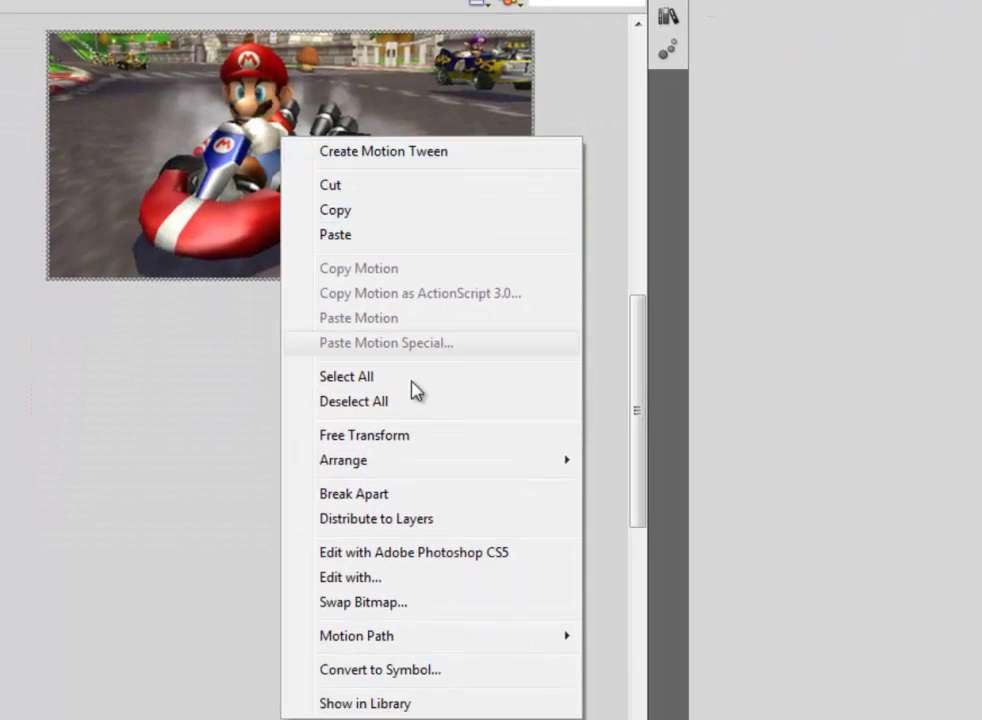
{"action": "left_click", "coordinate": [392, 667]}
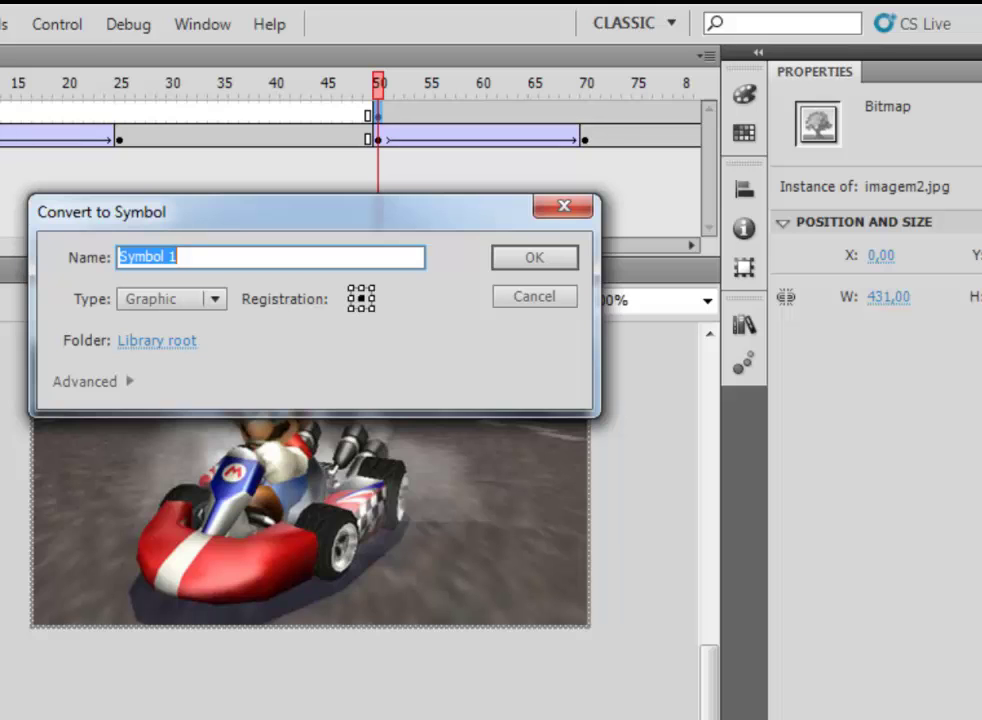
{"action": "type", "text": "Imagem 2"}
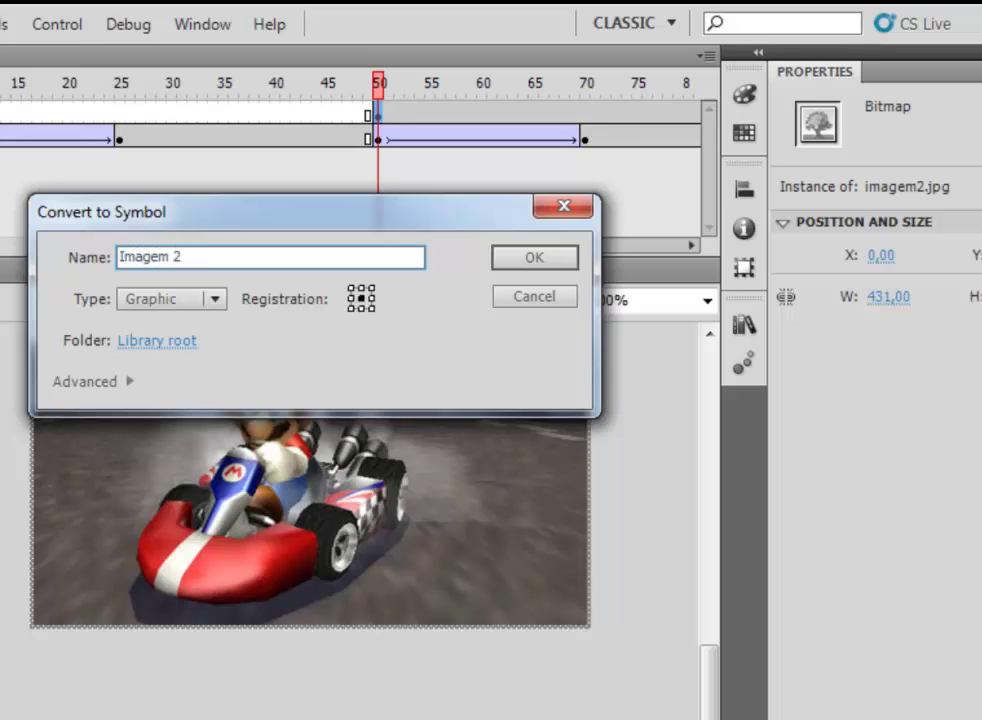
{"action": "key", "text": "Return"}
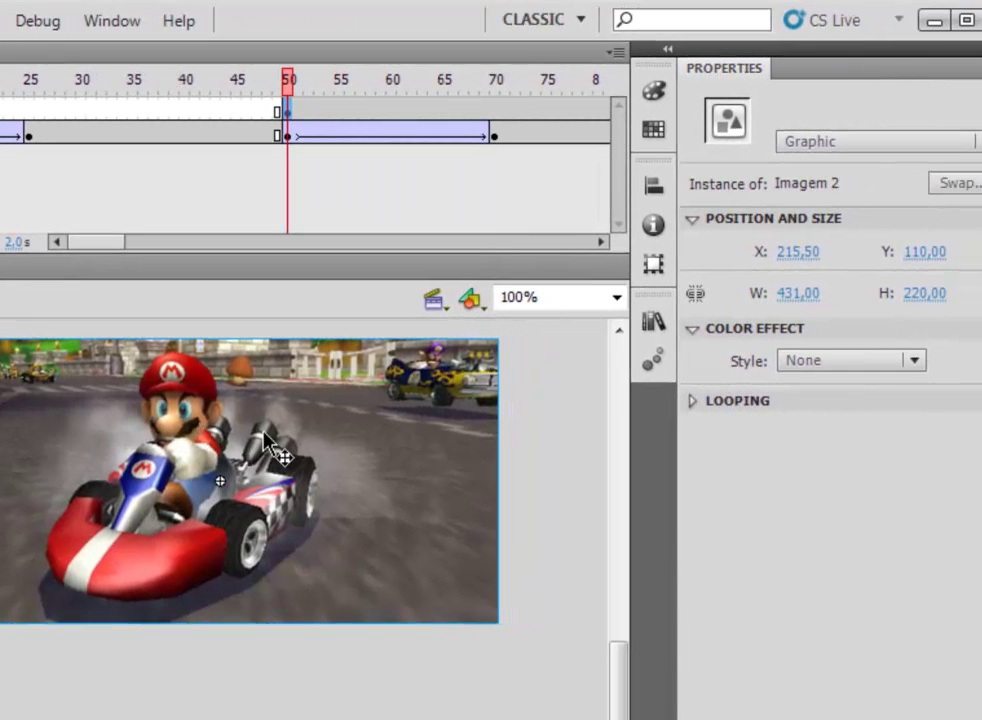
Apply an Alpha colour effect of 0 to the Imagem 2 symbol at frame 50.
{"action": "left_click", "coordinate": [801, 362]}
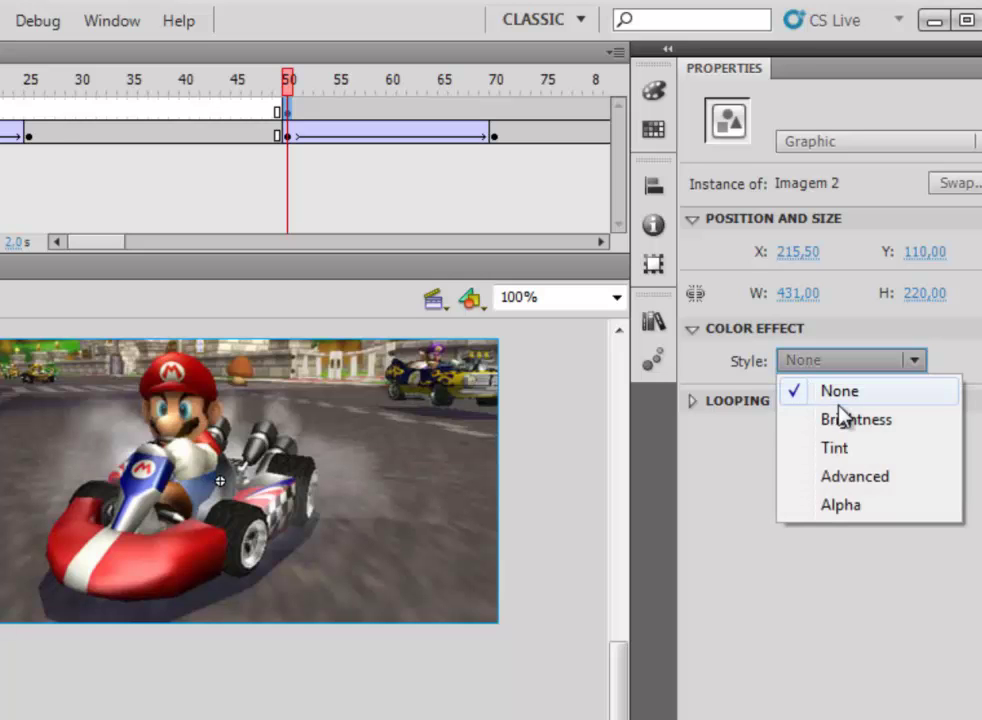
{"action": "left_click", "coordinate": [846, 505]}
{"action": "mouse_move", "coordinate": [782, 401]}
{"action": "left_mouse_down"}
{"action": "mouse_move", "coordinate": [892, 404]}
{"action": "mouse_move", "coordinate": [772, 406]}
{"action": "left_mouse_up"}
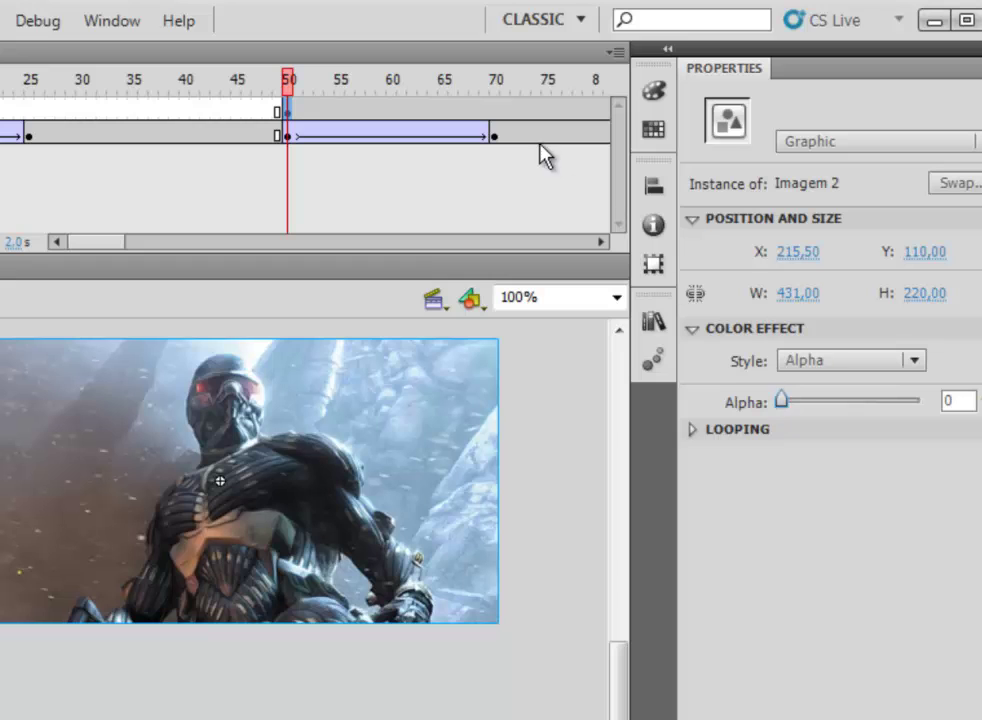
Insert a keyframe at frame 70 of the Imagem 2 layer, aligned with the end of Imagem 1's fade-out.
{"action": "right_click", "coordinate": [492, 108]}
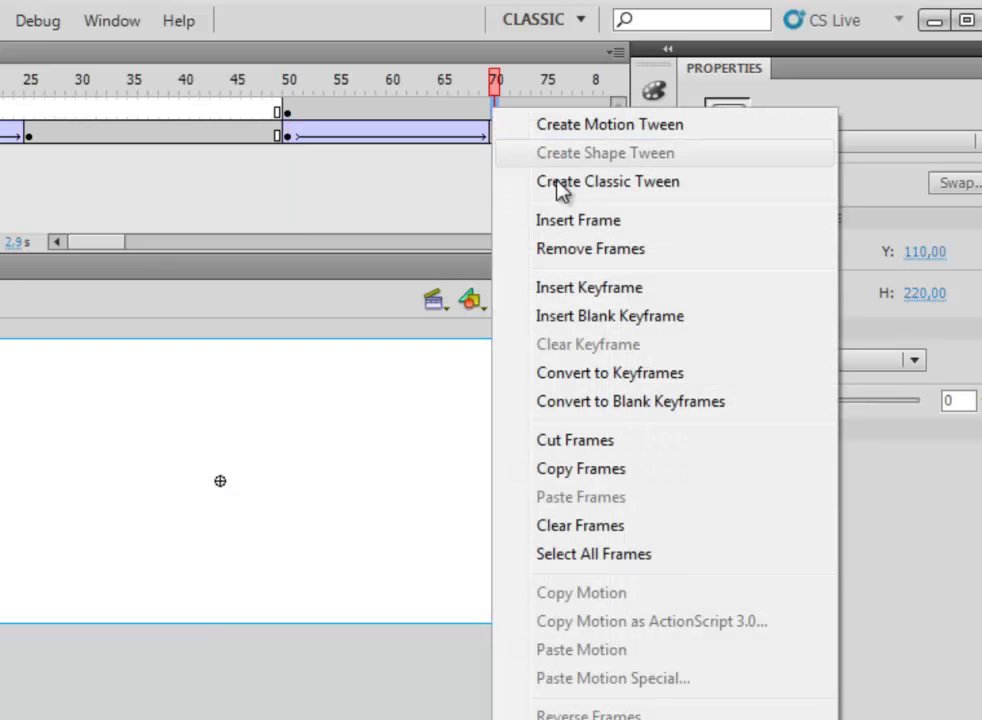
{"action": "left_click", "coordinate": [589, 288]}
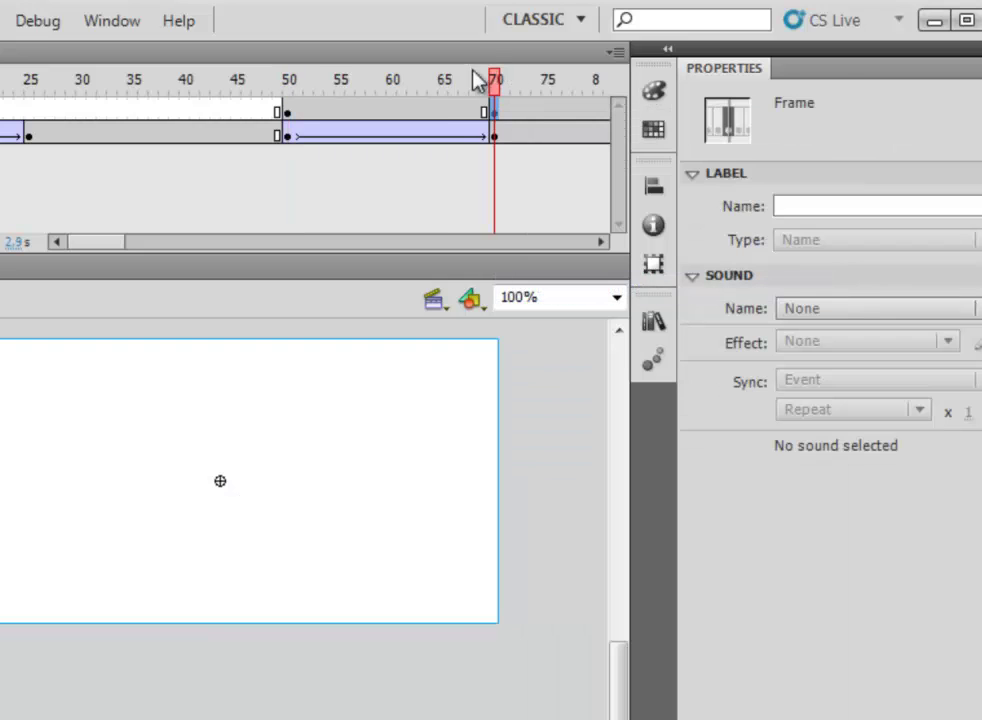
{"action": "left_click", "coordinate": [289, 112]}
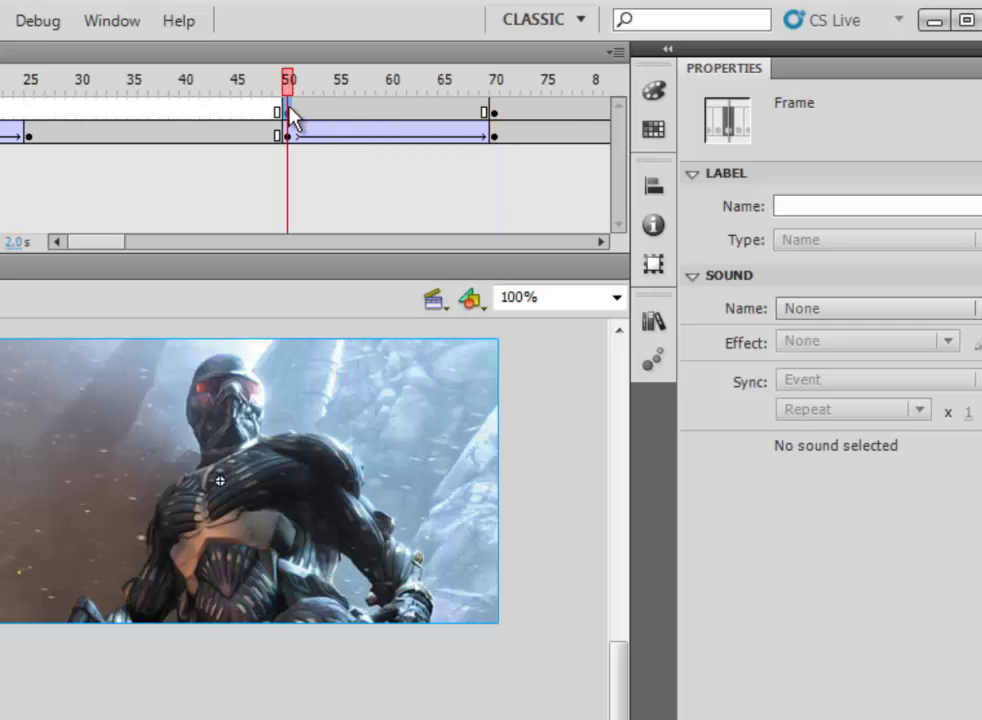
Raise the Imagem 2 symbol's alpha to the maximum at frame 70 and create a classic tween between frames 50 and 70.
{"action": "left_click", "coordinate": [494, 110]}
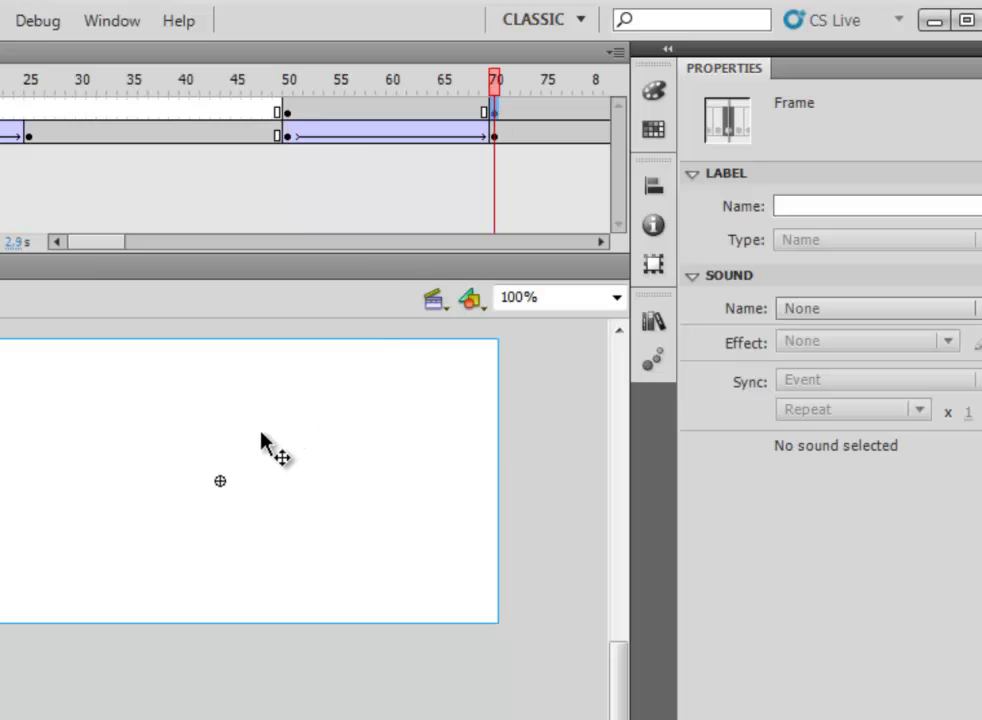
{"action": "left_click", "coordinate": [219, 486]}
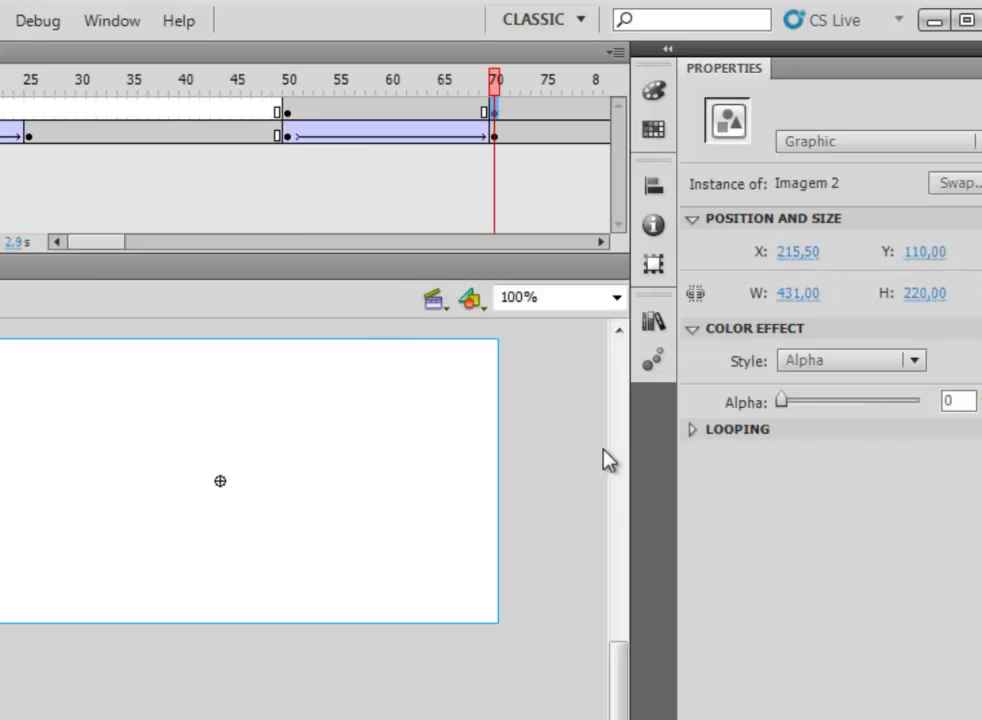
{"action": "left_click_drag", "start_coordinate": [785, 403], "coordinate": [955, 398]}
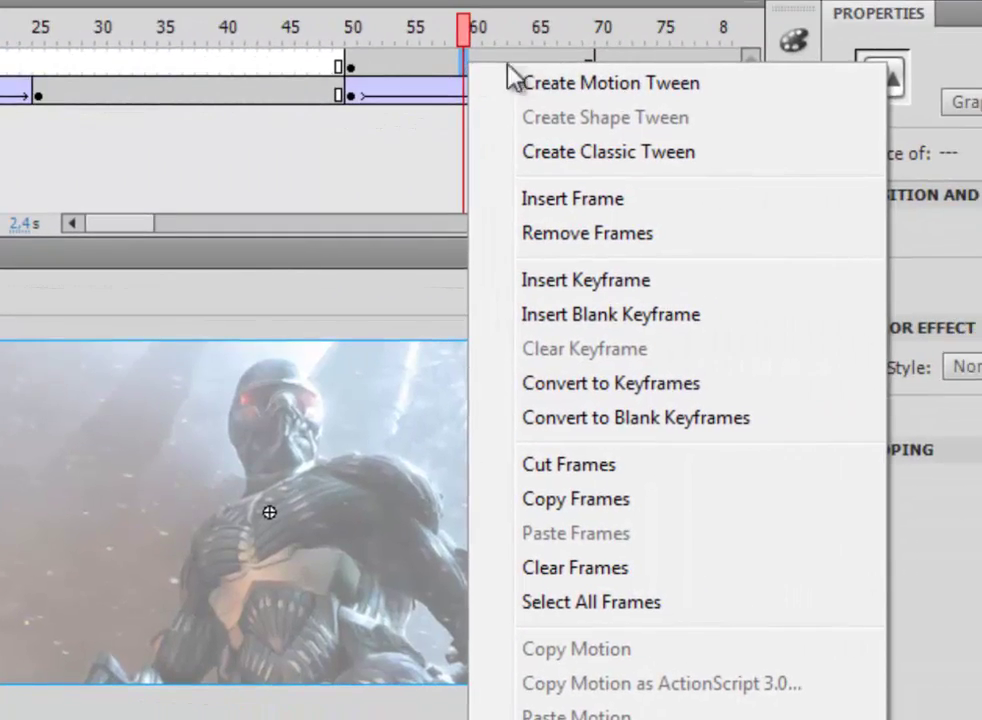
{"action": "left_click", "coordinate": [580, 151]}
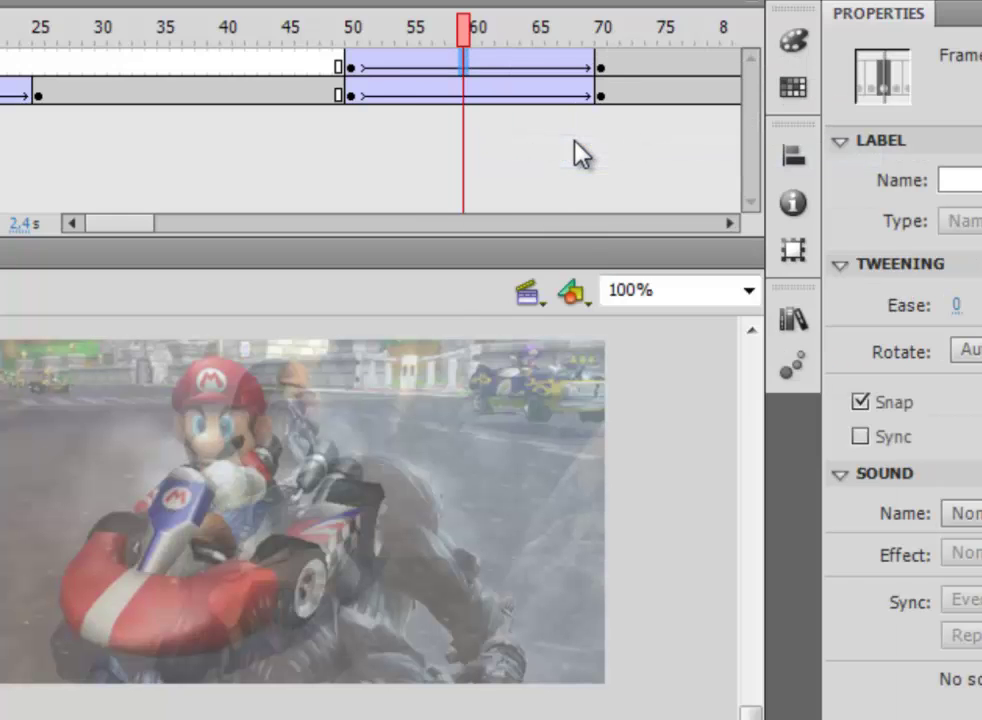
Play the animation from frame 1 and examine the crossfade and the hold spans of both image layers.
{"action": "left_click", "coordinate": [16, 58]}
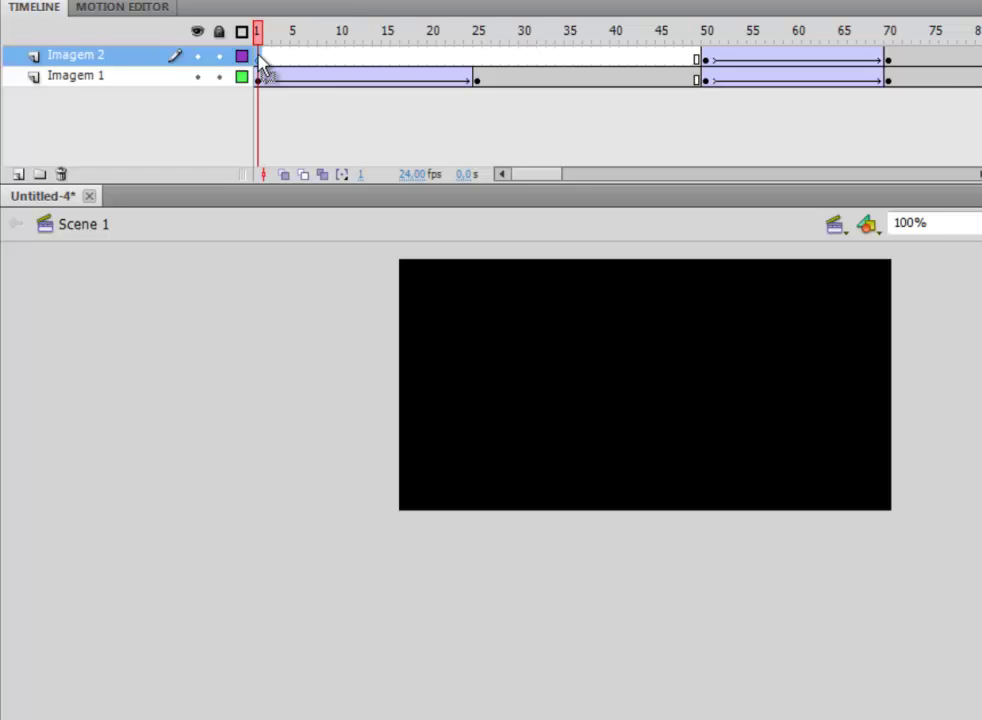
{"action": "key", "text": "Return"}
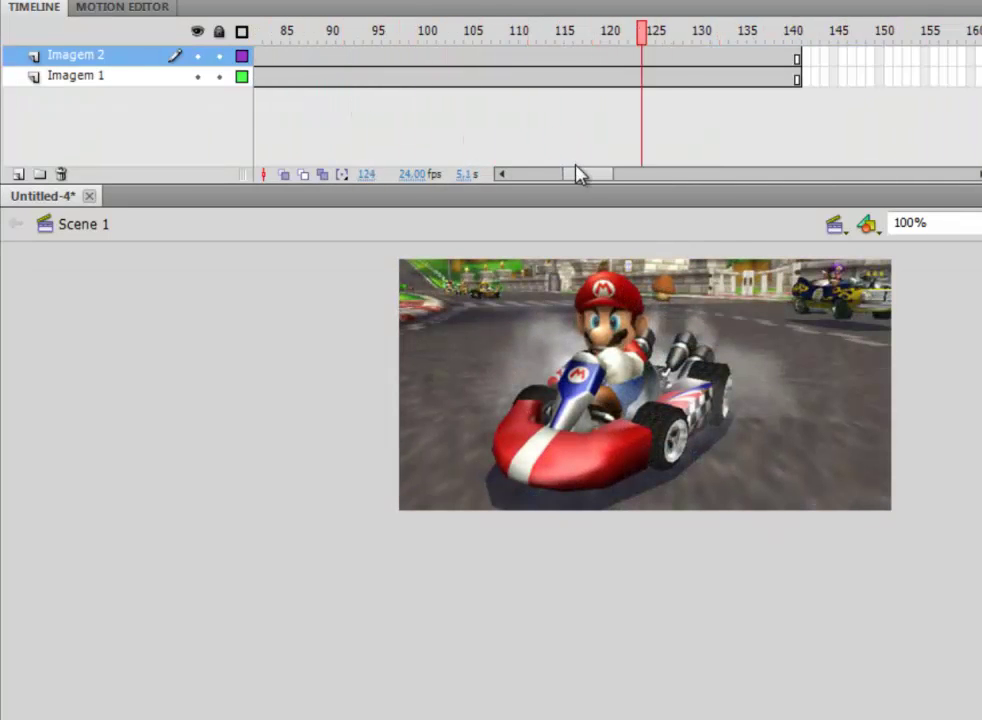
{"action": "left_click_drag", "start_coordinate": [592, 182], "coordinate": [530, 182]}
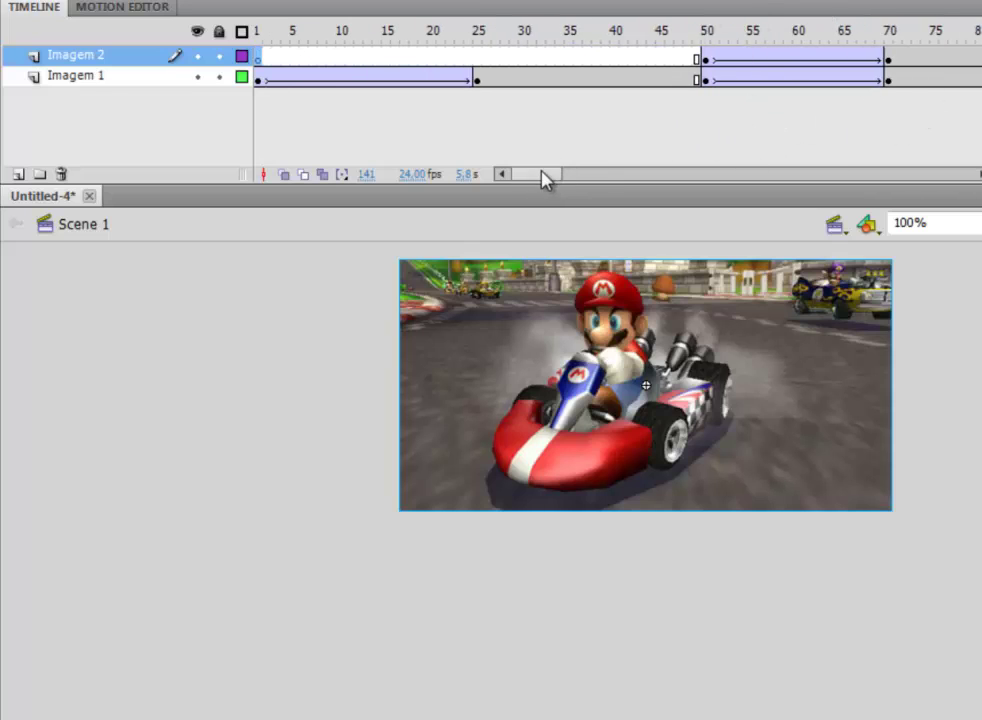
{"action": "left_click_drag", "start_coordinate": [544, 176], "coordinate": [553, 180]}
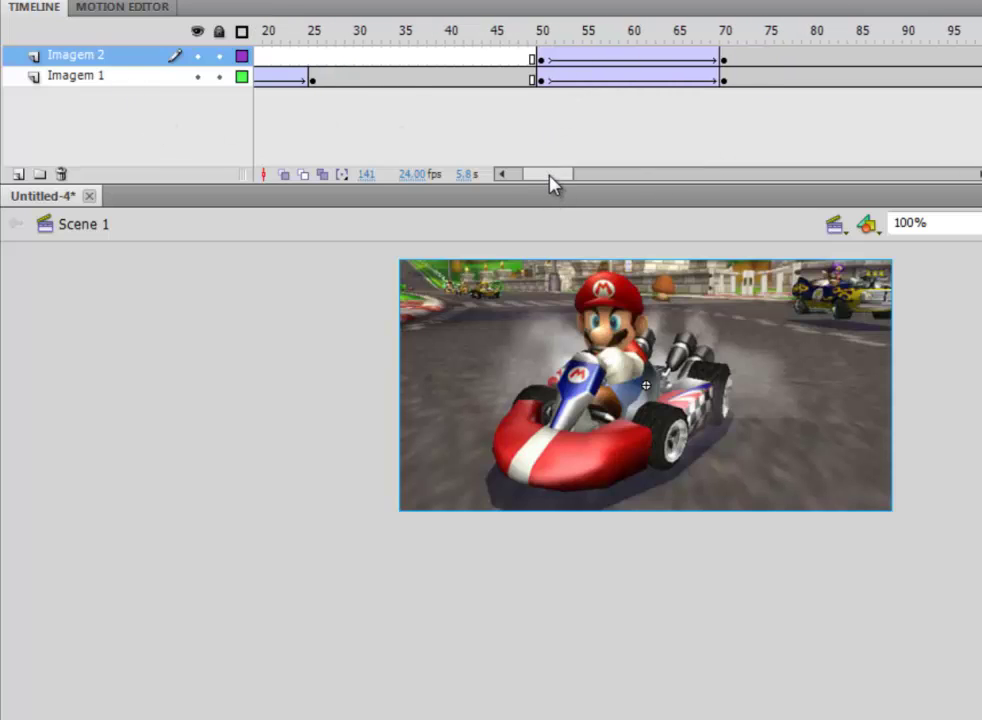
{"action": "left_click_drag", "start_coordinate": [550, 182], "coordinate": [581, 182]}
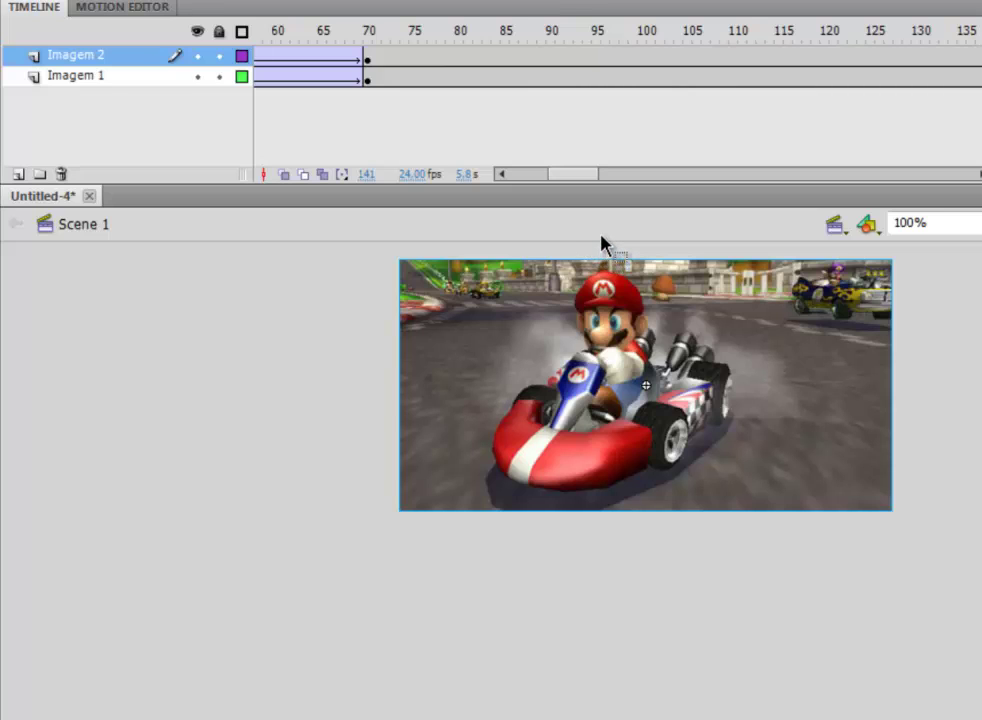
{"action": "left_click_drag", "start_coordinate": [583, 174], "coordinate": [521, 174]}
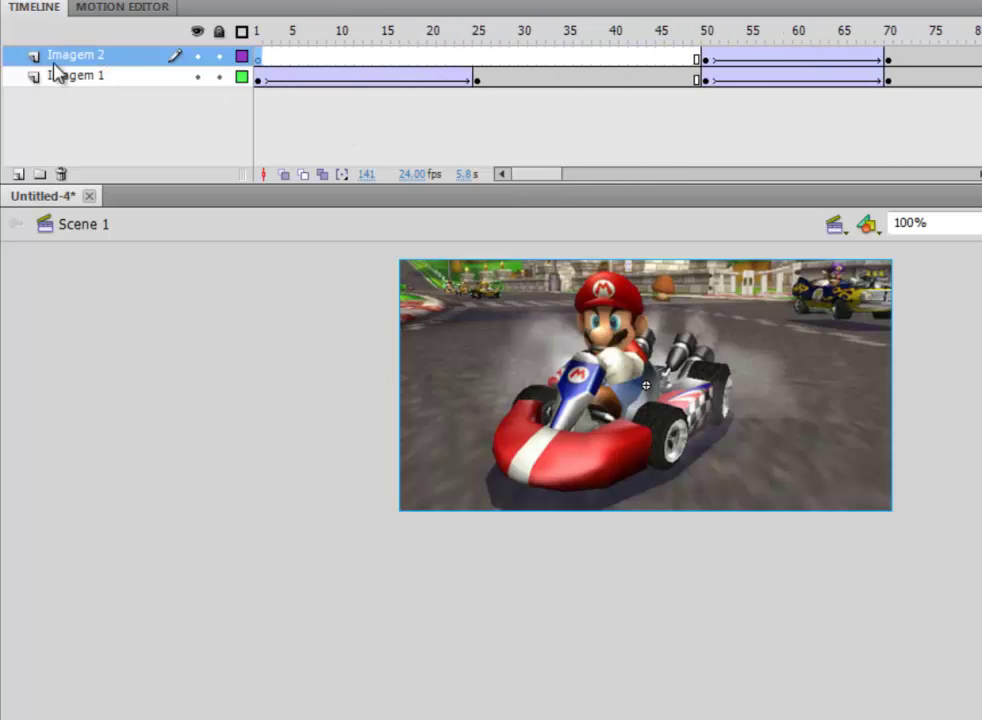
Add a new layer above Imagem 2 and name it mascara.
{"action": "left_click", "coordinate": [19, 174]}
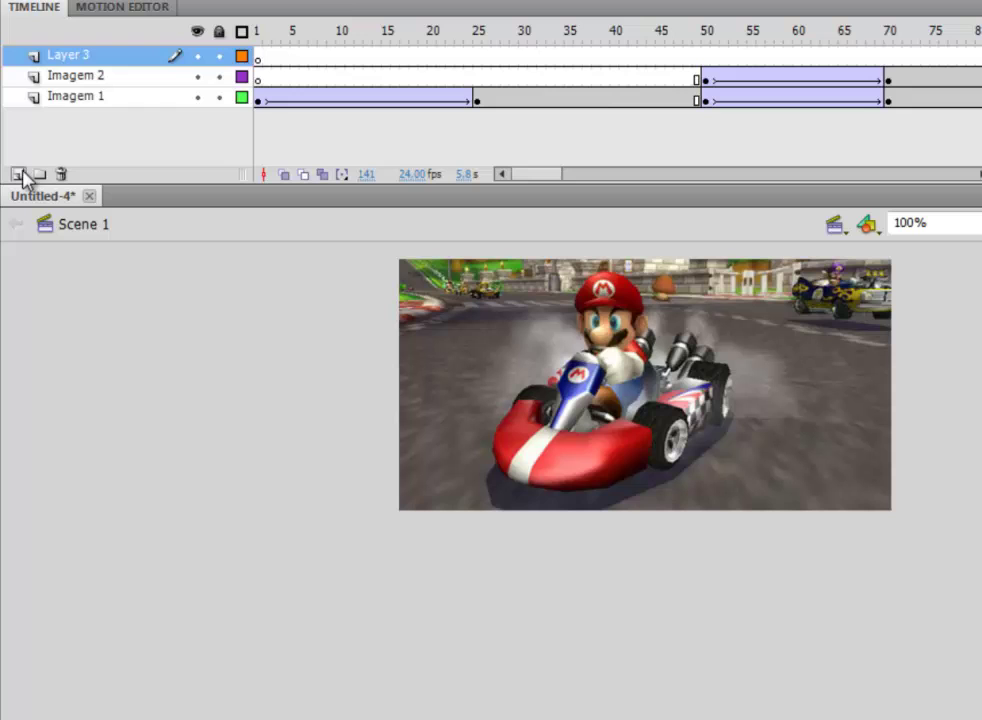
{"action": "double_click", "coordinate": [72, 58]}
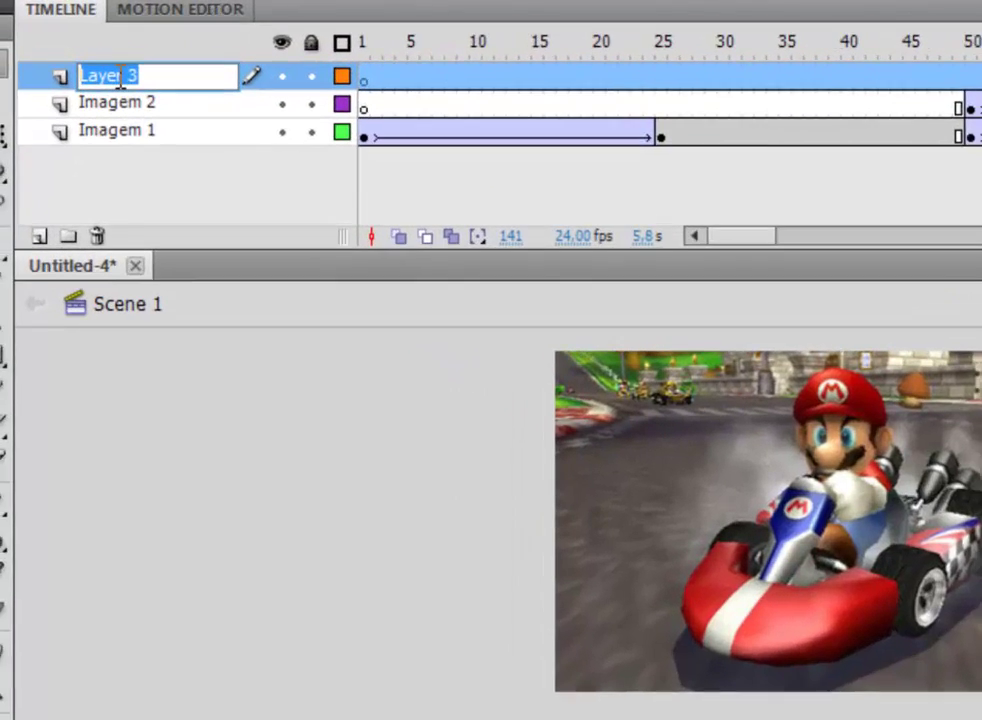
{"action": "type", "text": "mascara"}
{"action": "key", "text": "Return"}
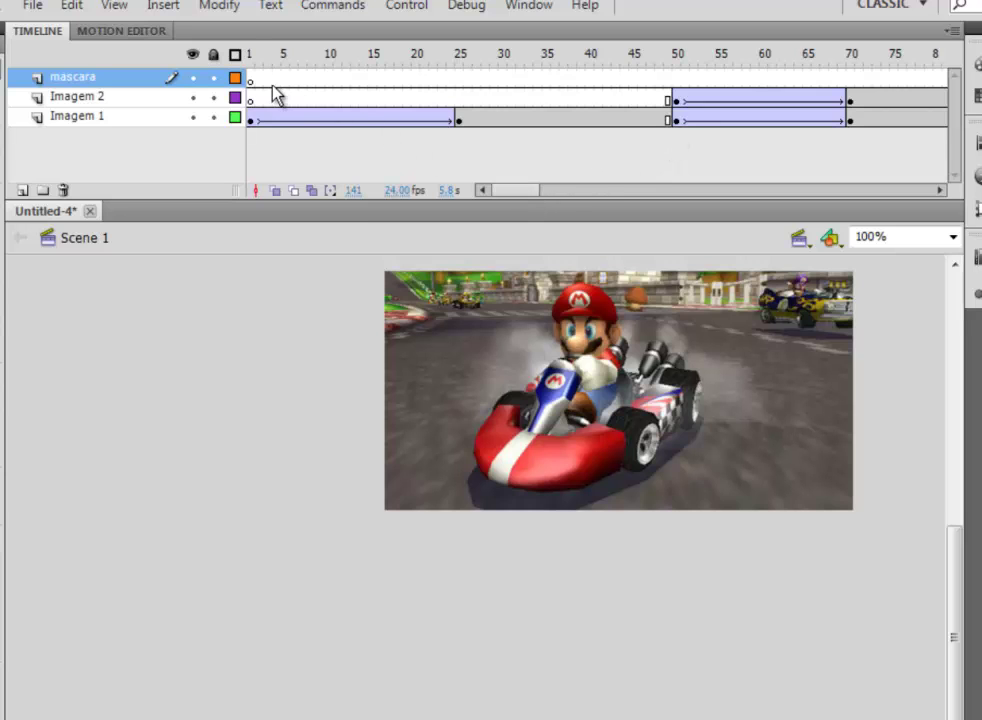
Examine the mascara layer's frames against the image layers by highlighting frames 1 to 70 and further spans up to frame 121.
{"action": "left_click_drag", "start_coordinate": [254, 80], "coordinate": [858, 92]}
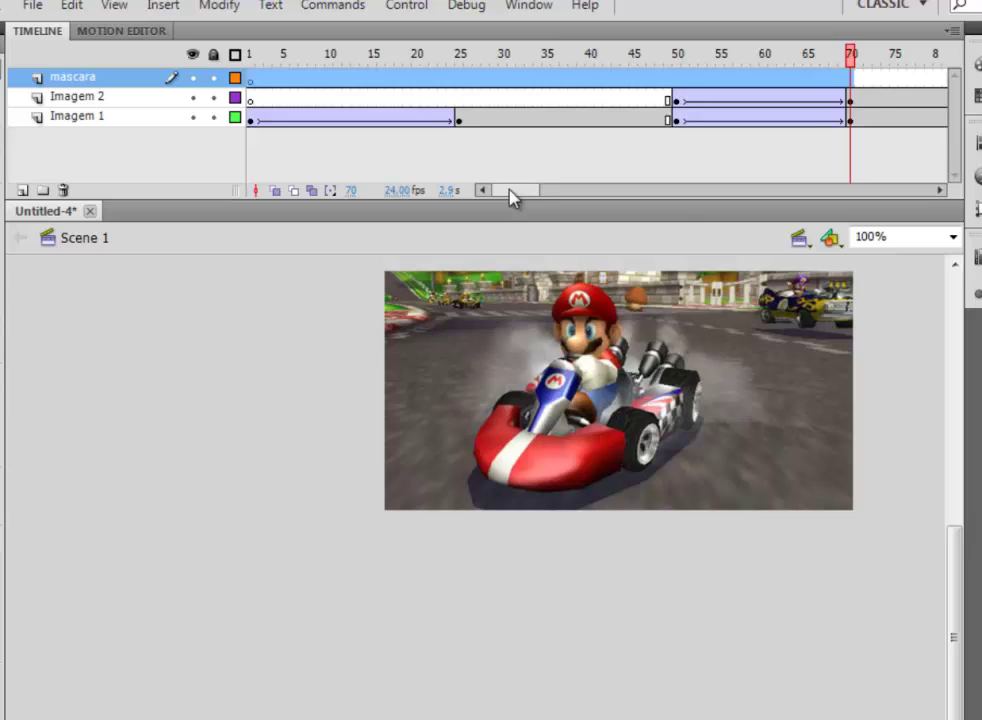
{"action": "left_click_drag", "start_coordinate": [510, 190], "coordinate": [536, 190]}
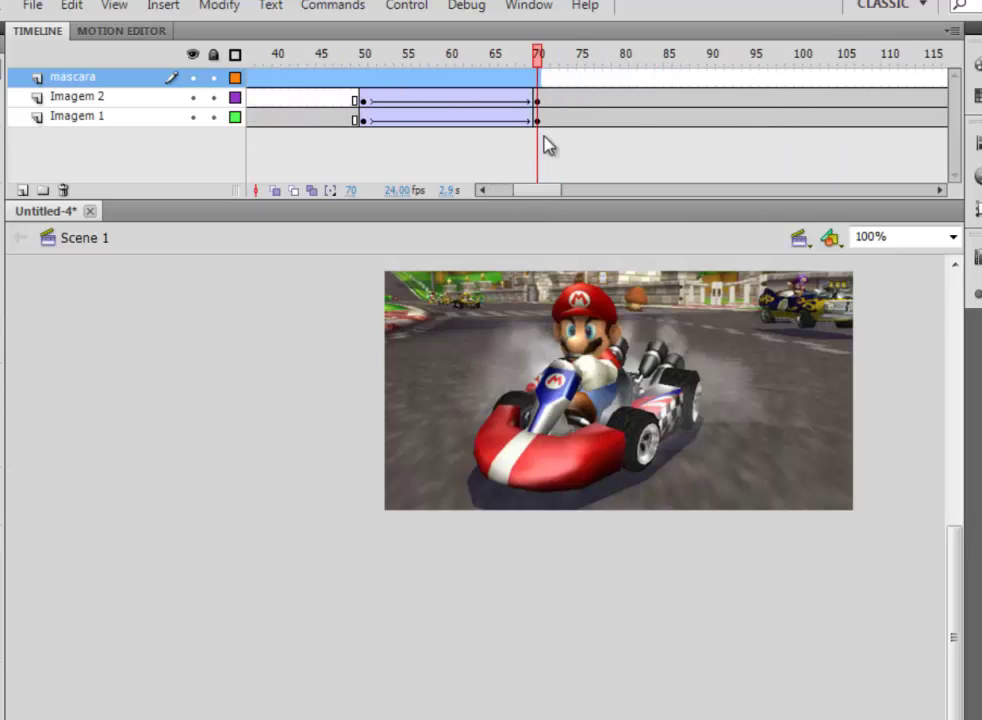
{"action": "left_click_drag", "start_coordinate": [572, 78], "coordinate": [780, 92]}
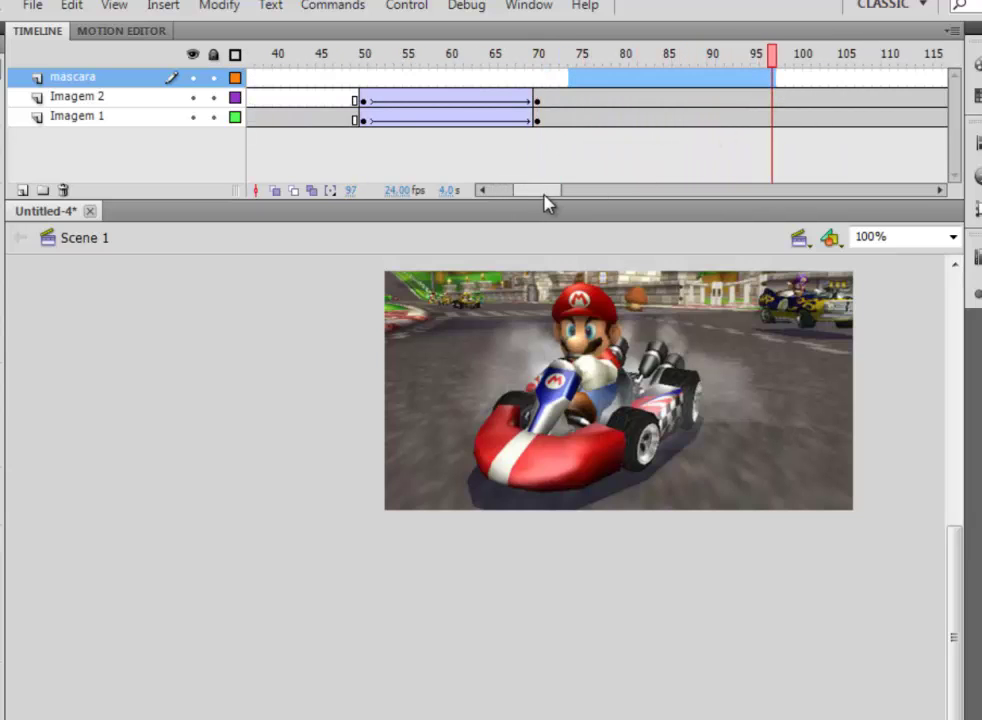
{"action": "left_click_drag", "start_coordinate": [546, 190], "coordinate": [561, 193]}
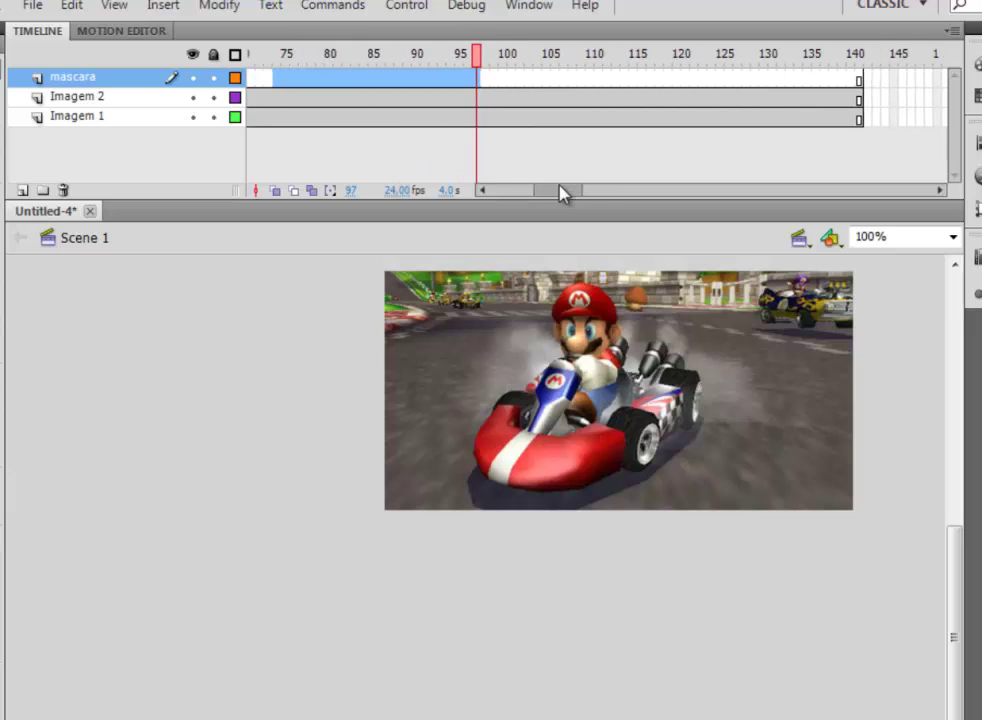
{"action": "left_click", "coordinate": [509, 79]}
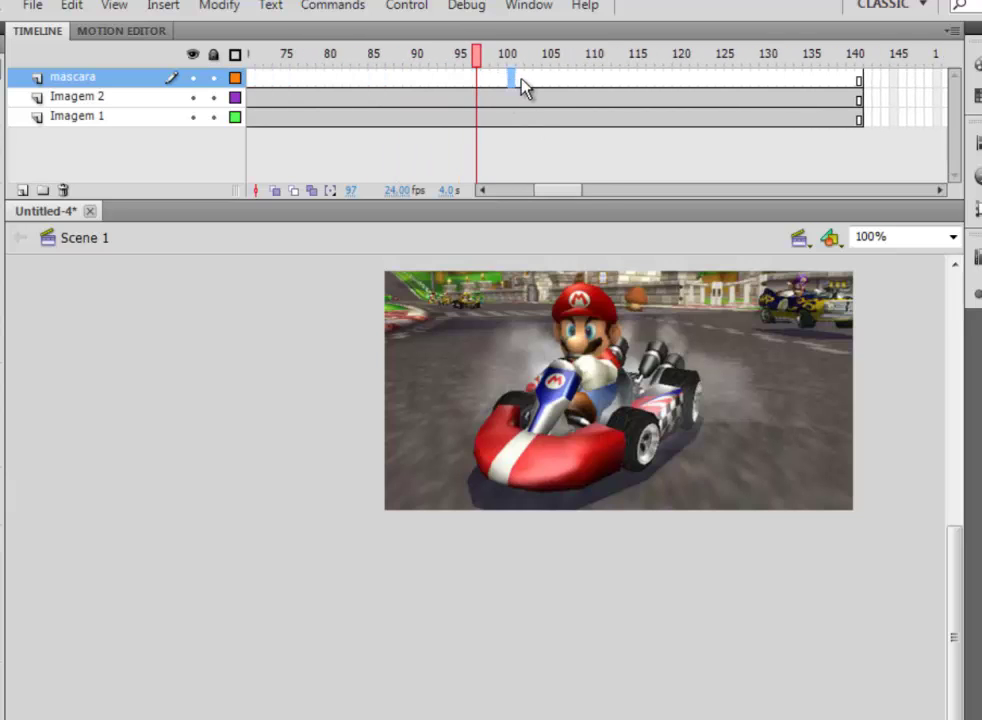
{"action": "left_click_drag", "start_coordinate": [518, 86], "coordinate": [687, 90]}
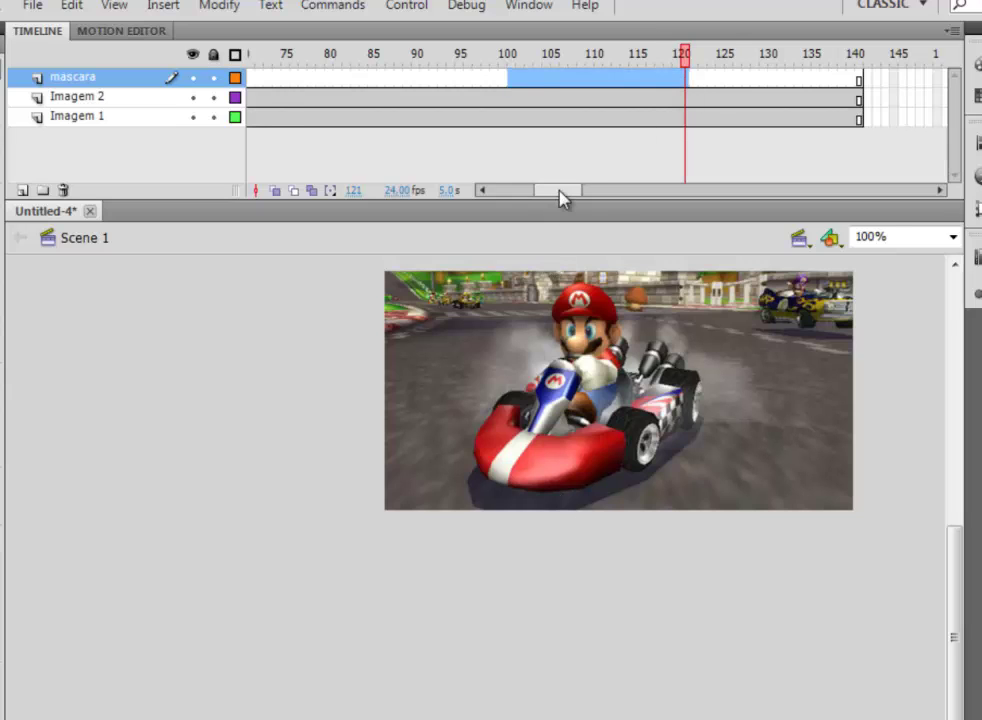
{"action": "left_click_drag", "start_coordinate": [560, 193], "coordinate": [502, 193]}
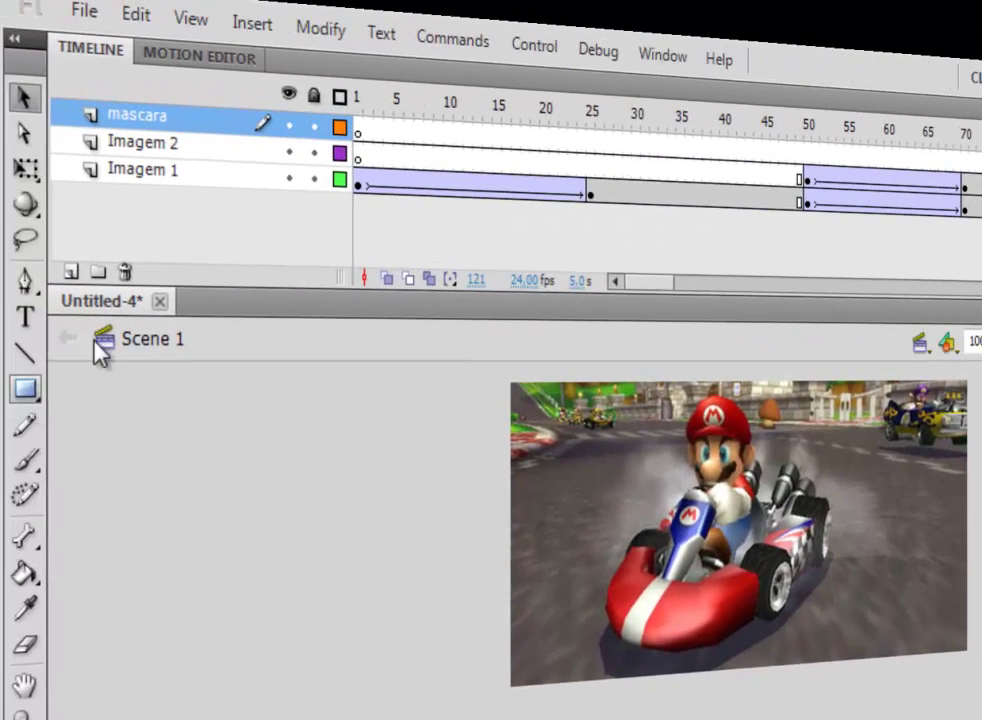
Draw a rectangle covering the whole stage on frame 1 of the mascara layer, with no stroke and a #0000FF fill.
{"action": "left_click", "coordinate": [360, 131]}
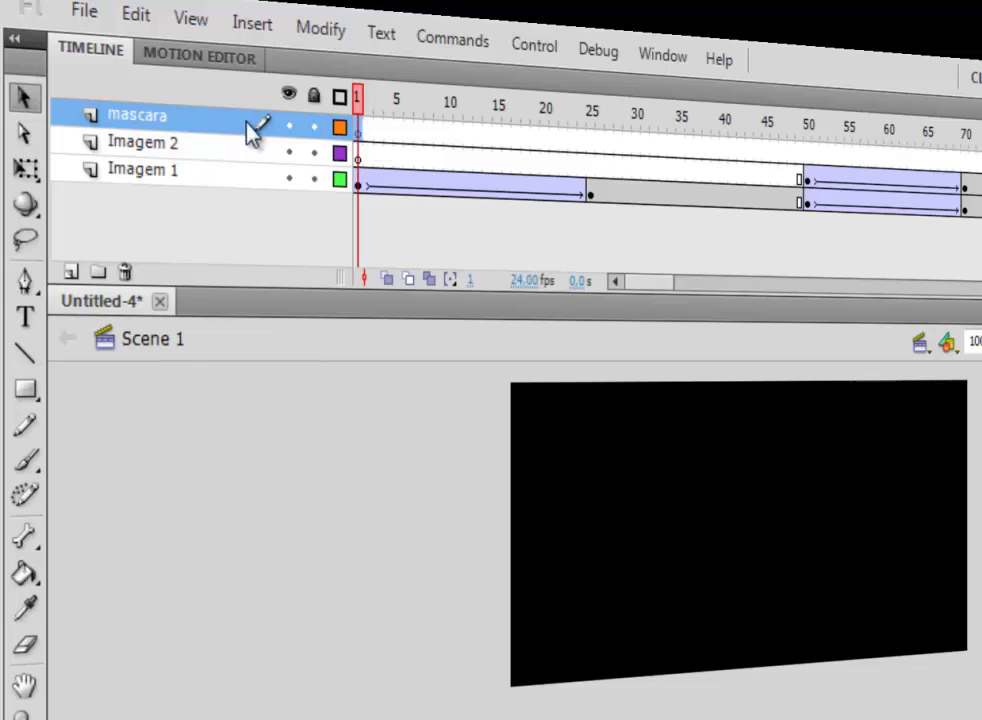
{"action": "left_click", "coordinate": [27, 392]}
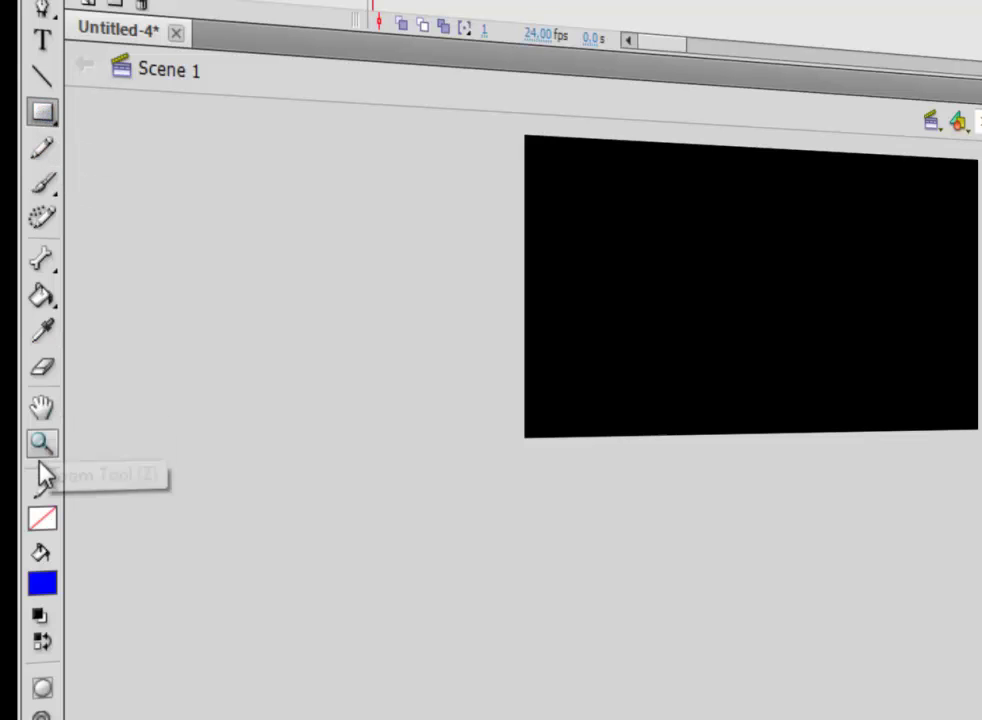
{"action": "left_click", "coordinate": [43, 519]}
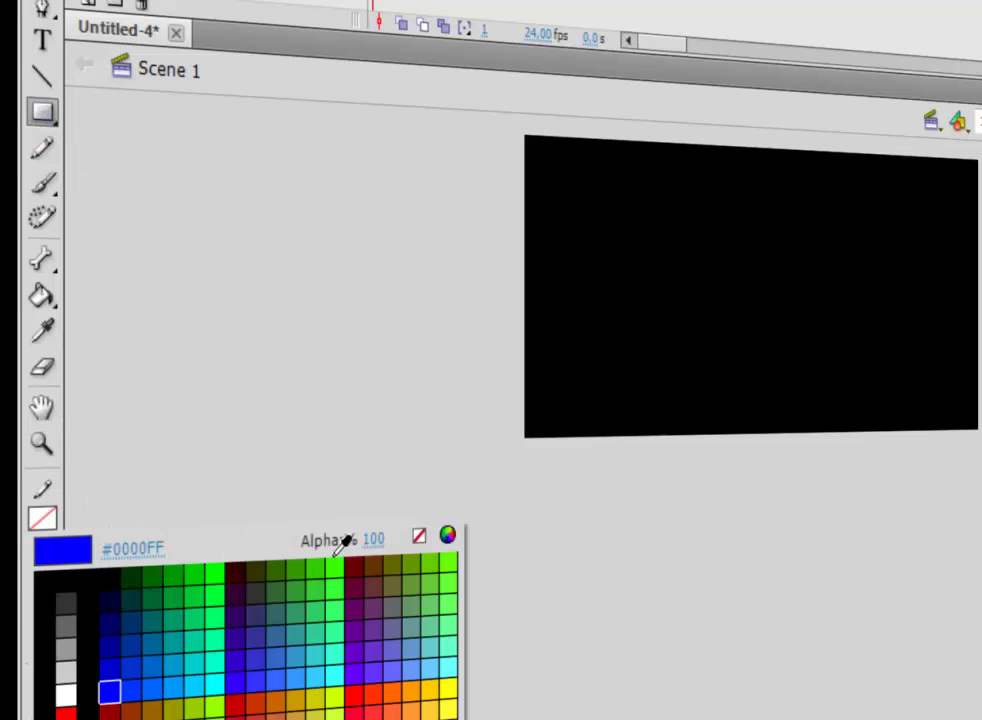
{"action": "left_click", "coordinate": [420, 541]}
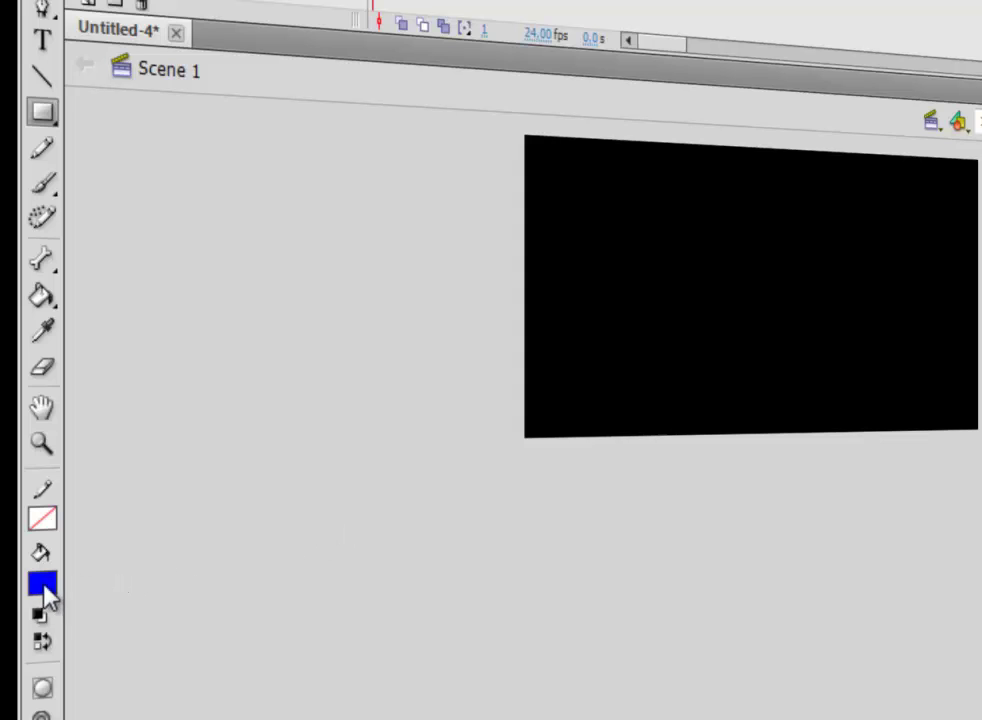
{"action": "left_click", "coordinate": [43, 586]}
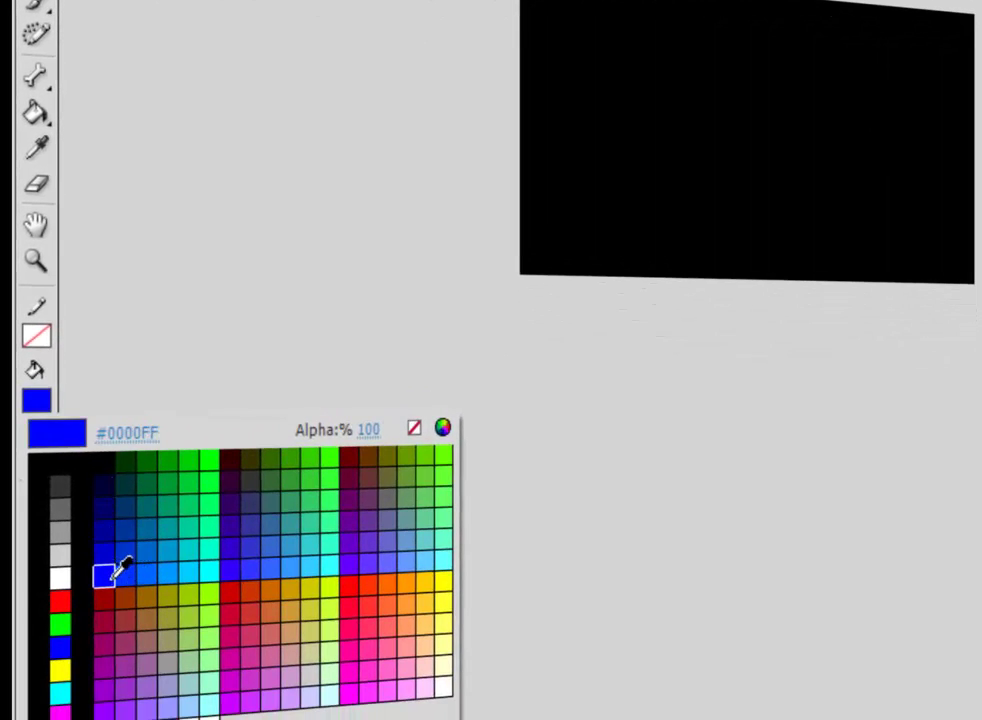
{"action": "left_click", "coordinate": [112, 577]}
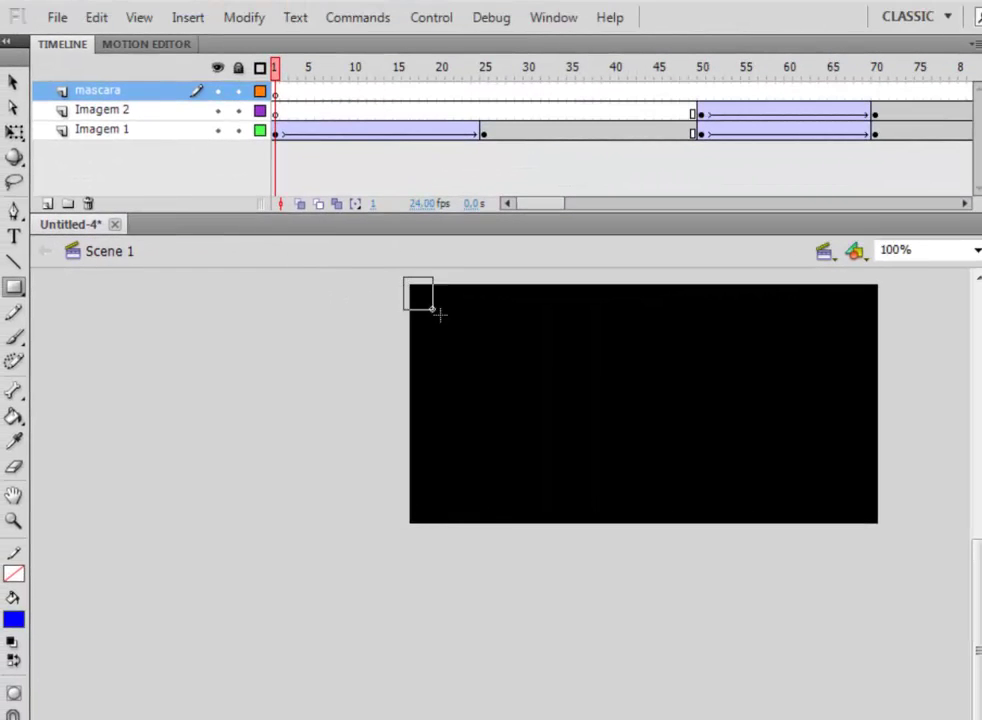
{"action": "left_click_drag", "start_coordinate": [440, 315], "coordinate": [894, 546]}
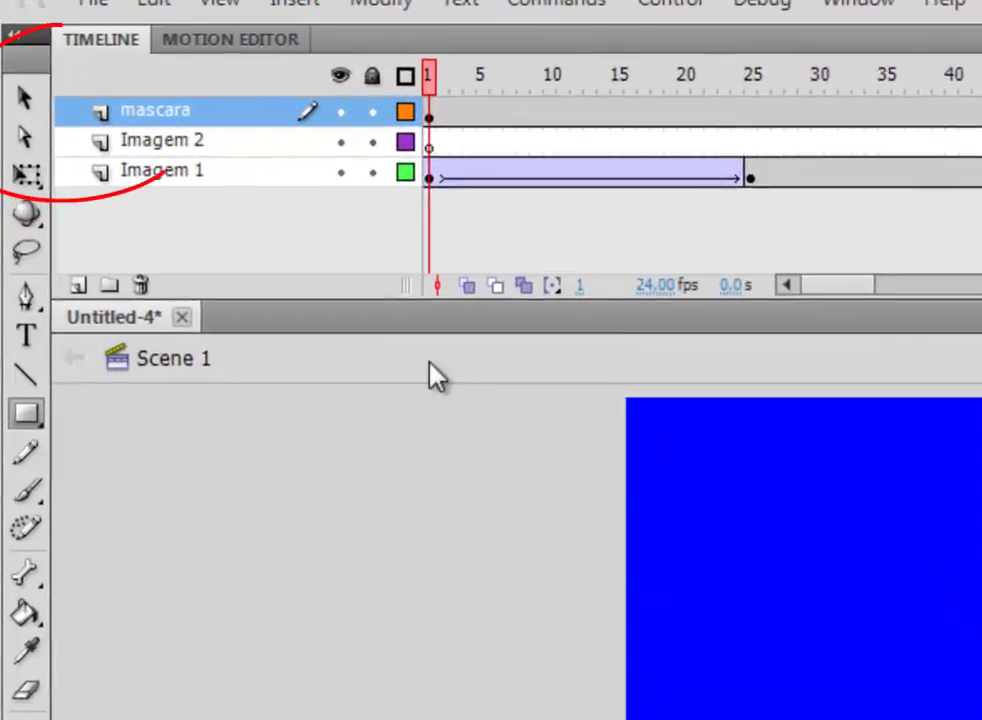
Convert the blue rectangle to a Graphic symbol named mascara.
{"action": "left_click", "coordinate": [16, 82]}
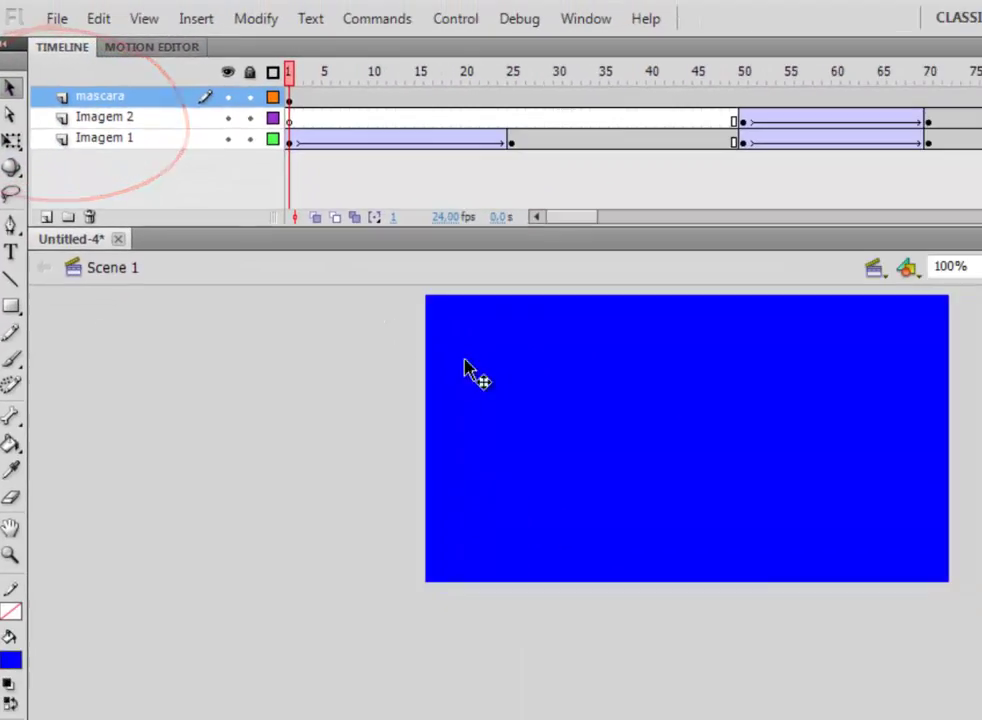
{"action": "right_click", "coordinate": [821, 501]}
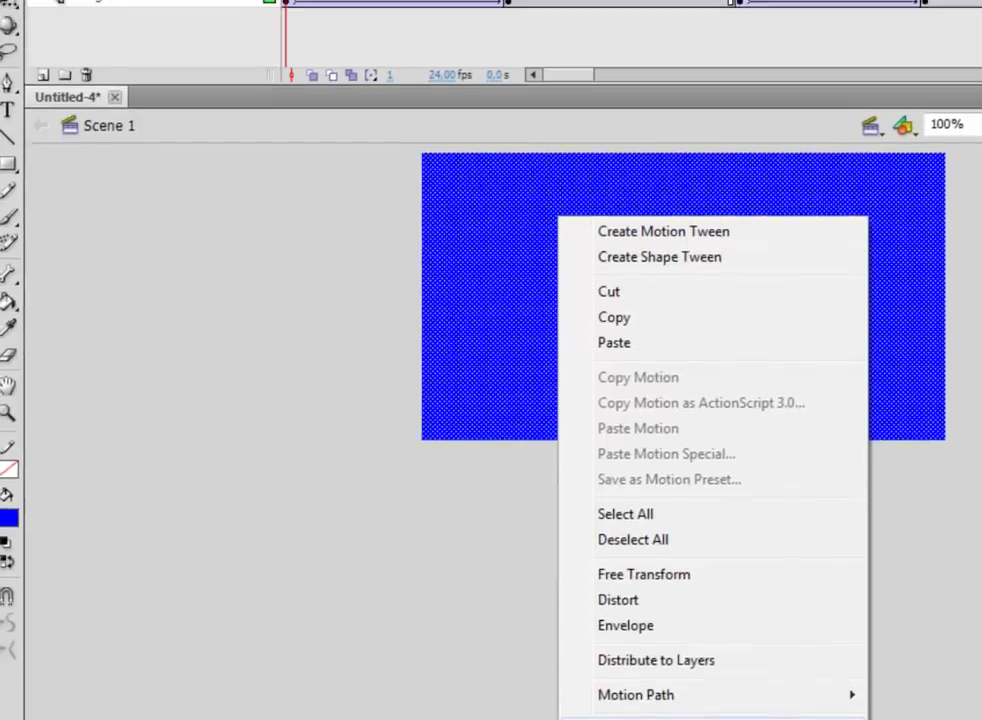
{"action": "left_click", "coordinate": [720, 688]}
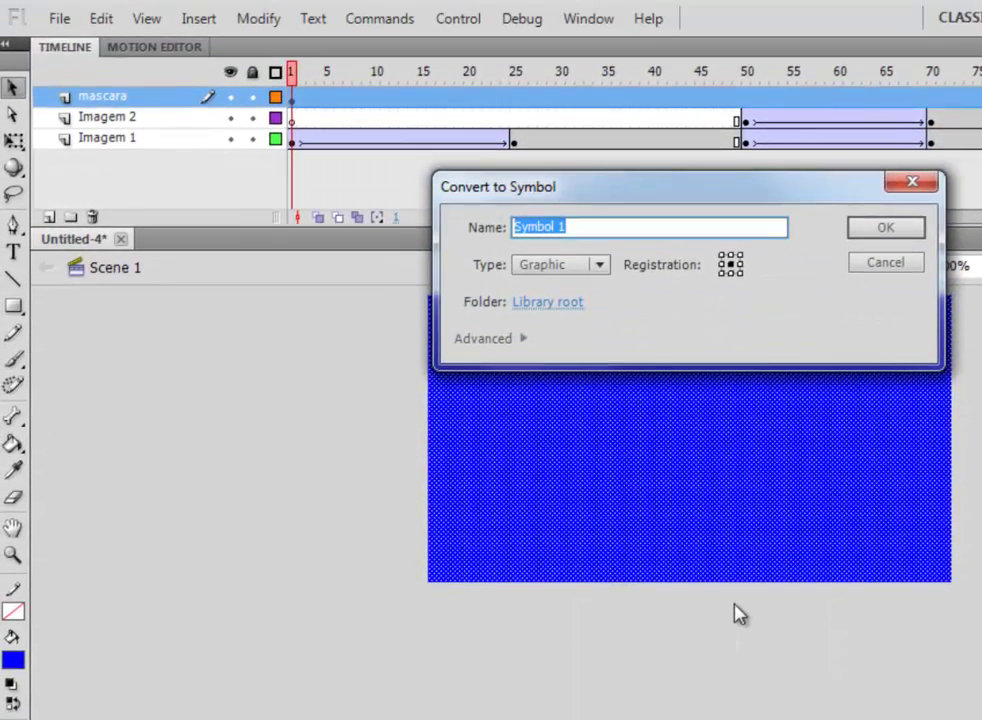
{"action": "type", "text": "ma"}
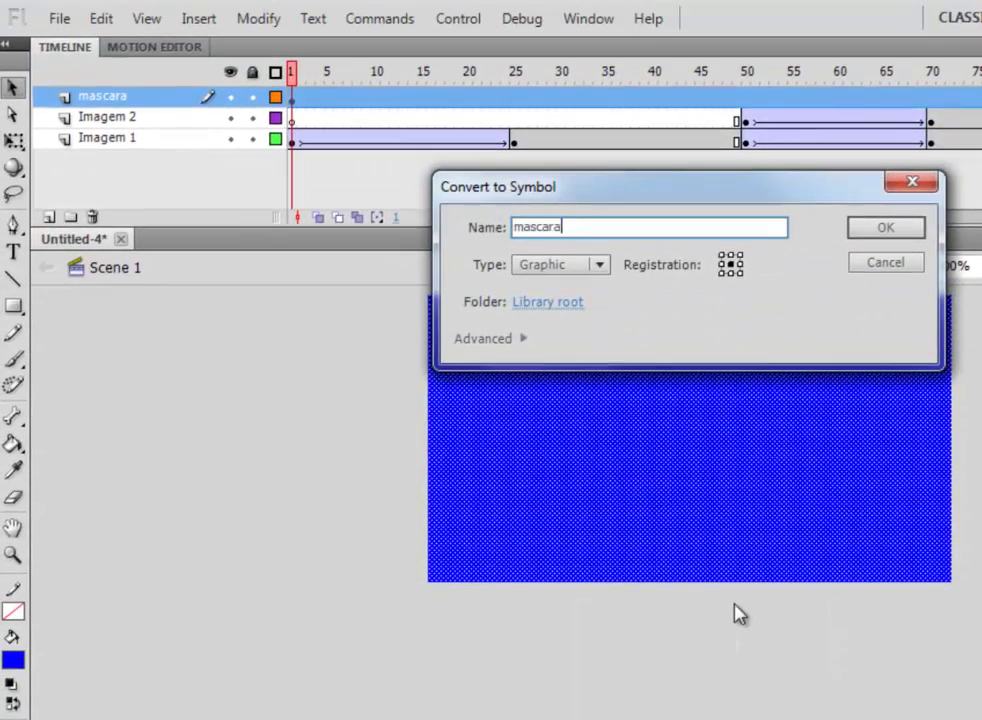
{"action": "type", "text": "scara"}
{"action": "key", "text": "Return"}
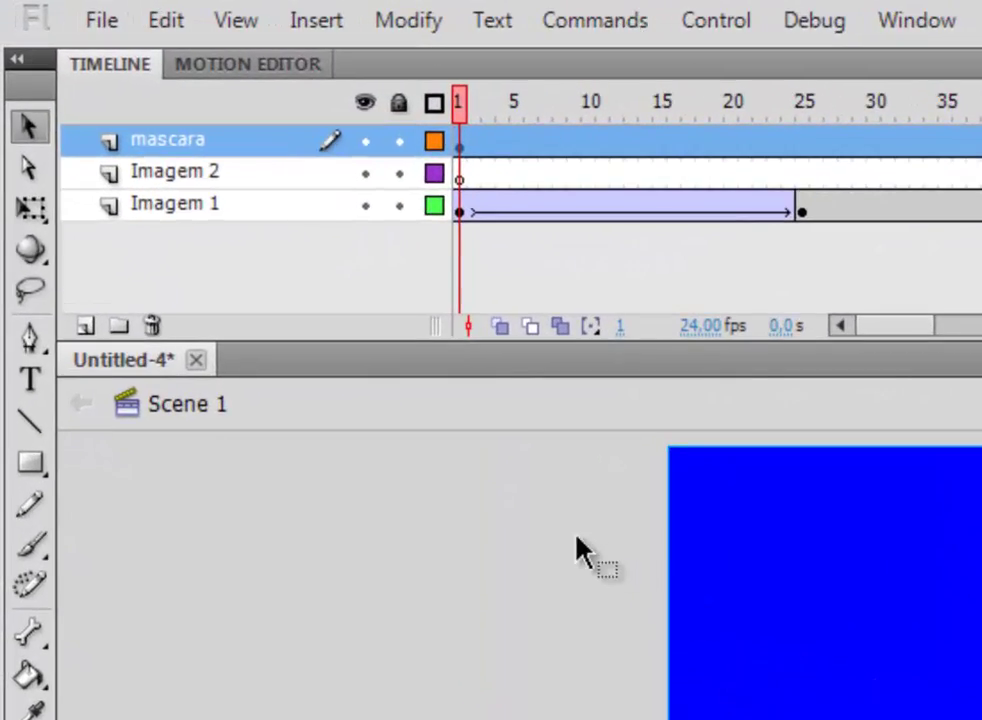
Turn the mascara layer into a mask for Imagem 2 and unlock the mascara layer for editing.
{"action": "right_click", "coordinate": [226, 146]}
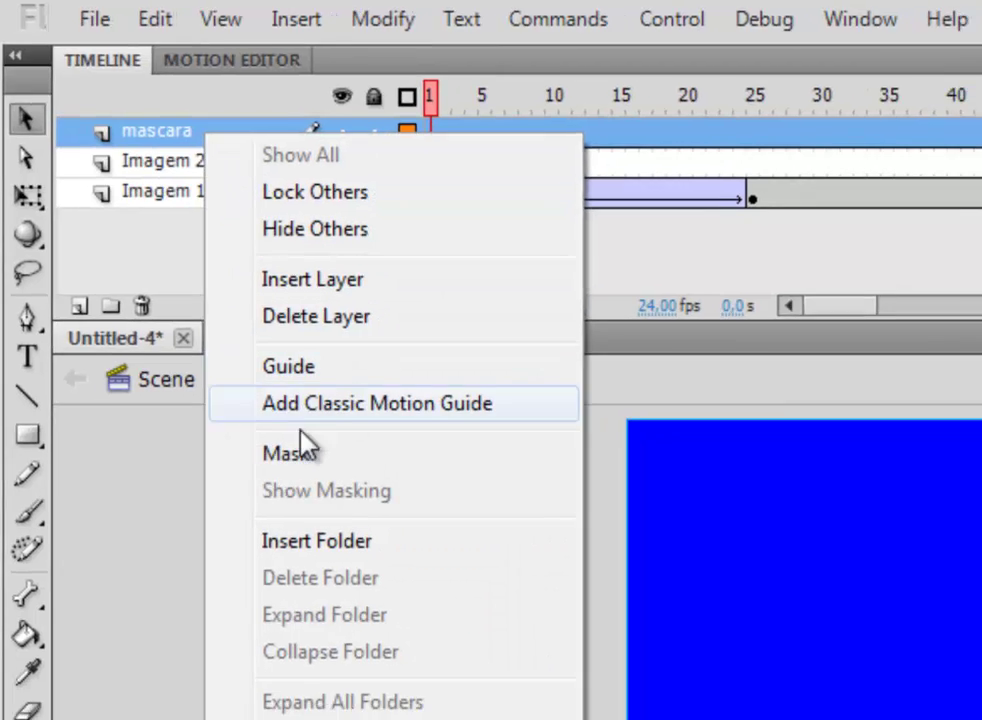
{"action": "left_click", "coordinate": [295, 450]}
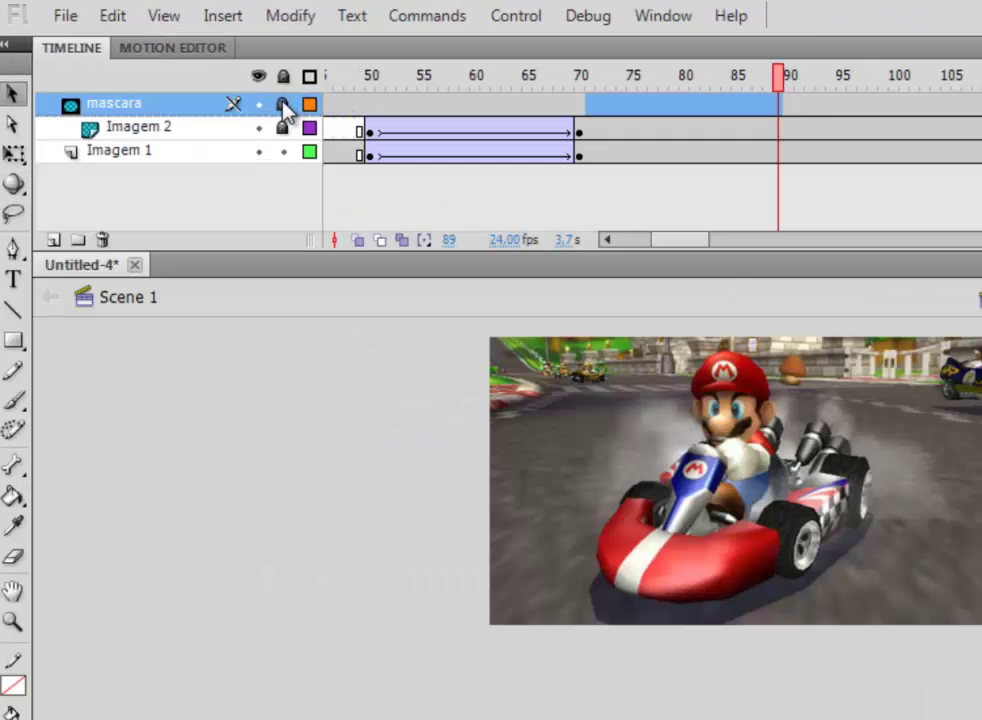
{"action": "left_click", "coordinate": [283, 106]}
Test the mask by offsetting the blue rectangle with the mascara layer locked, and move the rectangle back over the image.
{"action": "left_click", "coordinate": [518, 106]}
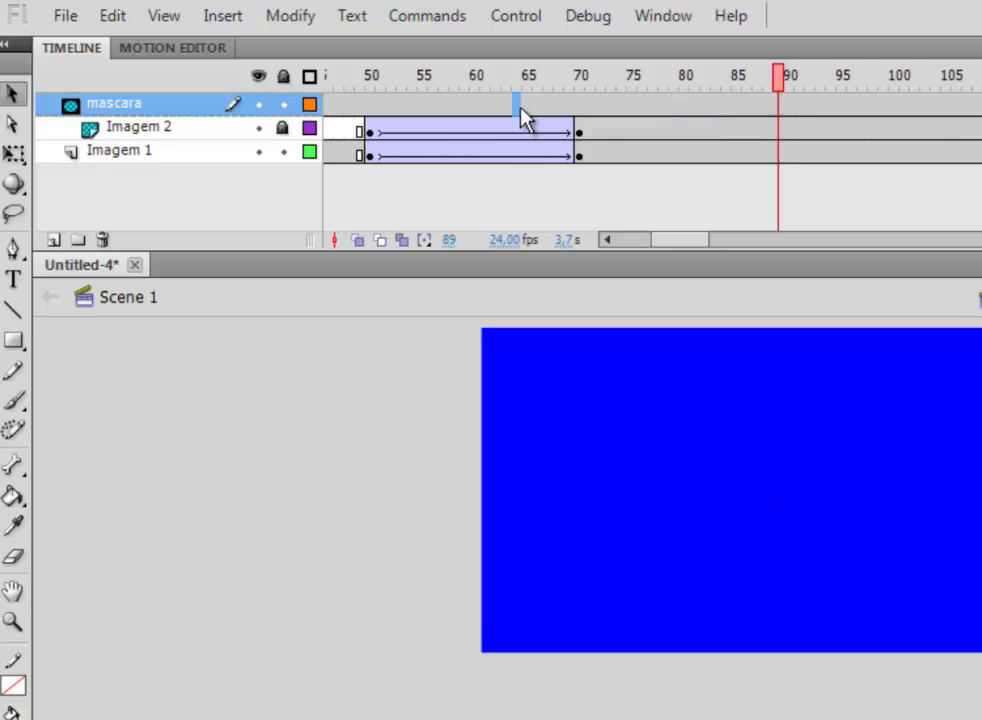
{"action": "left_click_drag", "start_coordinate": [680, 405], "coordinate": [875, 530]}
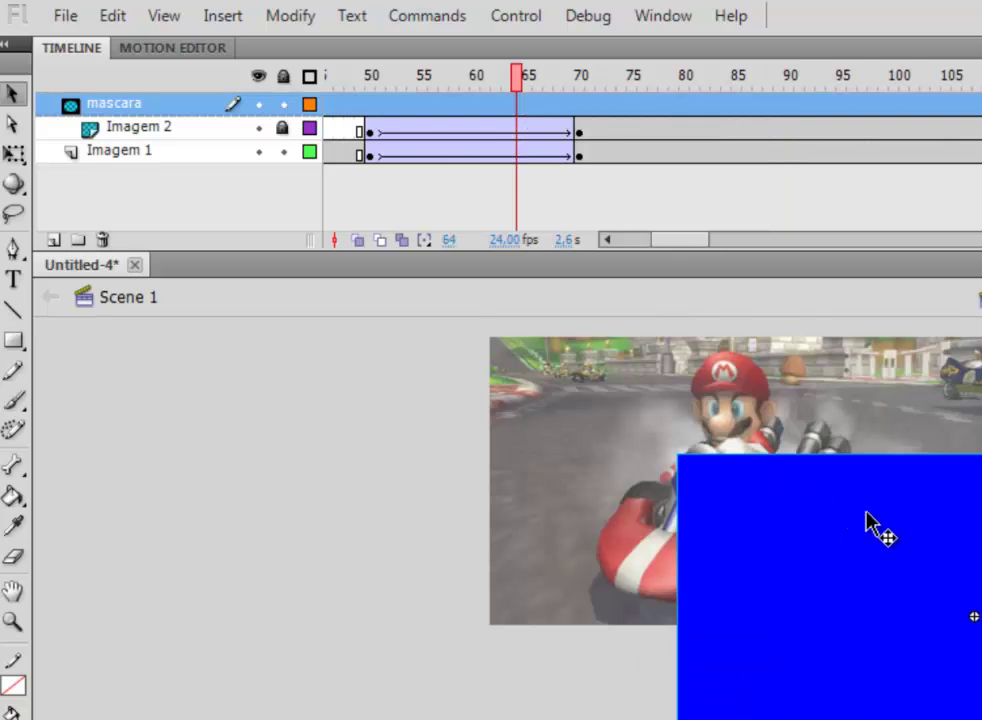
{"action": "left_click", "coordinate": [603, 128]}
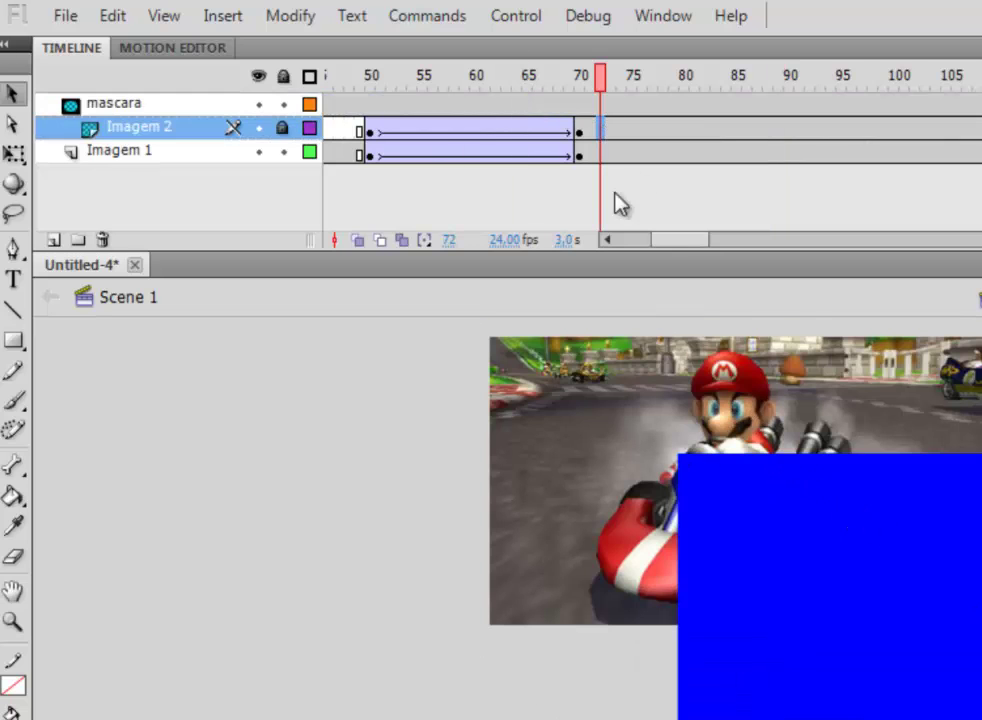
{"action": "left_click", "coordinate": [771, 522]}
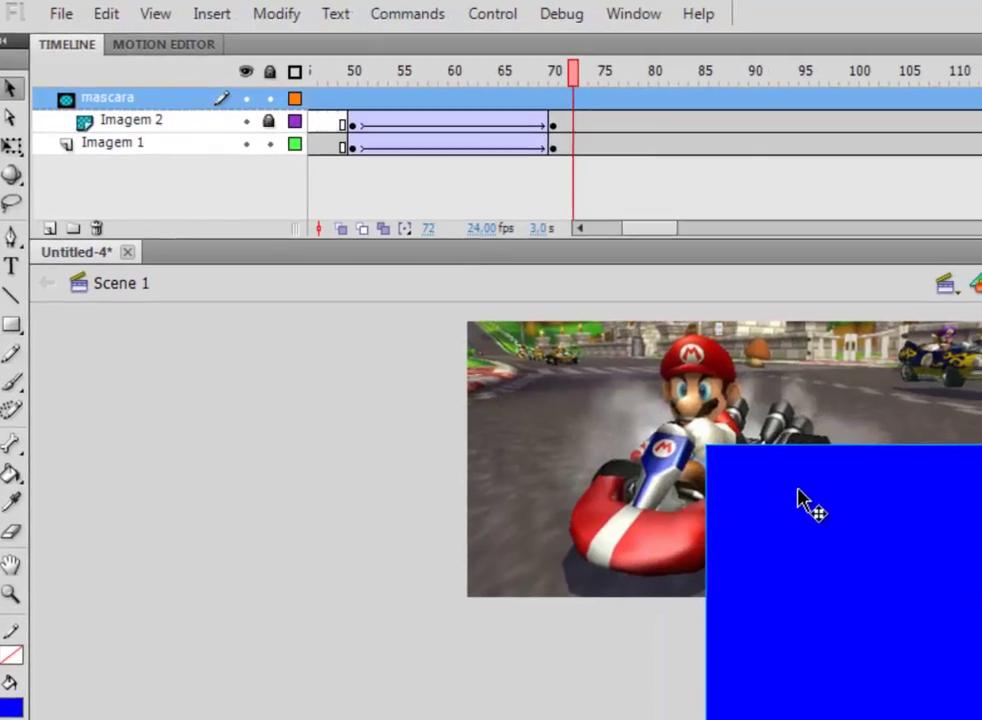
{"action": "left_click", "coordinate": [283, 104]}
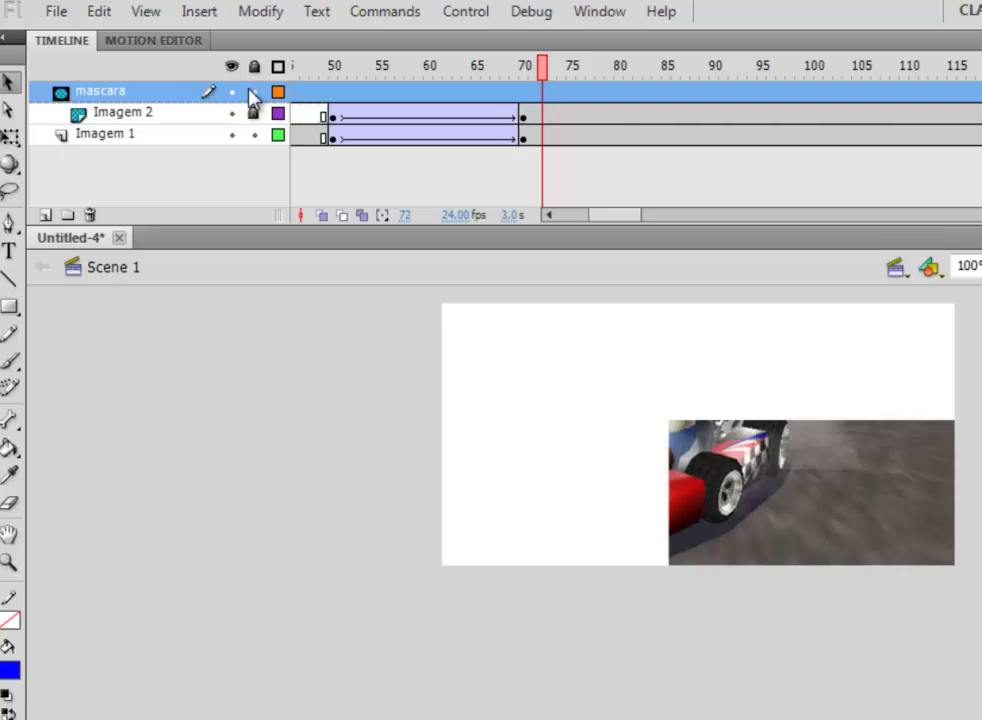
{"action": "left_click", "coordinate": [253, 93]}
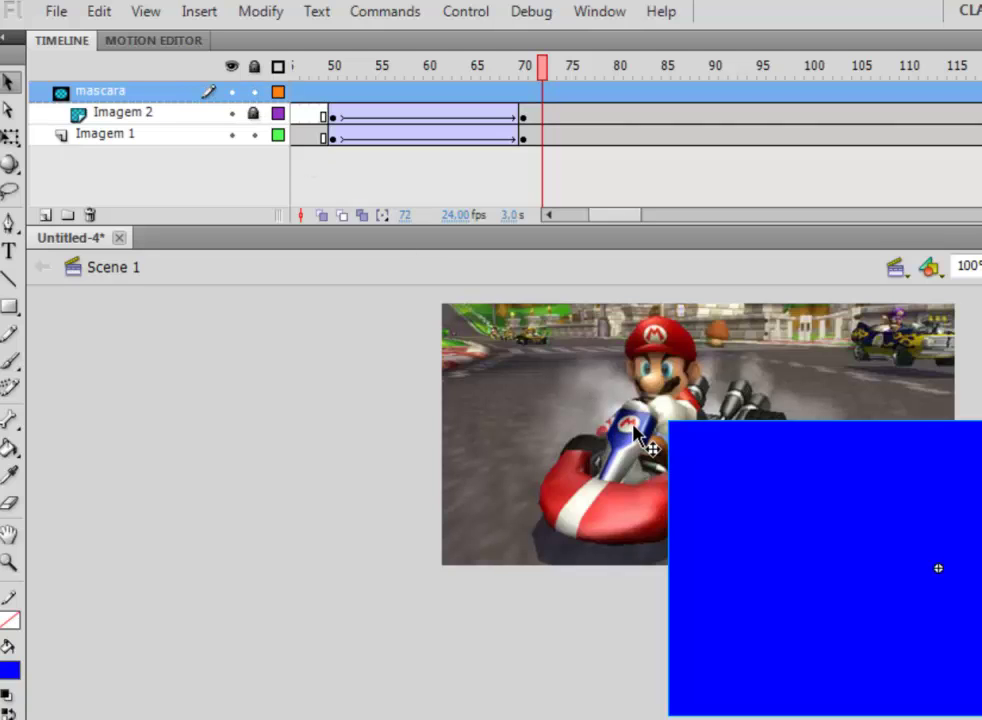
{"action": "left_click_drag", "start_coordinate": [808, 514], "coordinate": [569, 409]}
Insert keyframes at frames 100 and 116 of the mascara layer.
{"action": "scroll", "coordinate": [473, 160], "scroll_direction": "right", "scroll_amount": 2}
{"action": "left_click", "coordinate": [692, 97]}
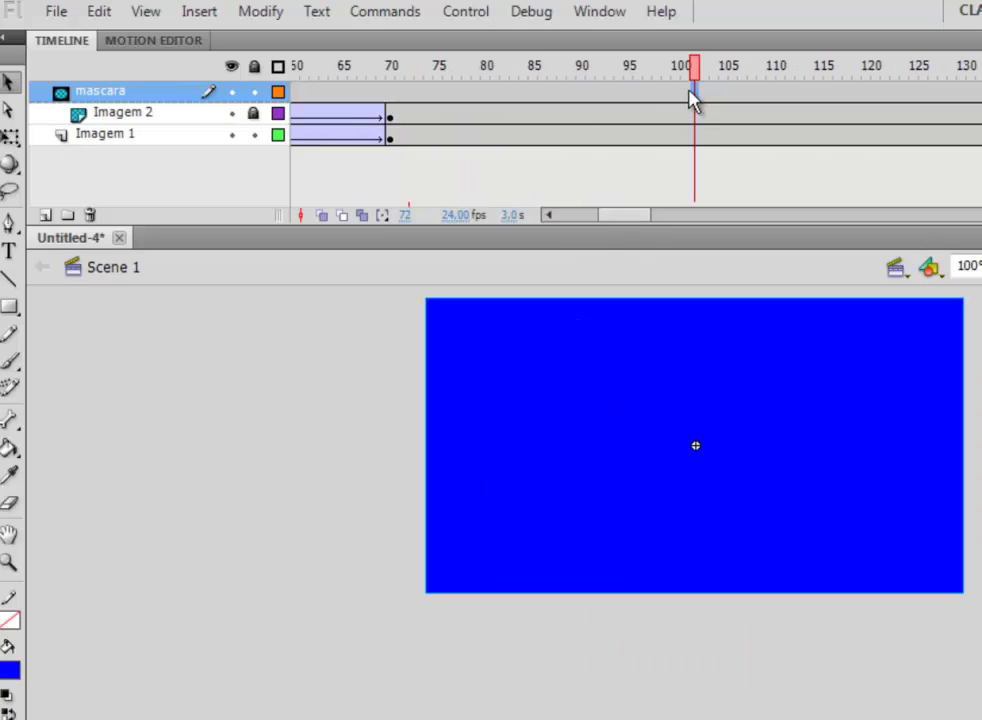
{"action": "left_click_drag", "start_coordinate": [692, 97], "coordinate": [684, 97]}
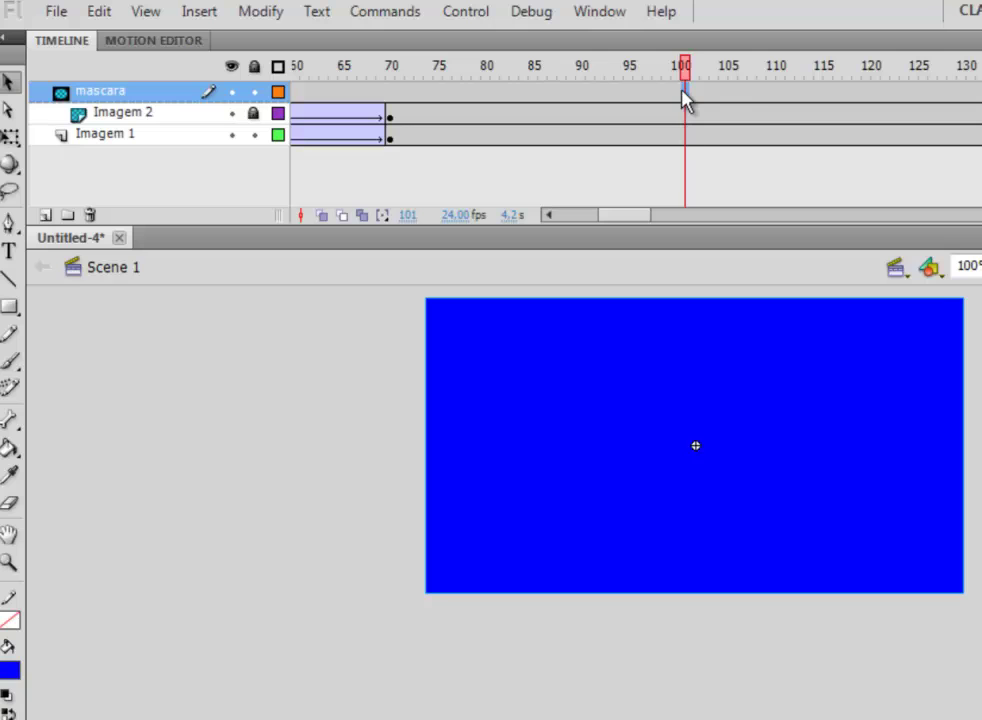
{"action": "right_click", "coordinate": [685, 97]}
{"action": "left_click", "coordinate": [726, 257]}
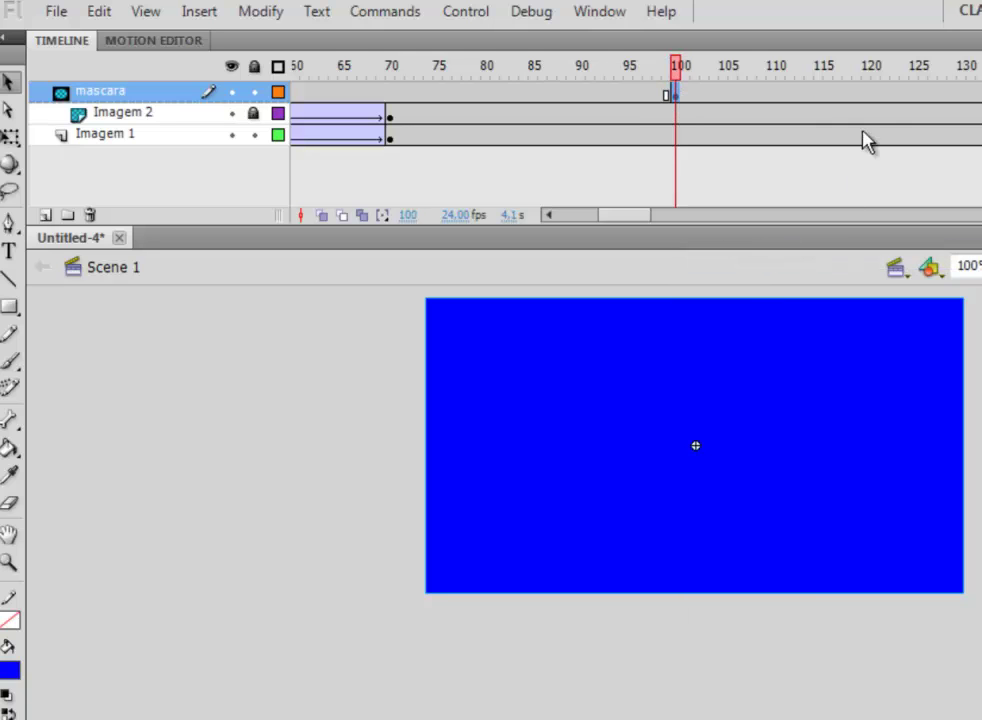
{"action": "right_click", "coordinate": [829, 93]}
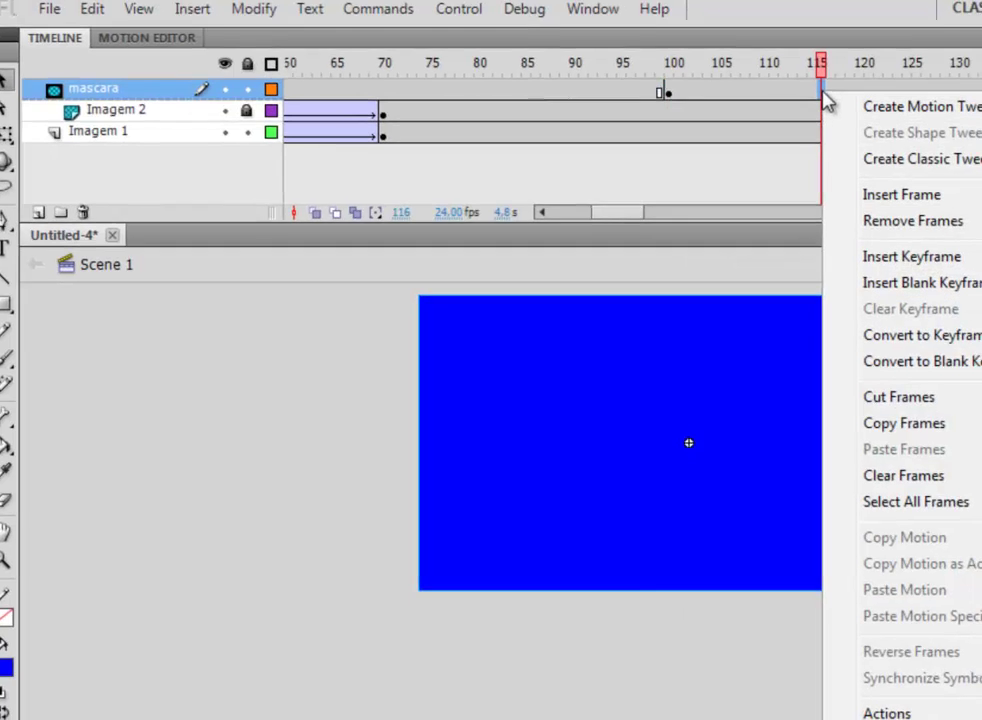
{"action": "left_click", "coordinate": [913, 263]}
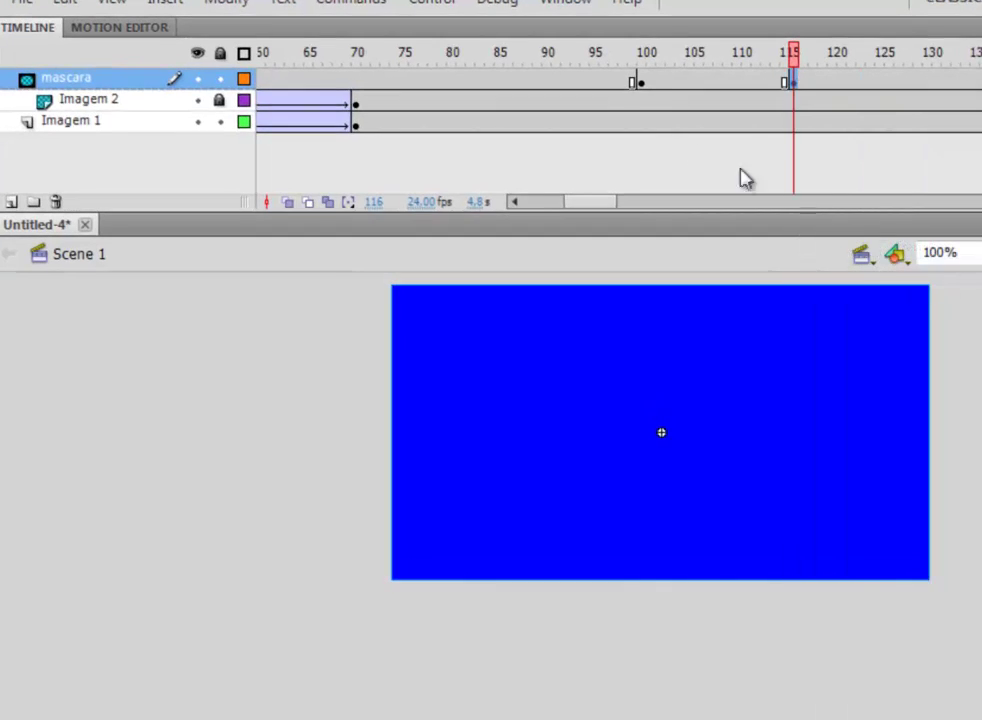
Move the blue rectangle just below the image at frame 116 and create a classic tween between frames 100 and 116.
{"action": "left_click", "coordinate": [641, 82]}
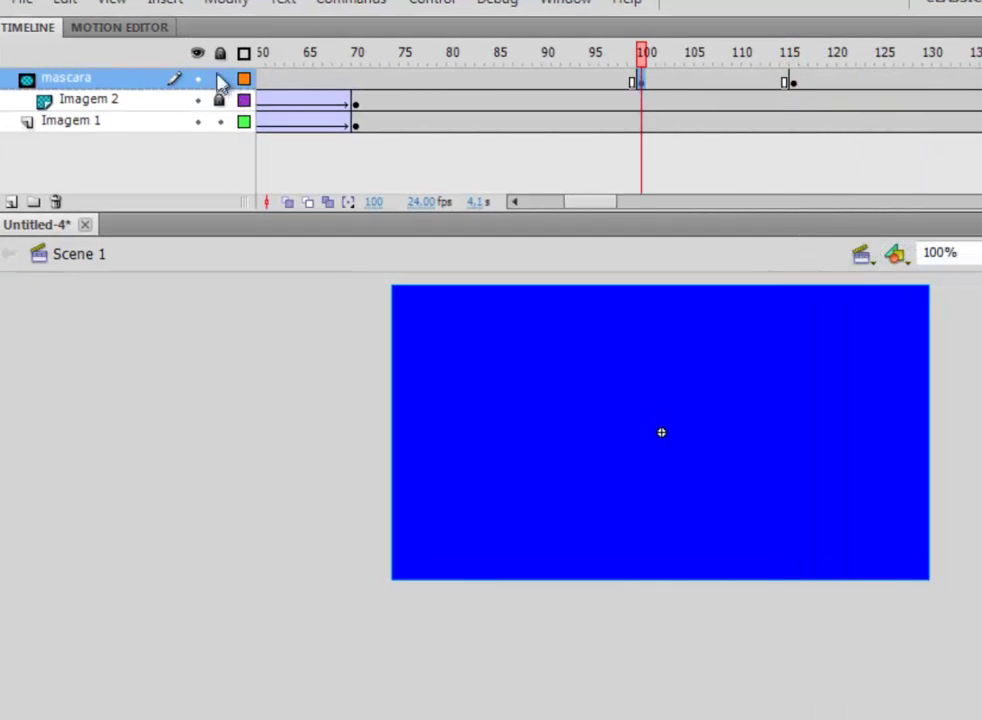
{"action": "left_click", "coordinate": [794, 82]}
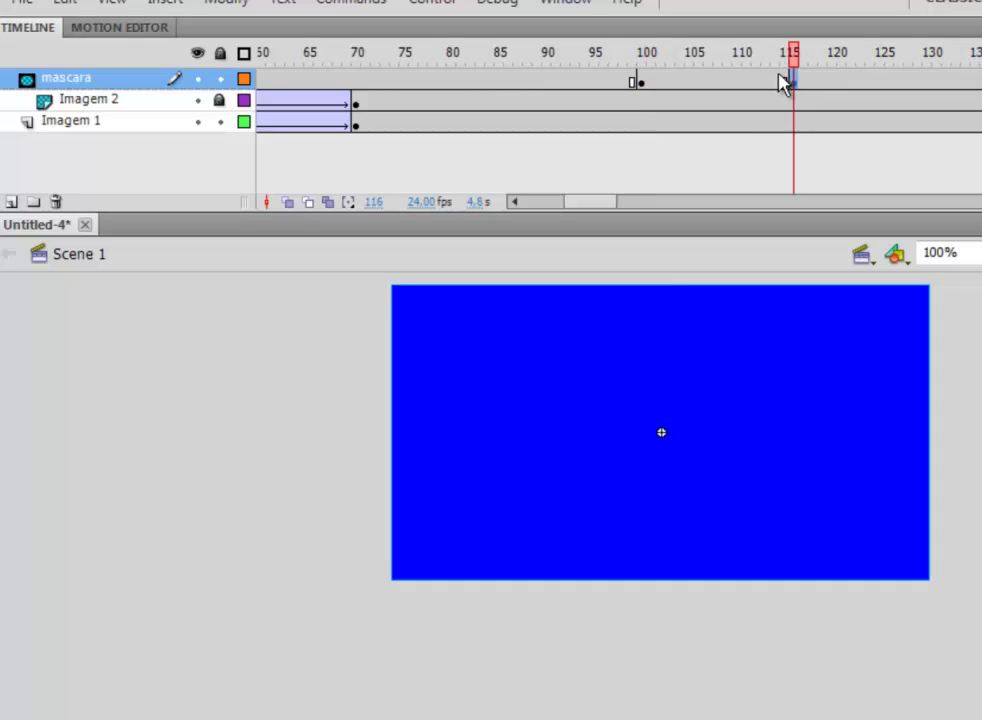
{"action": "left_click_drag", "start_coordinate": [659, 316], "coordinate": [655, 617]}
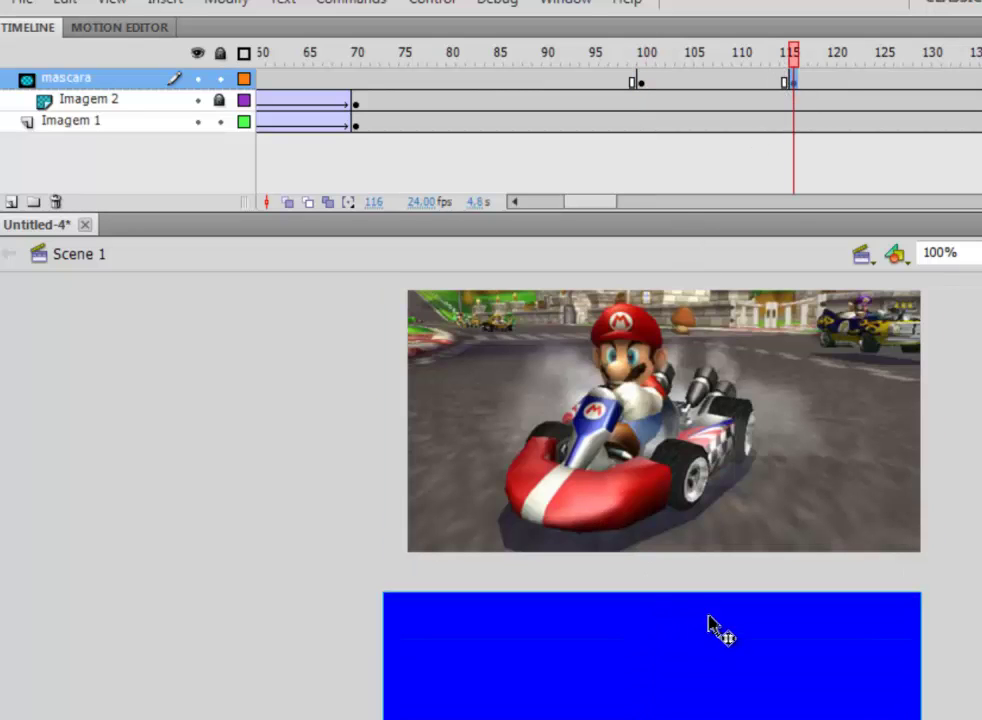
{"action": "left_click_drag", "start_coordinate": [712, 628], "coordinate": [719, 603]}
{"action": "right_click", "coordinate": [690, 82]}
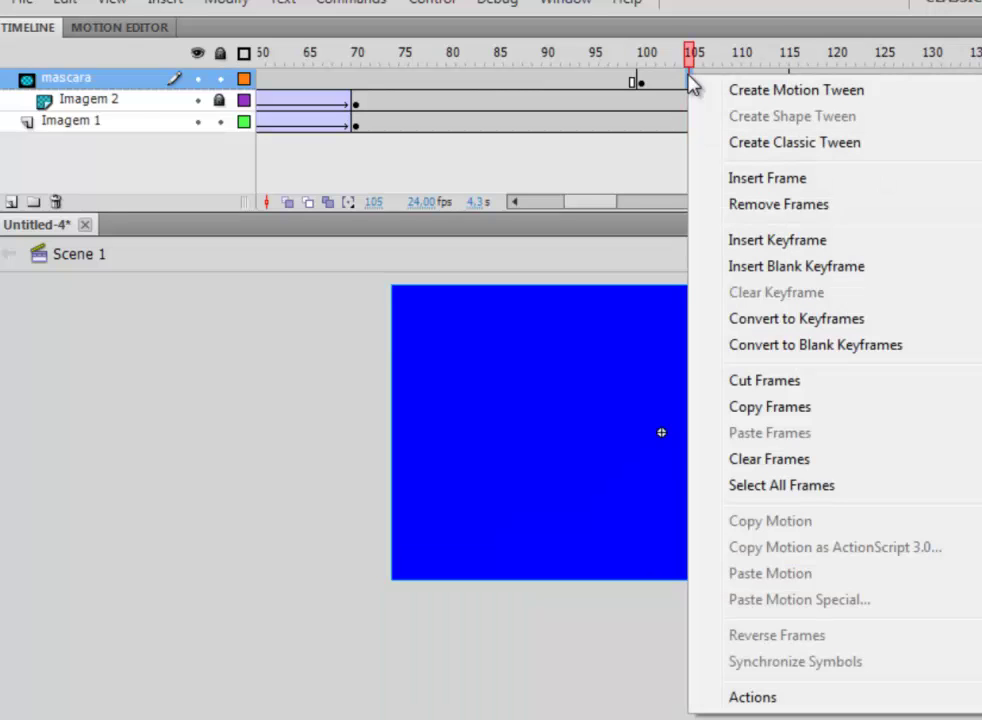
{"action": "left_click", "coordinate": [765, 142]}
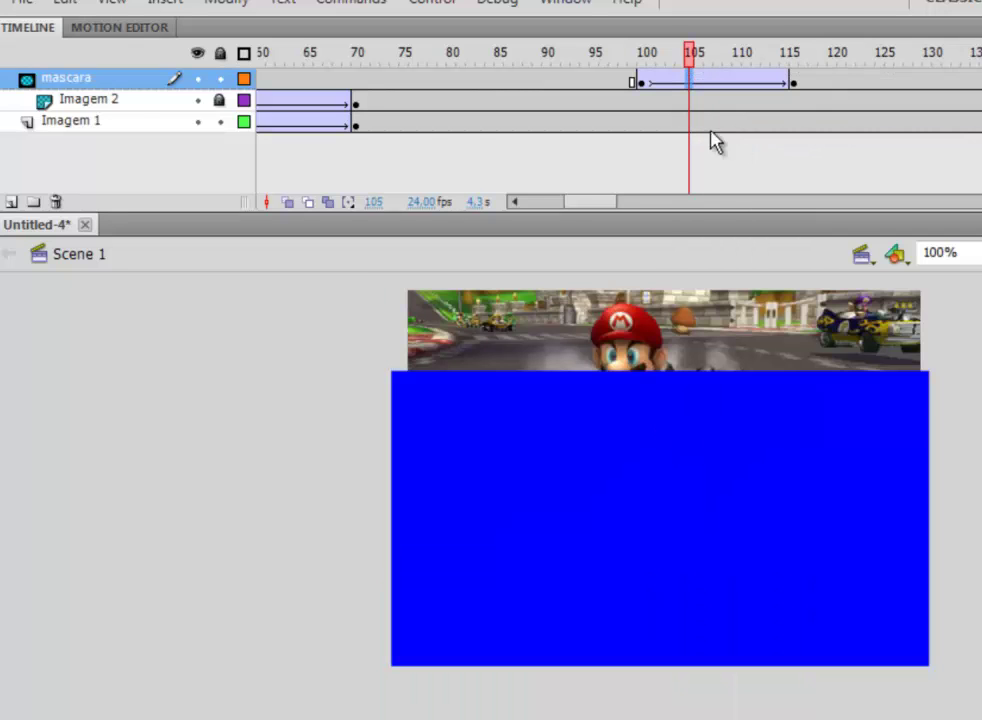
Examine the mask animation up to frame 117 with the mascara layer locked and unlocked, leaving the layer locked.
{"action": "left_click", "coordinate": [220, 79]}
{"action": "left_click_drag", "start_coordinate": [510, 81], "coordinate": [765, 86]}
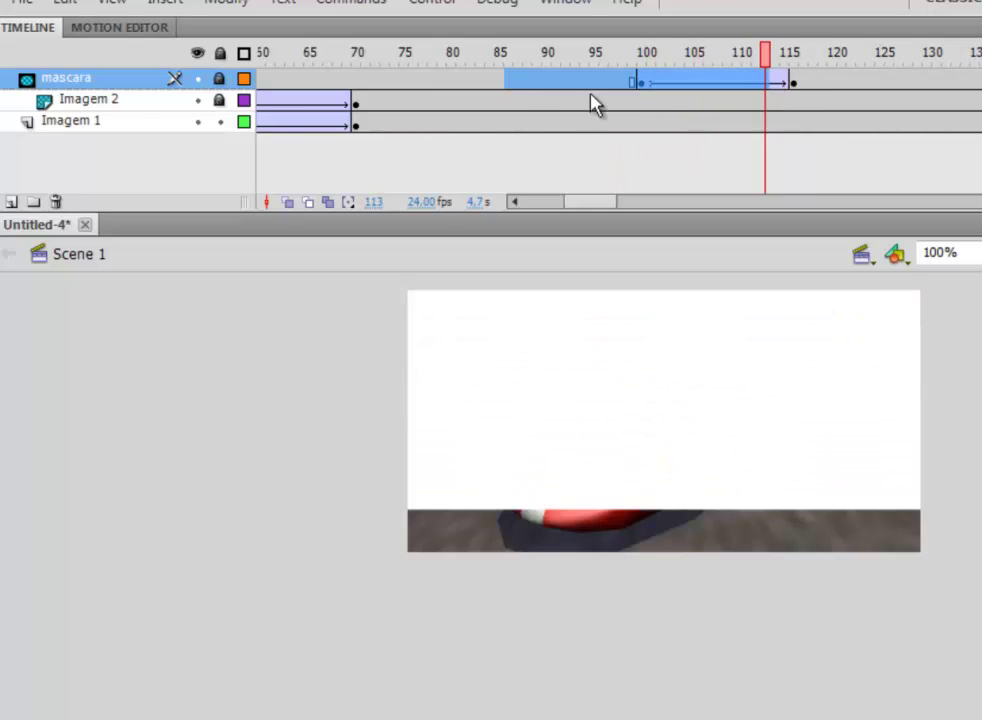
{"action": "left_click", "coordinate": [219, 80]}
{"action": "left_click", "coordinate": [537, 83]}
{"action": "left_click_drag", "start_coordinate": [614, 83], "coordinate": [804, 74]}
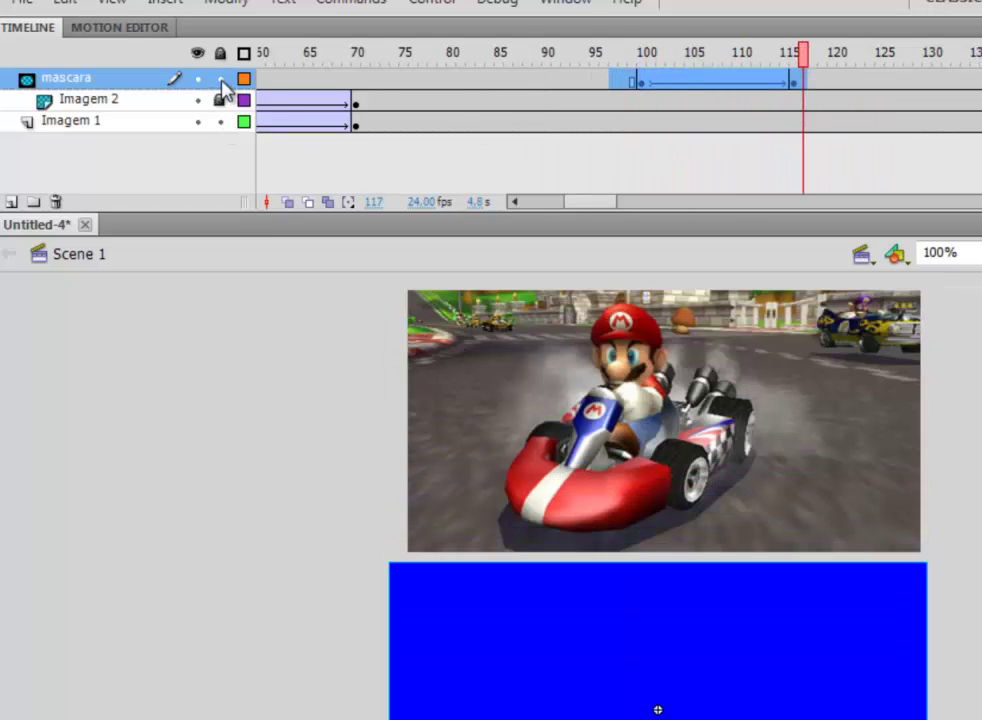
{"action": "left_click", "coordinate": [220, 80]}
Examine the Imagem 1 layer from frame 101 to 122, hiding the mascara and Imagem 2 layers to isolate it.
{"action": "left_click", "coordinate": [649, 122]}
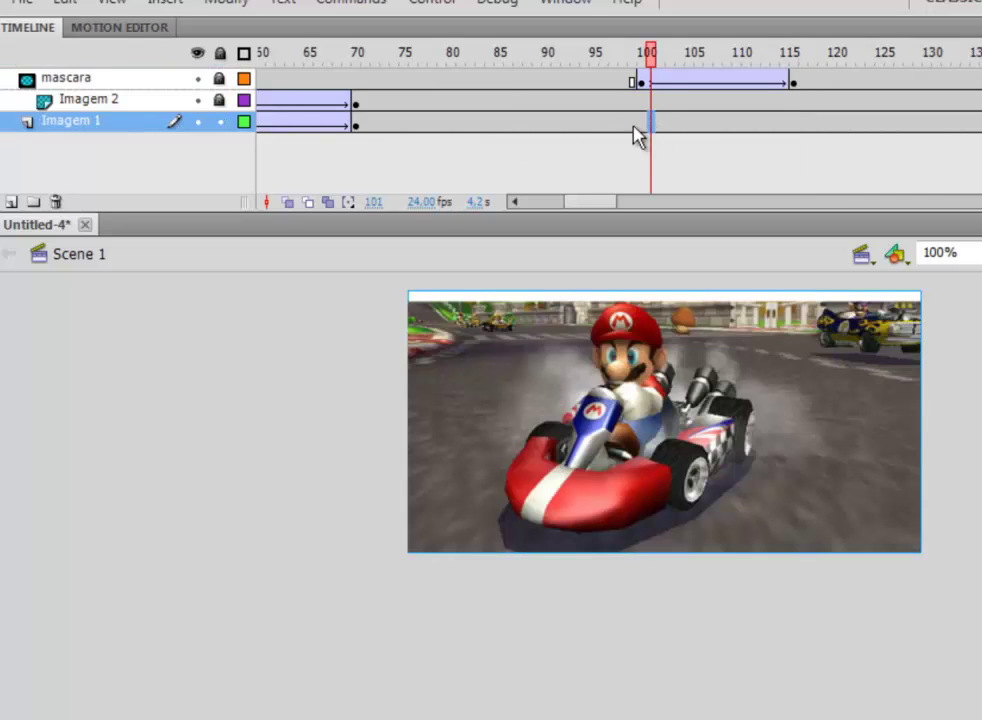
{"action": "left_click_drag", "start_coordinate": [647, 137], "coordinate": [800, 124]}
{"action": "left_click_drag", "start_coordinate": [667, 127], "coordinate": [853, 128]}
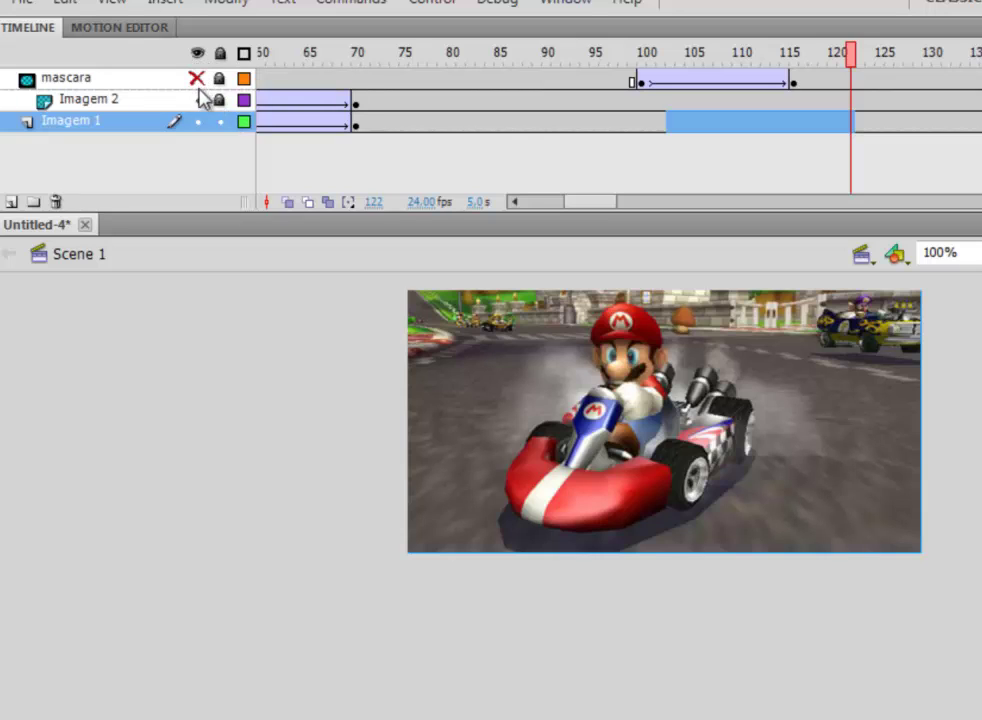
{"action": "left_click", "coordinate": [198, 99]}
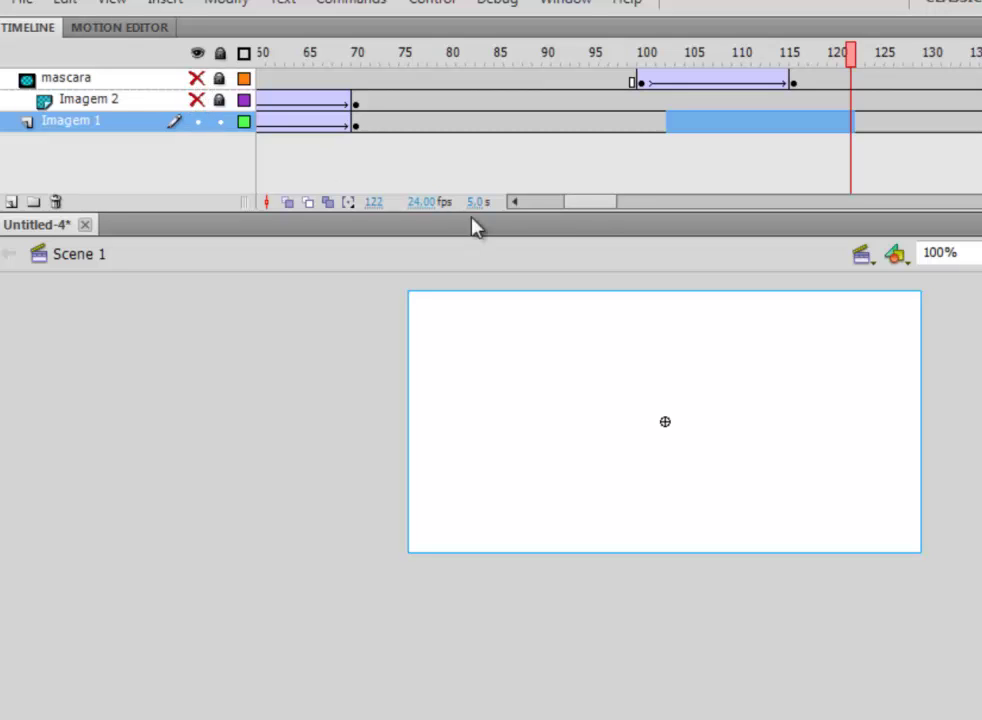
Insert a keyframe at frame 100 of the Imagem 1 layer with its image at full alpha, and unhide the mascara and Imagem 2 layers.
{"action": "left_click", "coordinate": [641, 123]}
{"action": "right_click", "coordinate": [641, 128]}
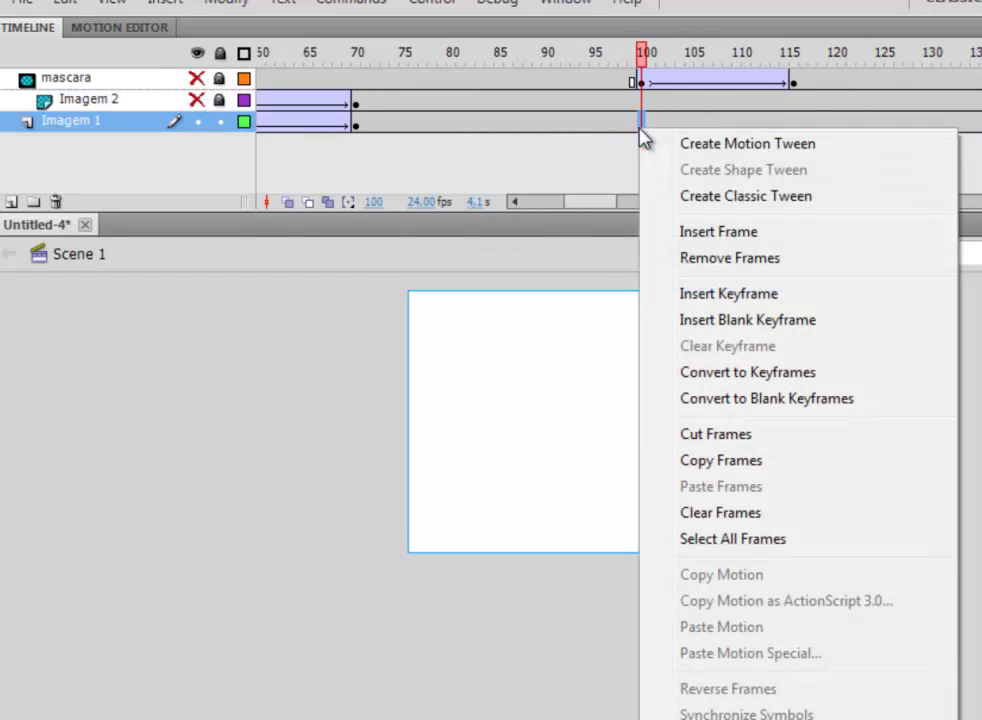
{"action": "left_click", "coordinate": [734, 294]}
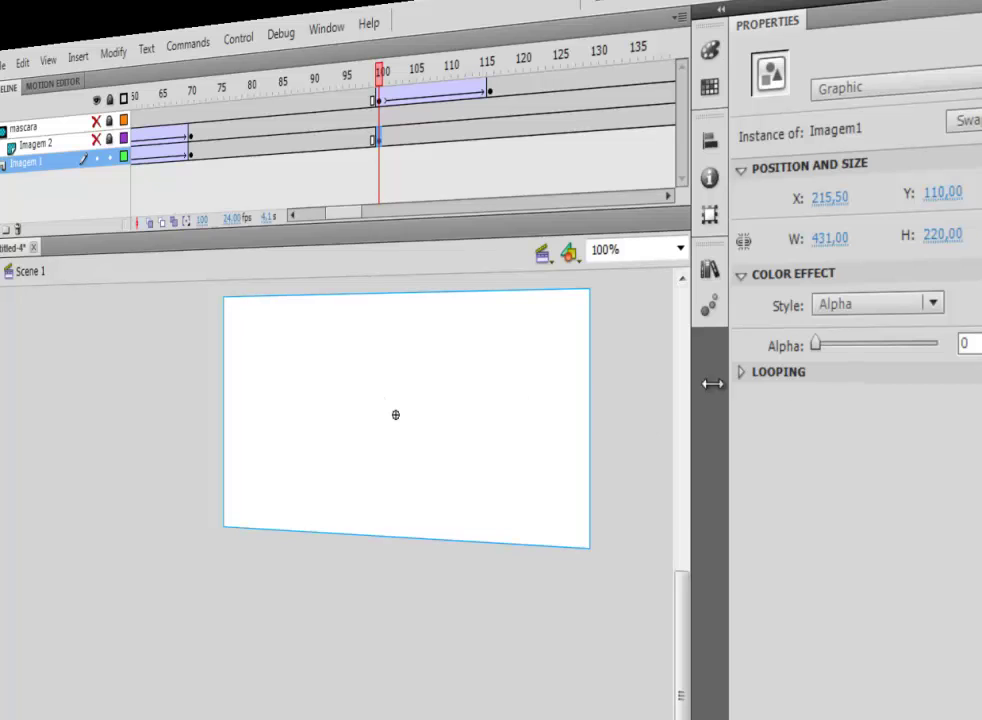
{"action": "left_click_drag", "start_coordinate": [815, 343], "coordinate": [955, 344]}
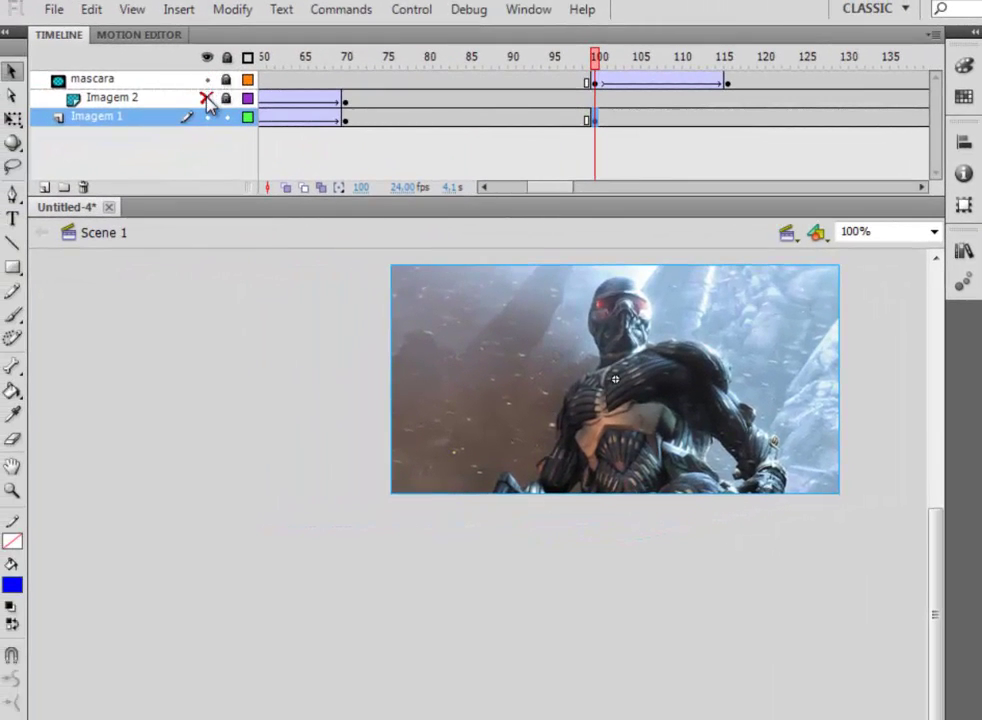
{"action": "left_click", "coordinate": [206, 98]}
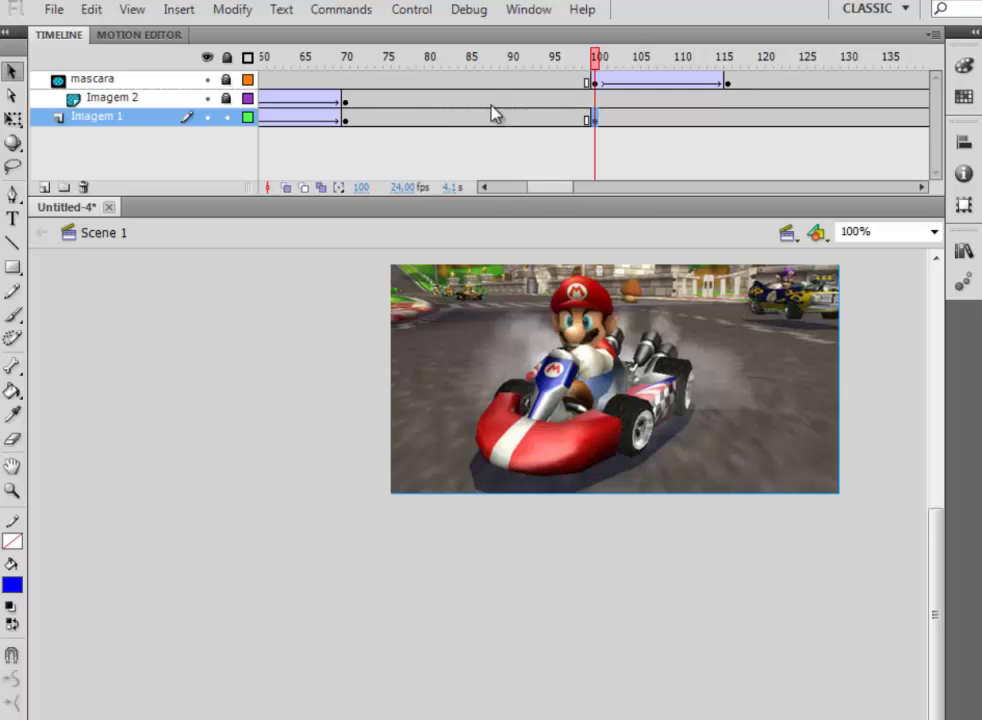
Examine the fades and the mask transition across the timeline up to frame 117, and test the movie.
{"action": "left_click_drag", "start_coordinate": [561, 190], "coordinate": [517, 192]}
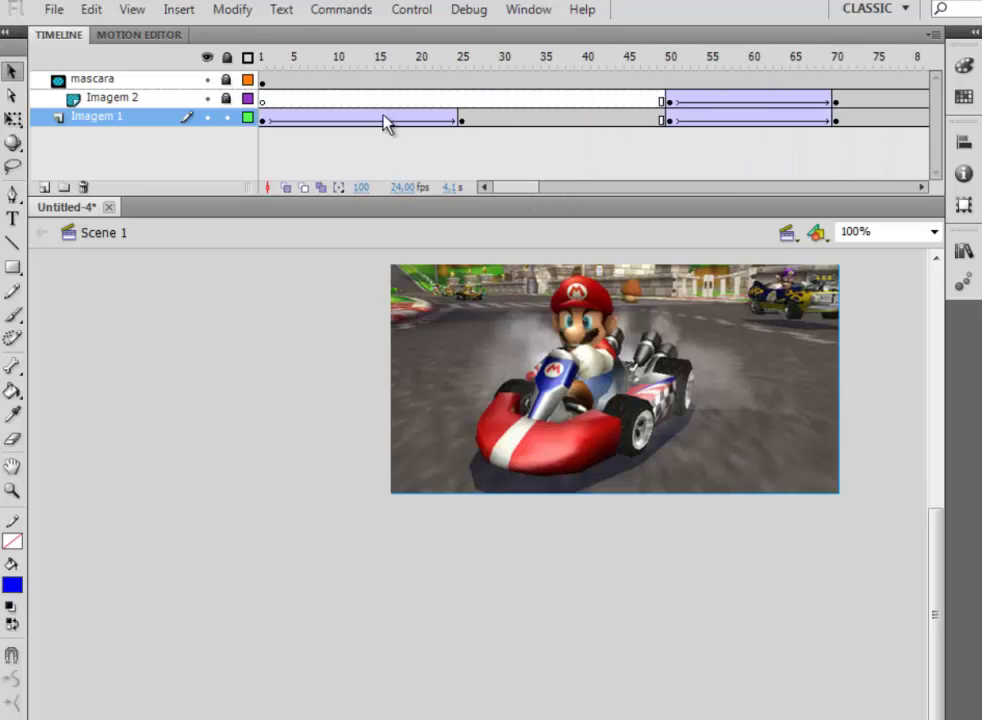
{"action": "left_click_drag", "start_coordinate": [270, 80], "coordinate": [458, 84]}
{"action": "left_click_drag", "start_coordinate": [671, 84], "coordinate": [826, 88]}
{"action": "left_click_drag", "start_coordinate": [526, 187], "coordinate": [557, 180]}
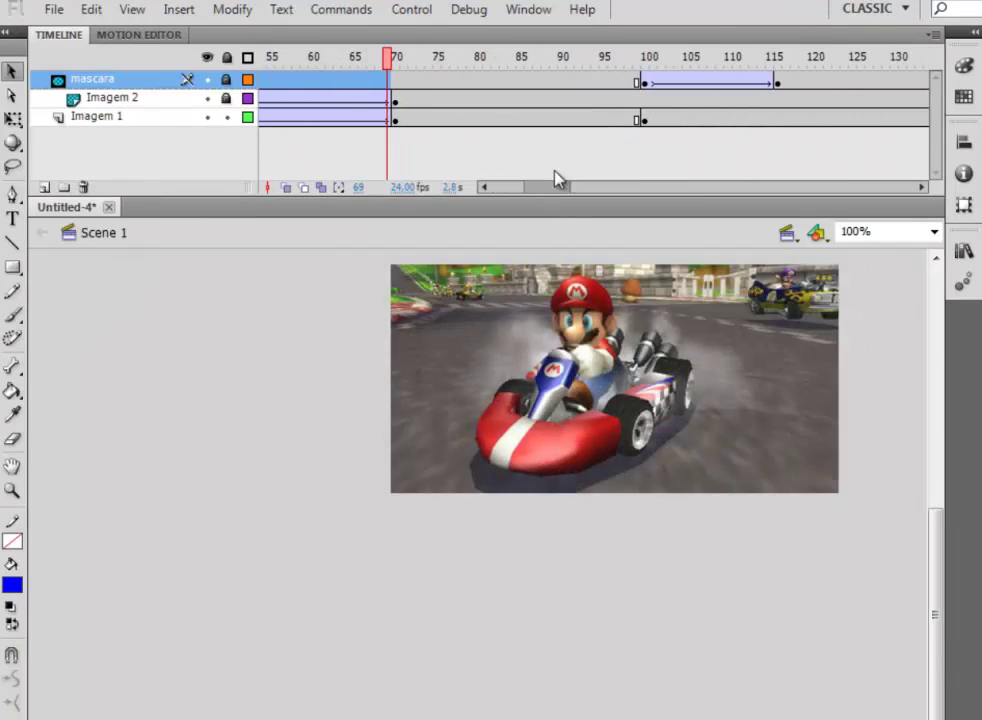
{"action": "left_click_drag", "start_coordinate": [501, 80], "coordinate": [558, 81]}
{"action": "left_click_drag", "start_coordinate": [626, 88], "coordinate": [787, 92]}
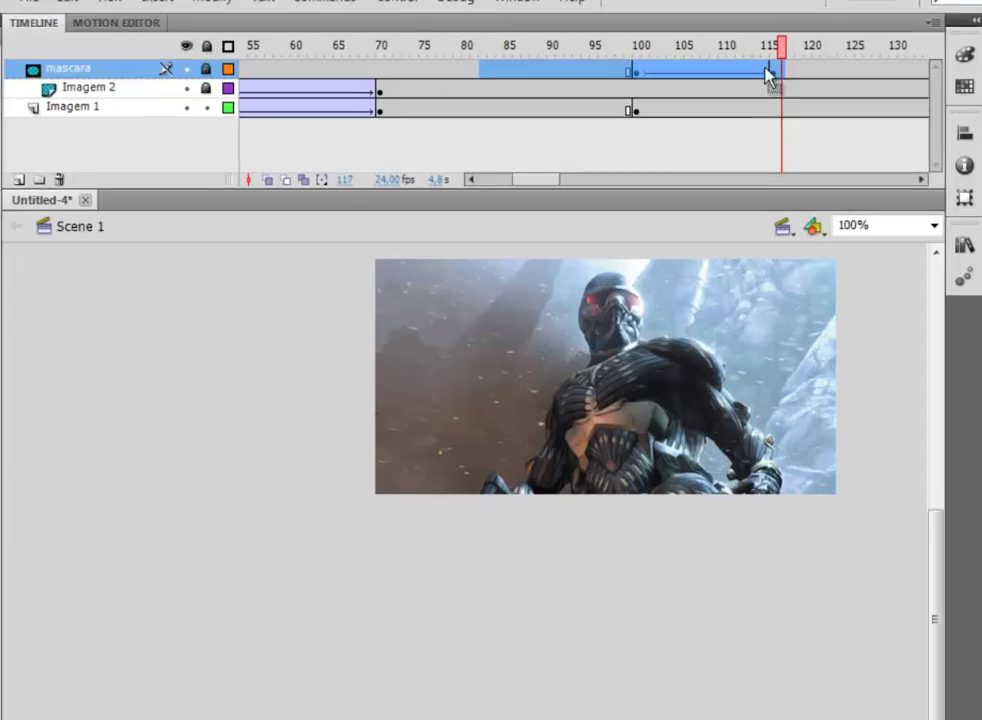
{"action": "key", "text": "ctrl+Return"}
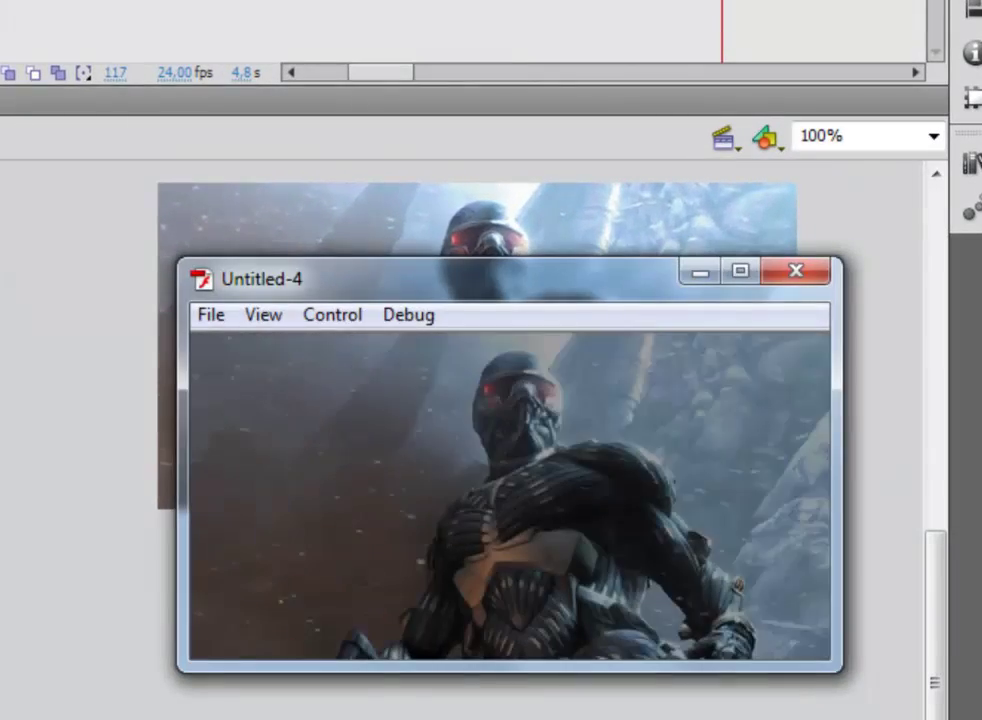